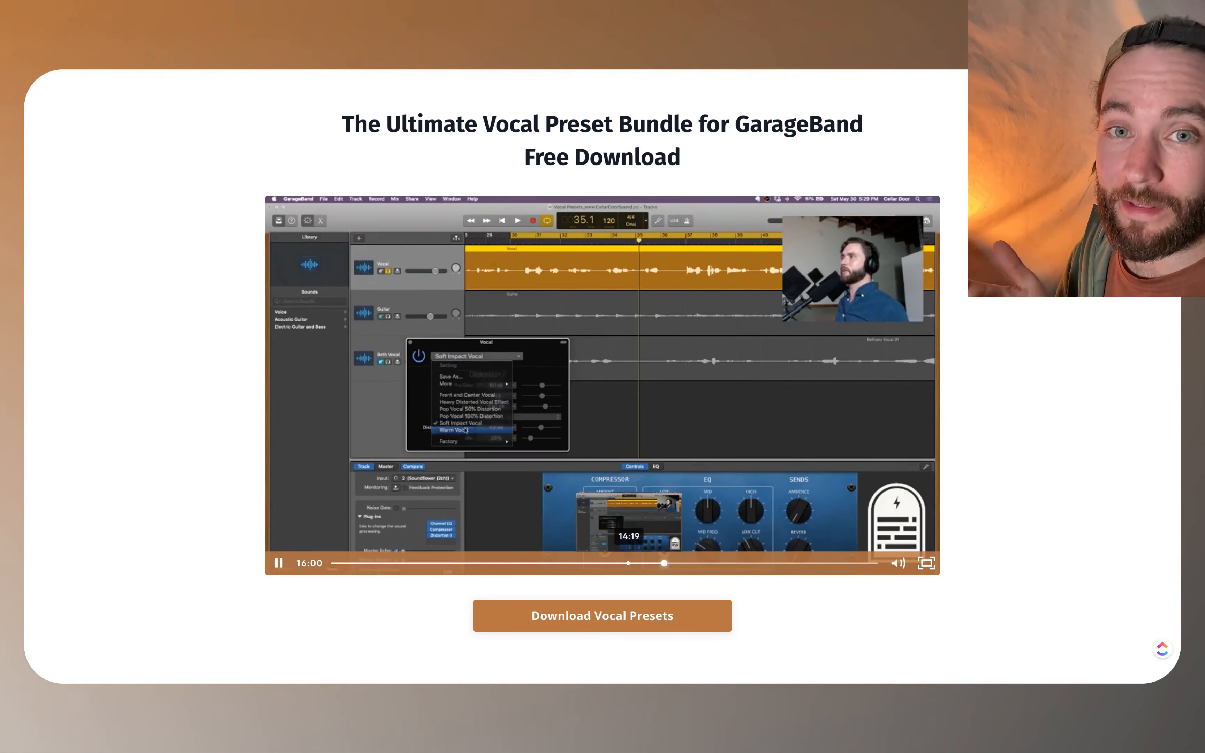
Jump back to earlier points in the vocal preset bundle video.
left_click(586, 563)
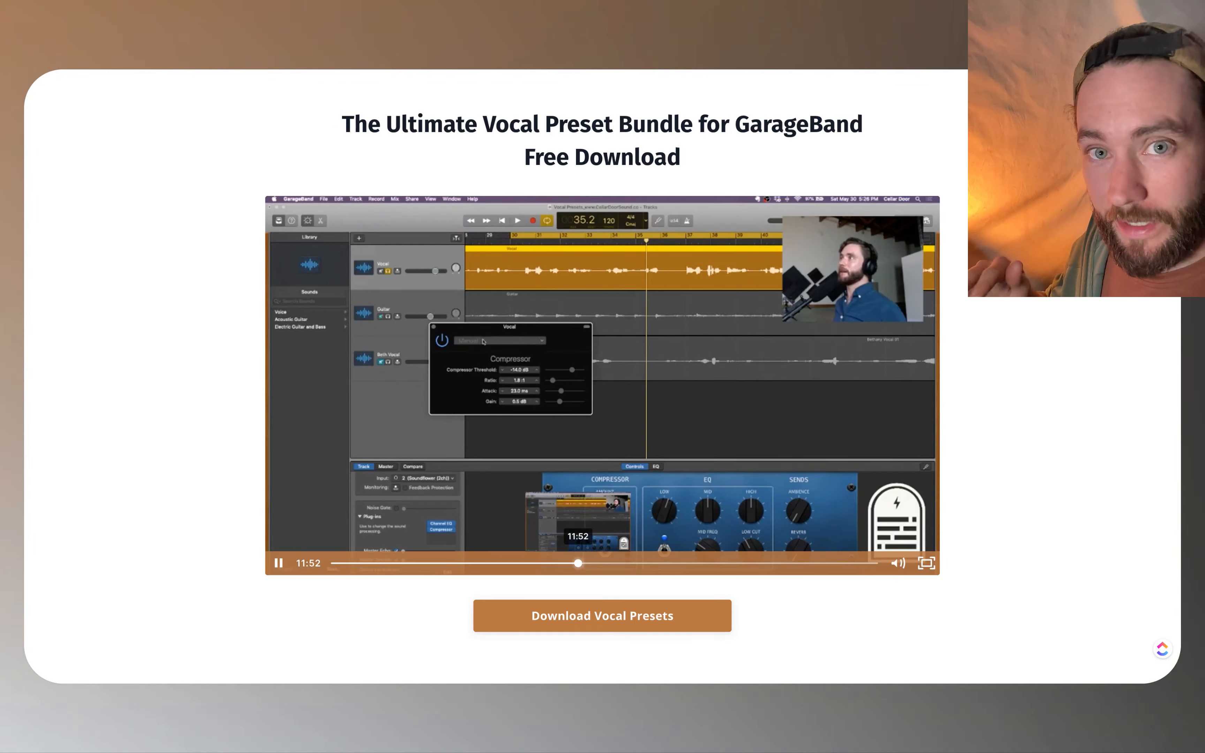
left_click(561, 562)
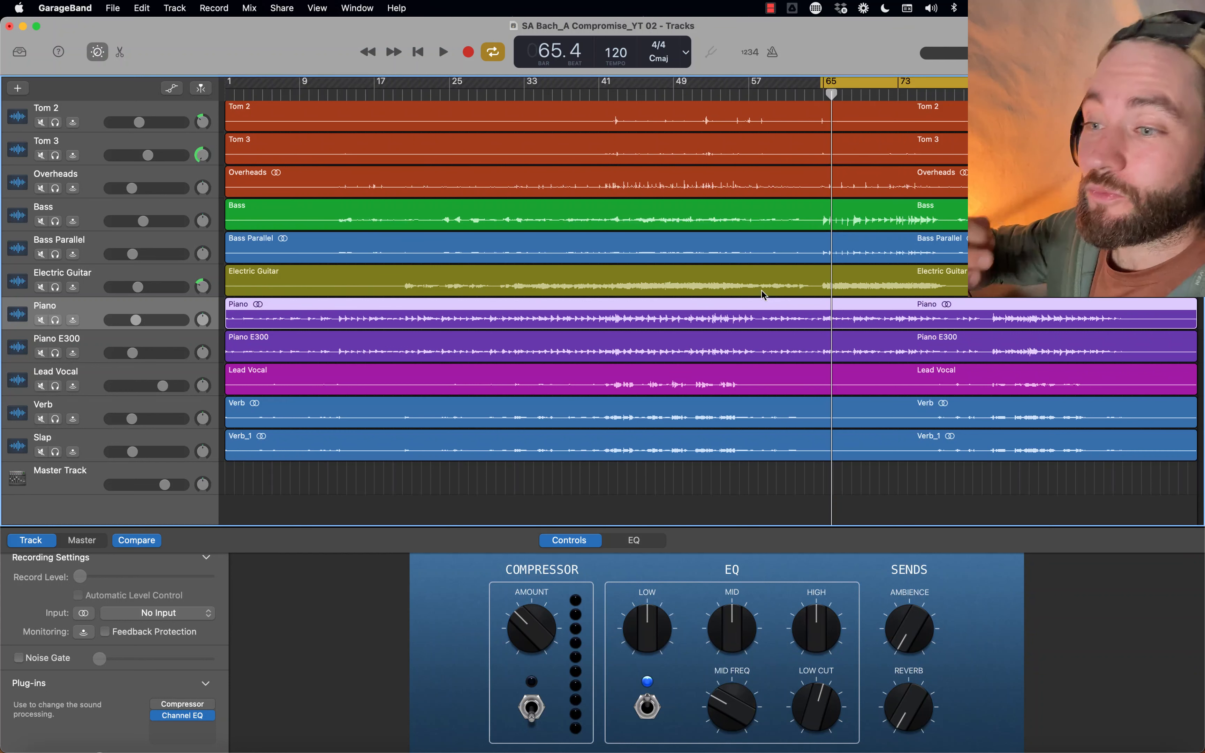
Play the song from bar 65 to hear the full mix, hiding the Smart Controls to view all tracks.
key("space")
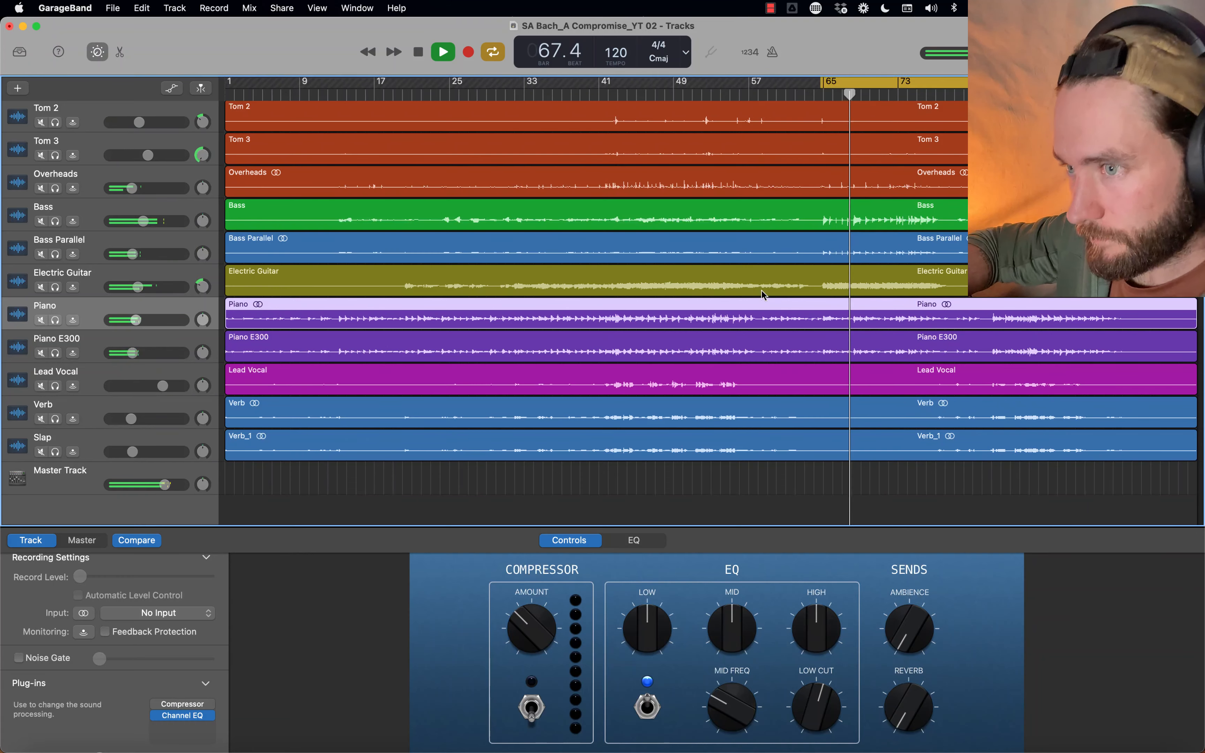
scroll(762, 291, "up", 2)
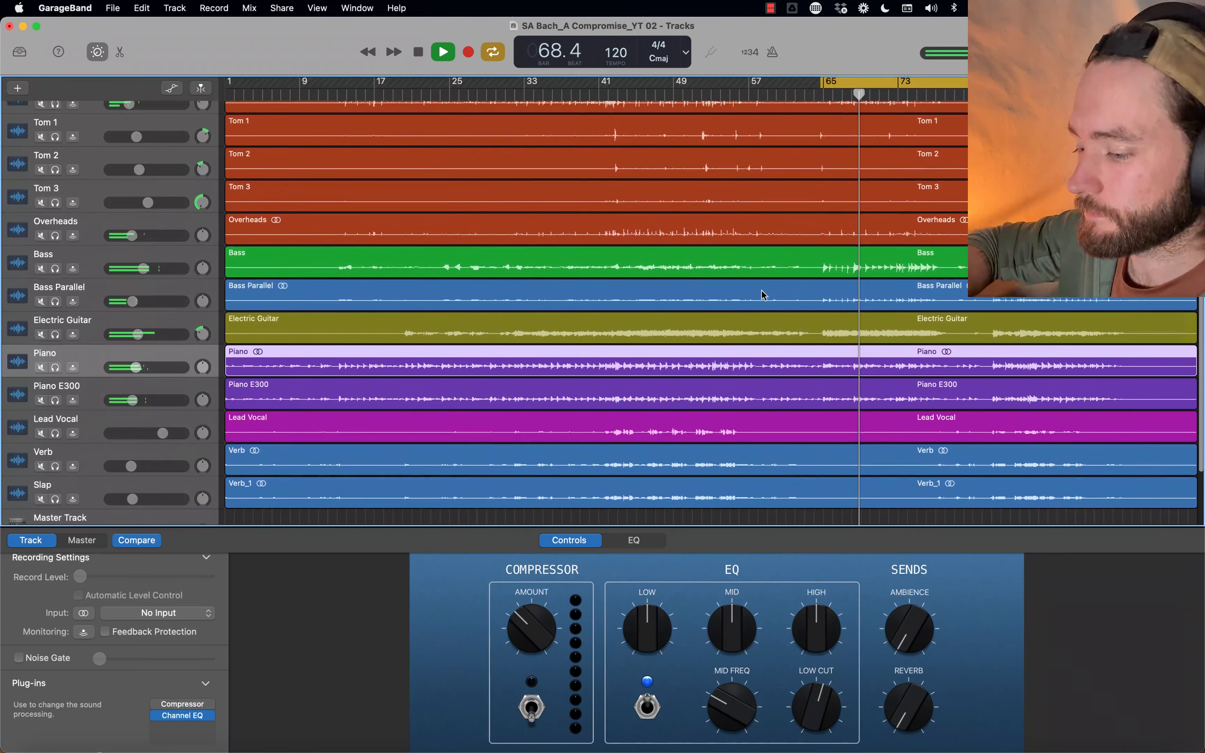
key("b")
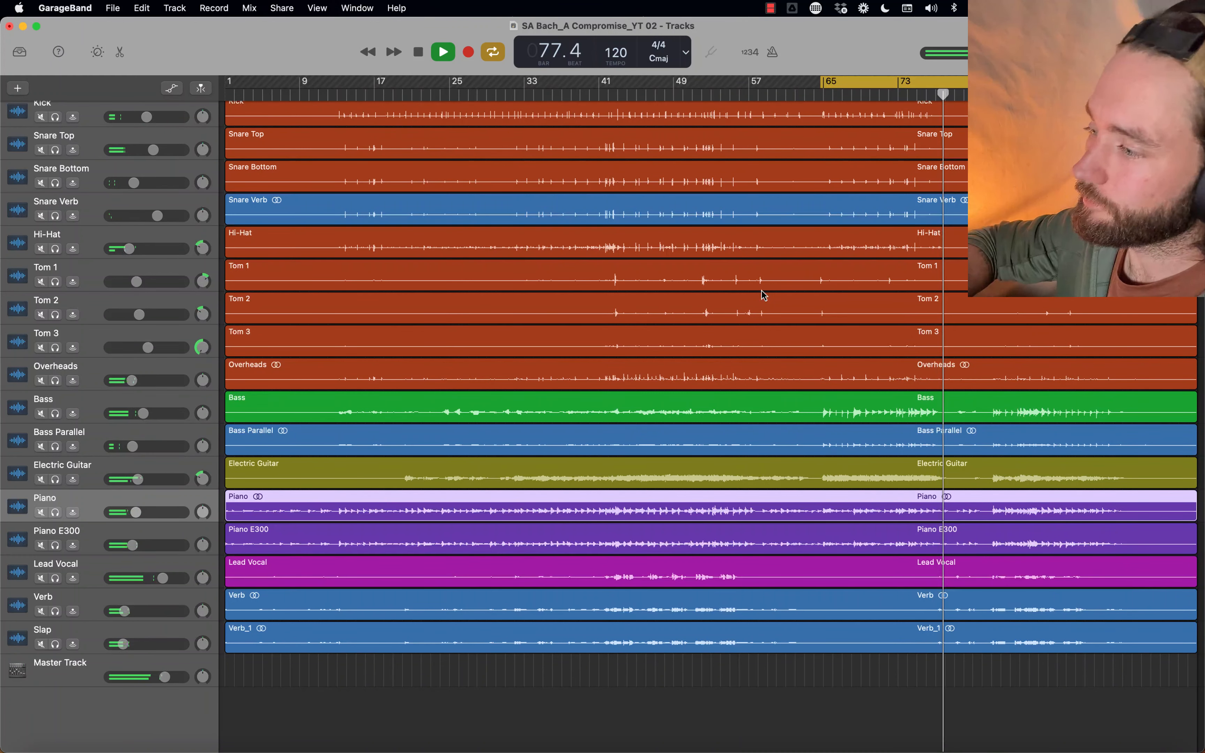
key("space")
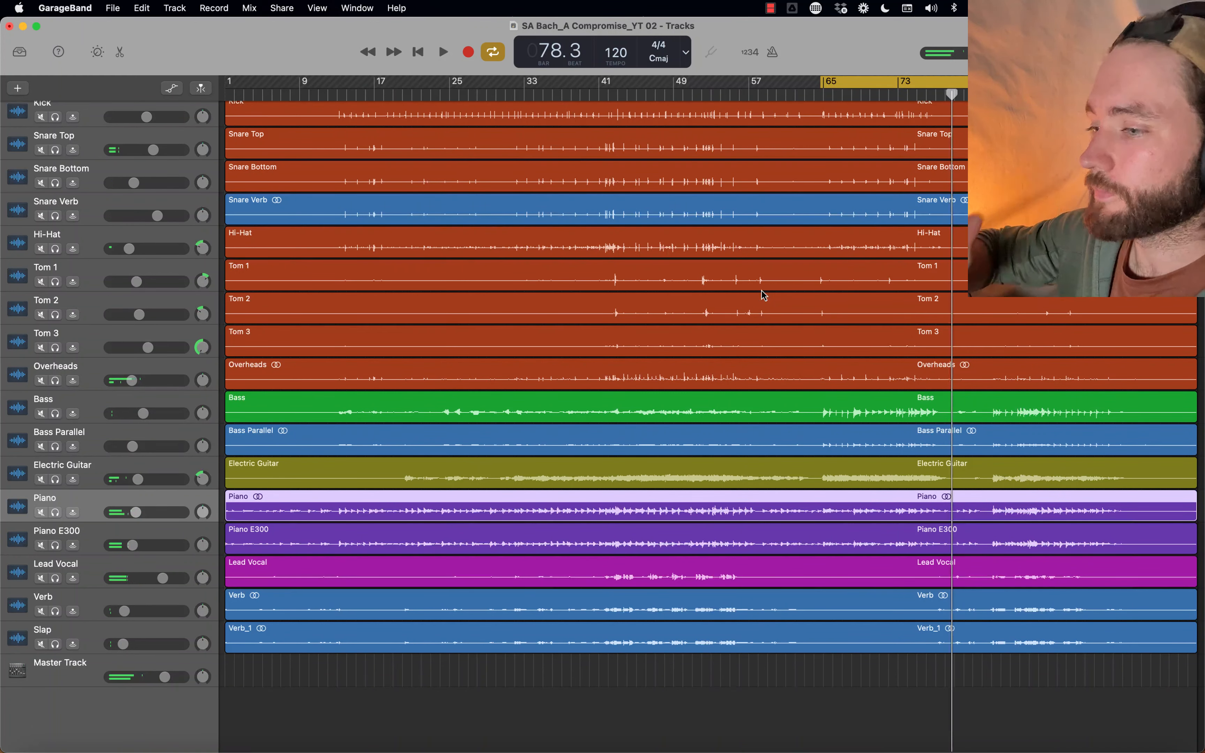
Select the Electric Guitar track, show its Smart Controls and inspect its Channel EQ curve.
left_click(315, 455)
key("b")
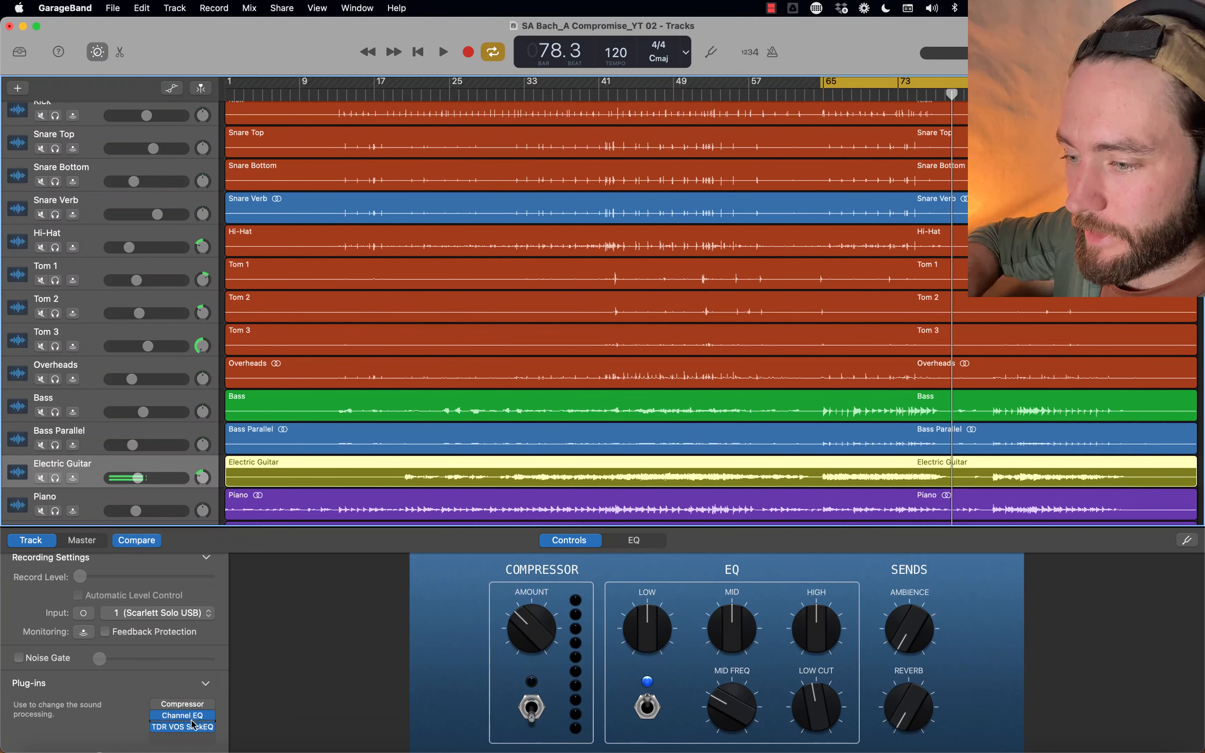
left_click(183, 715)
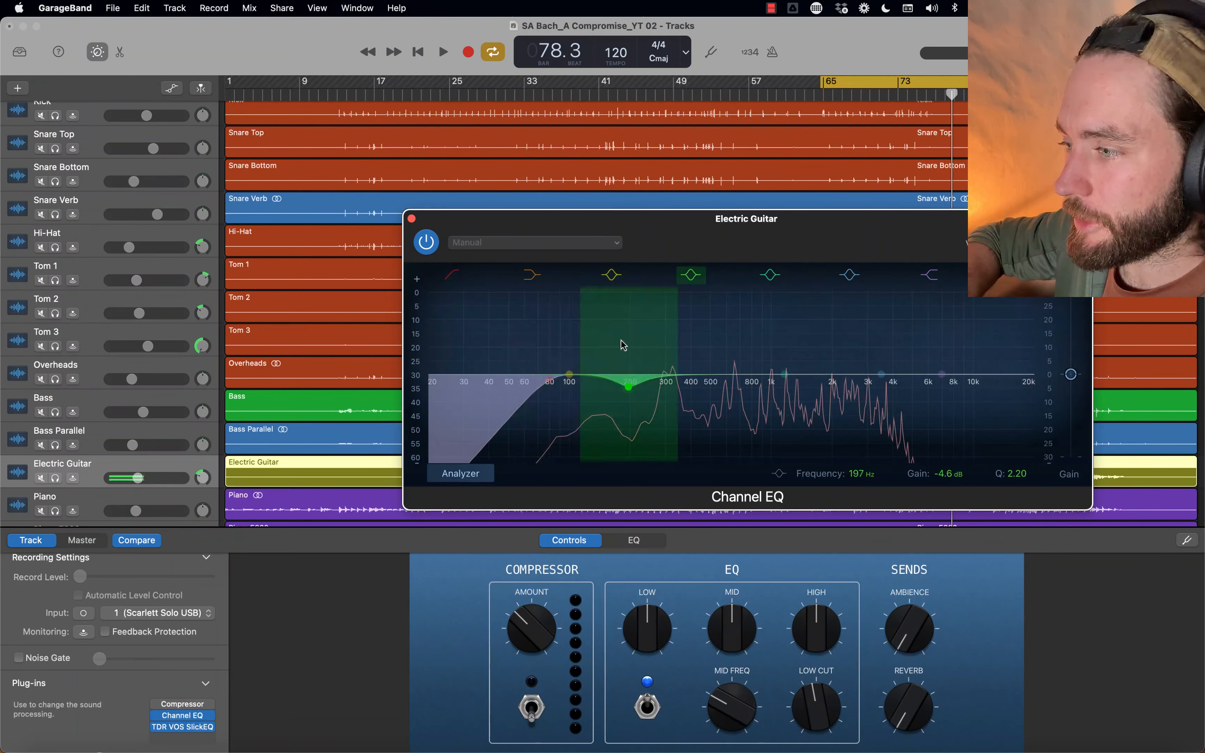
left_click(412, 218)
Open the Electric Guitar's TDR VOS SlickEQ plug-in and cycle through its EQ models, ending back on British.
left_click(182, 728)
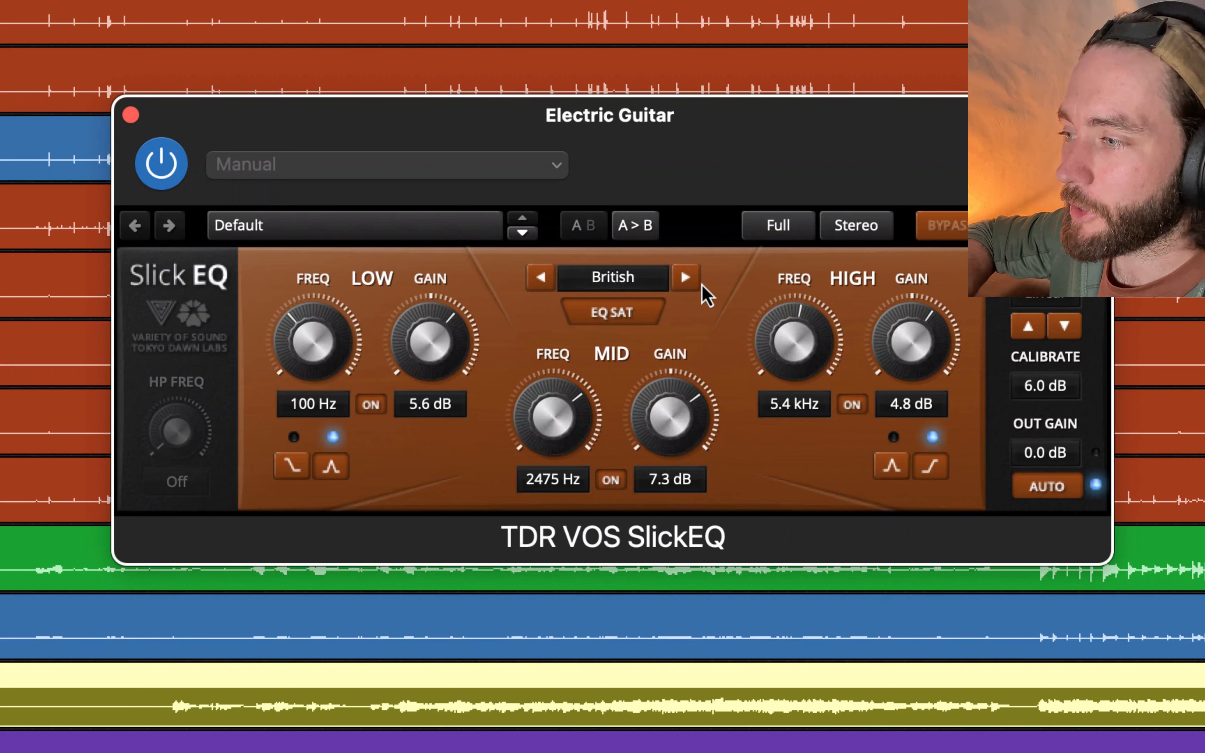
left_click(684, 277)
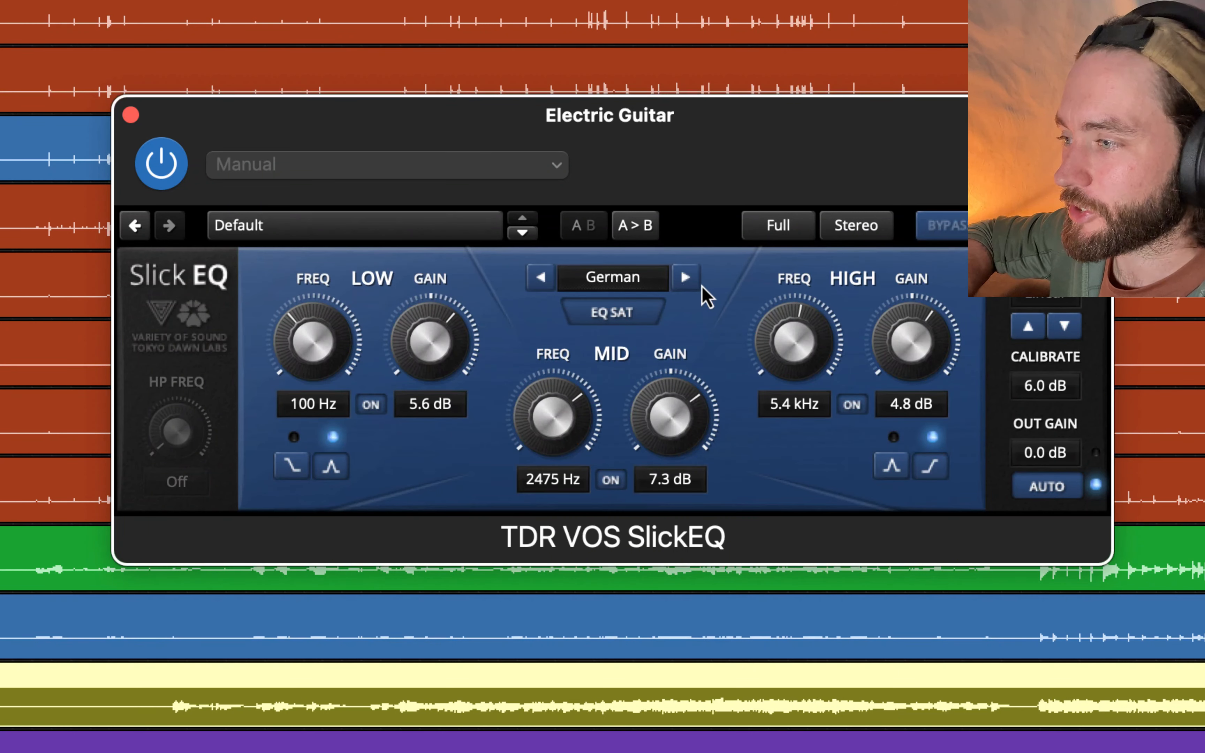
left_click(682, 285)
left_click(538, 282)
left_click(538, 282)
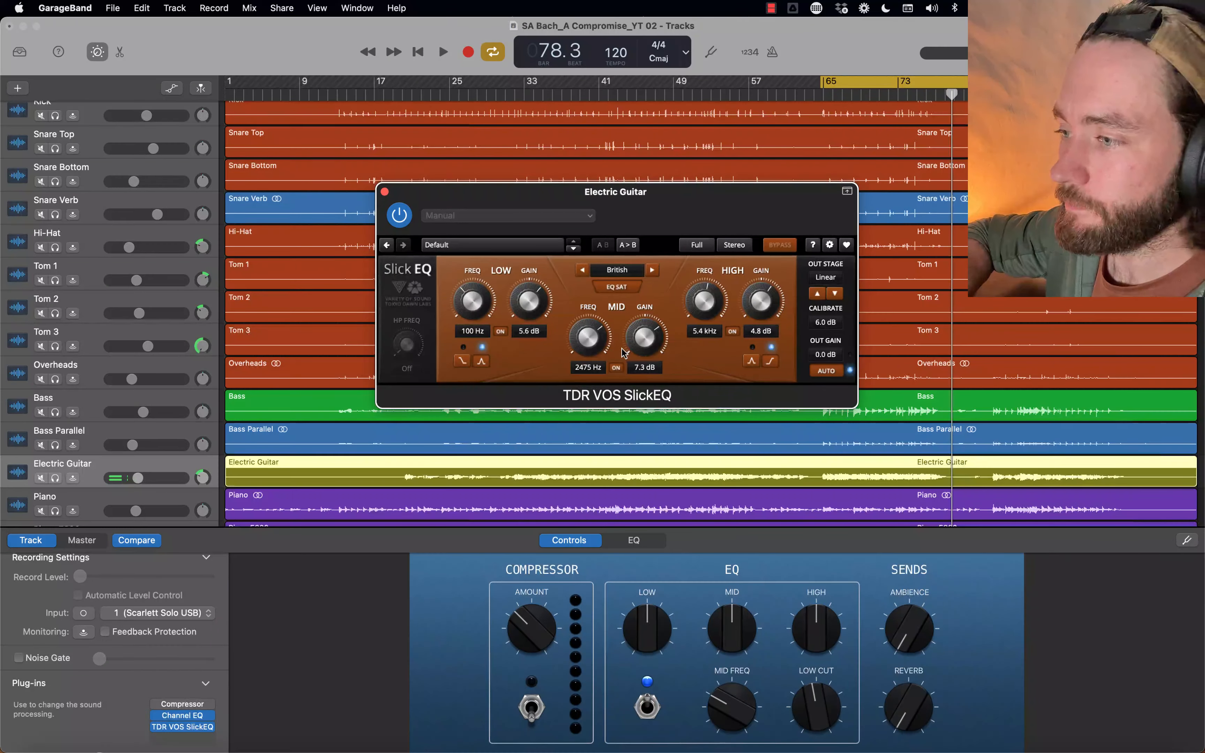
Bypass SlickEQ and Channel EQ on the Electric Guitar and play the song without them.
left_click(400, 215)
left_click(156, 716)
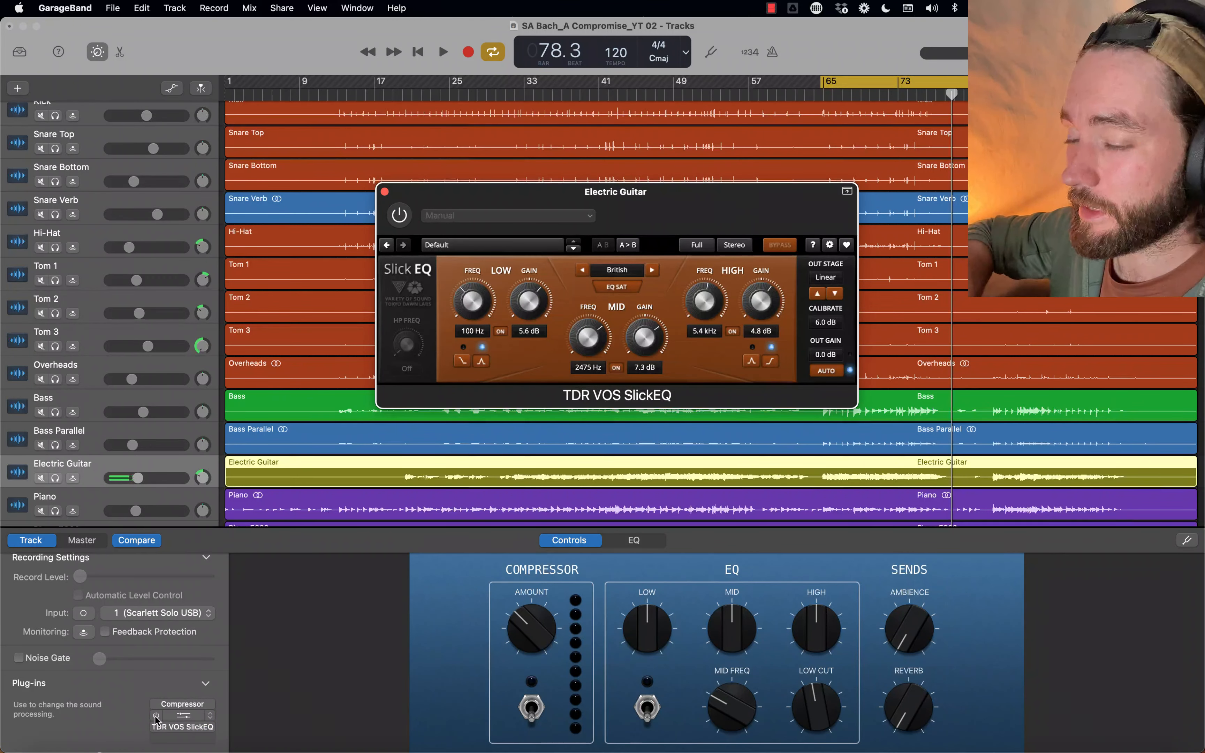
key("space")
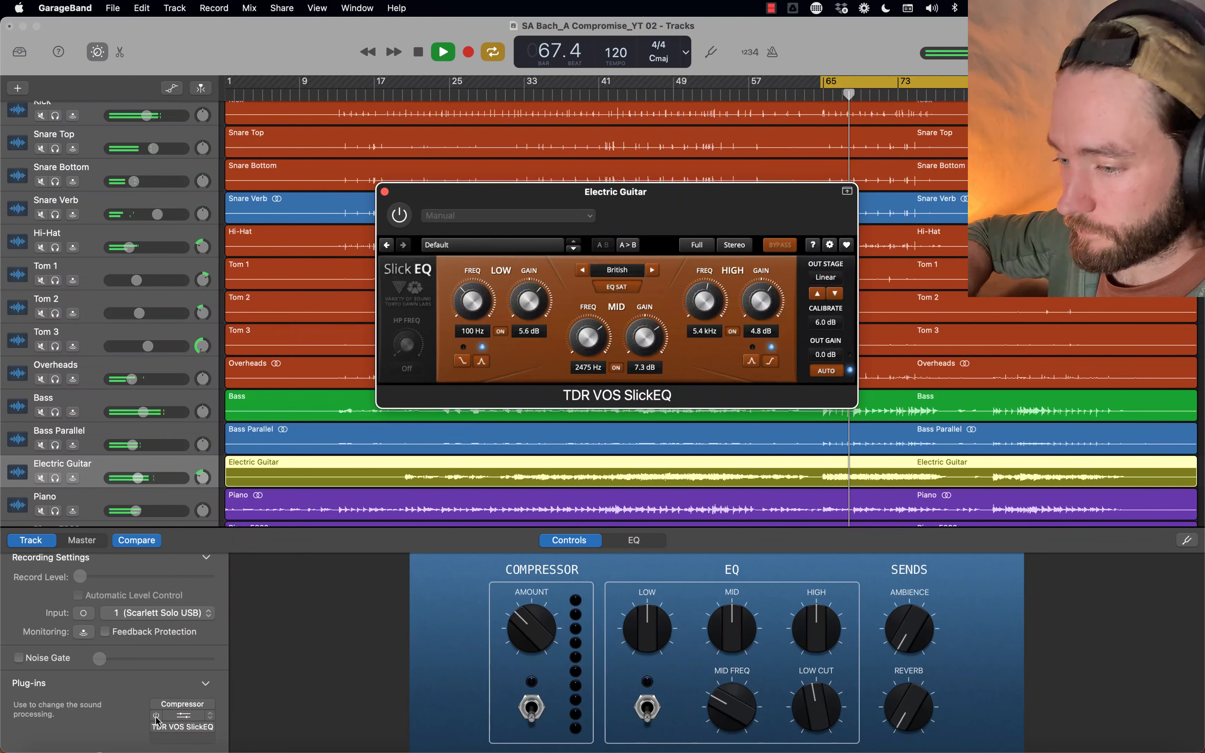
key("space")
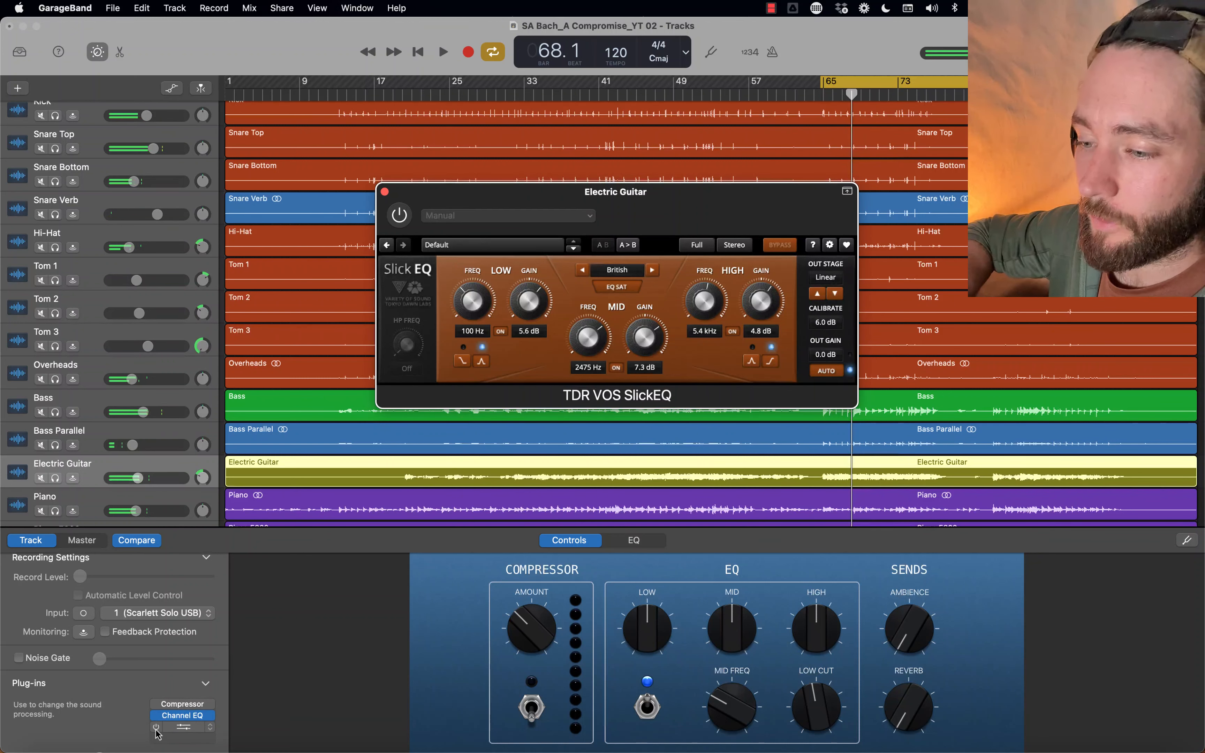
Compare the song with the guitar's EQ plug-ins on and off during playback, leaving both enabled, and close the SlickEQ window.
left_click(155, 727)
key("space")
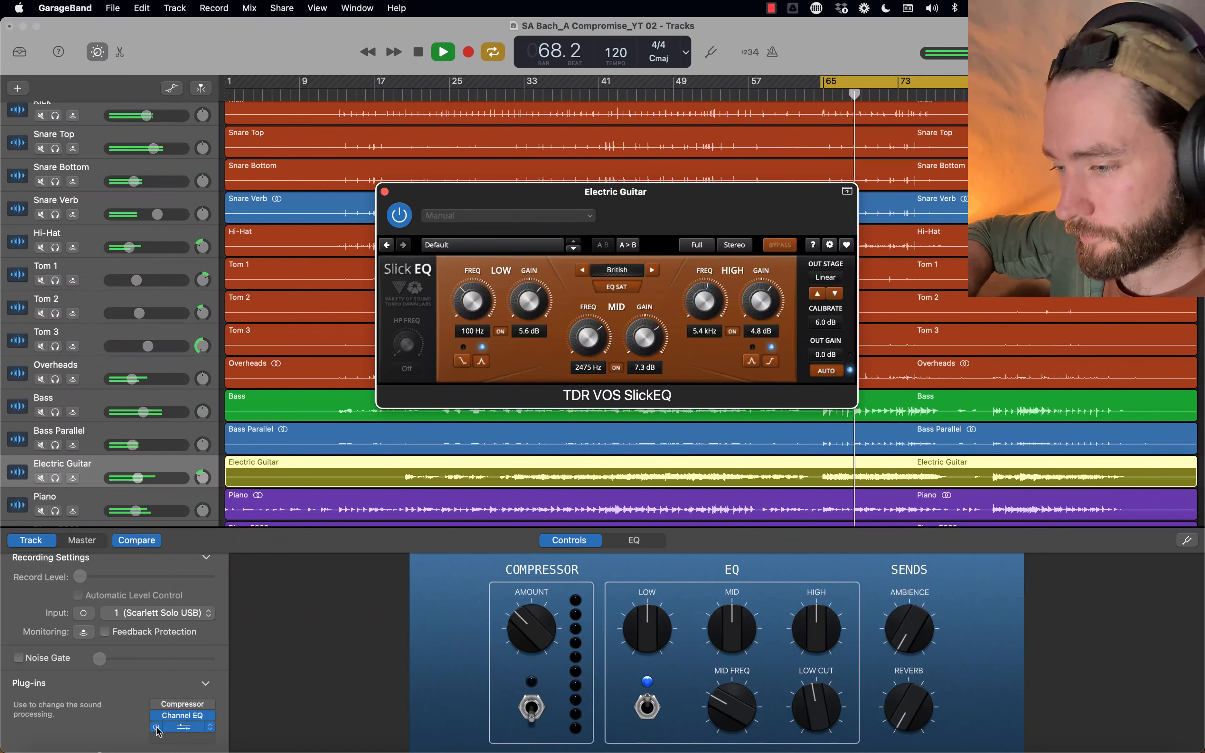
left_click(157, 728)
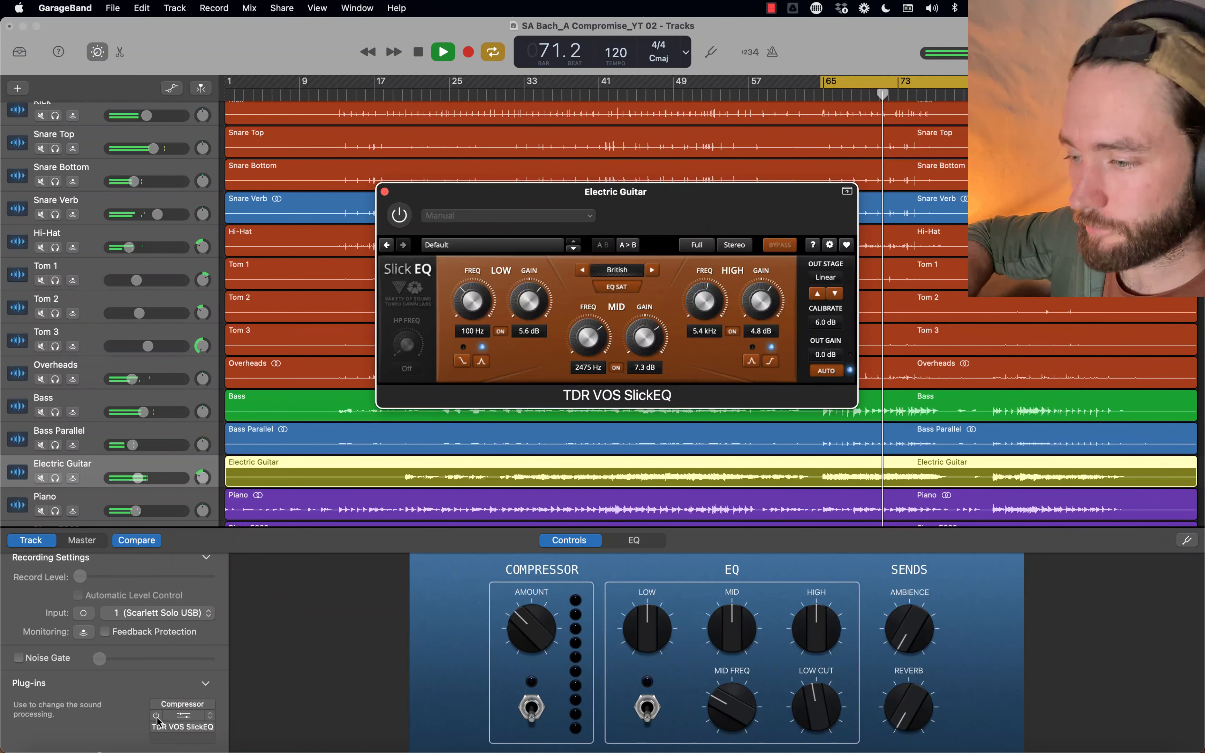
left_click(156, 716)
left_click(155, 728)
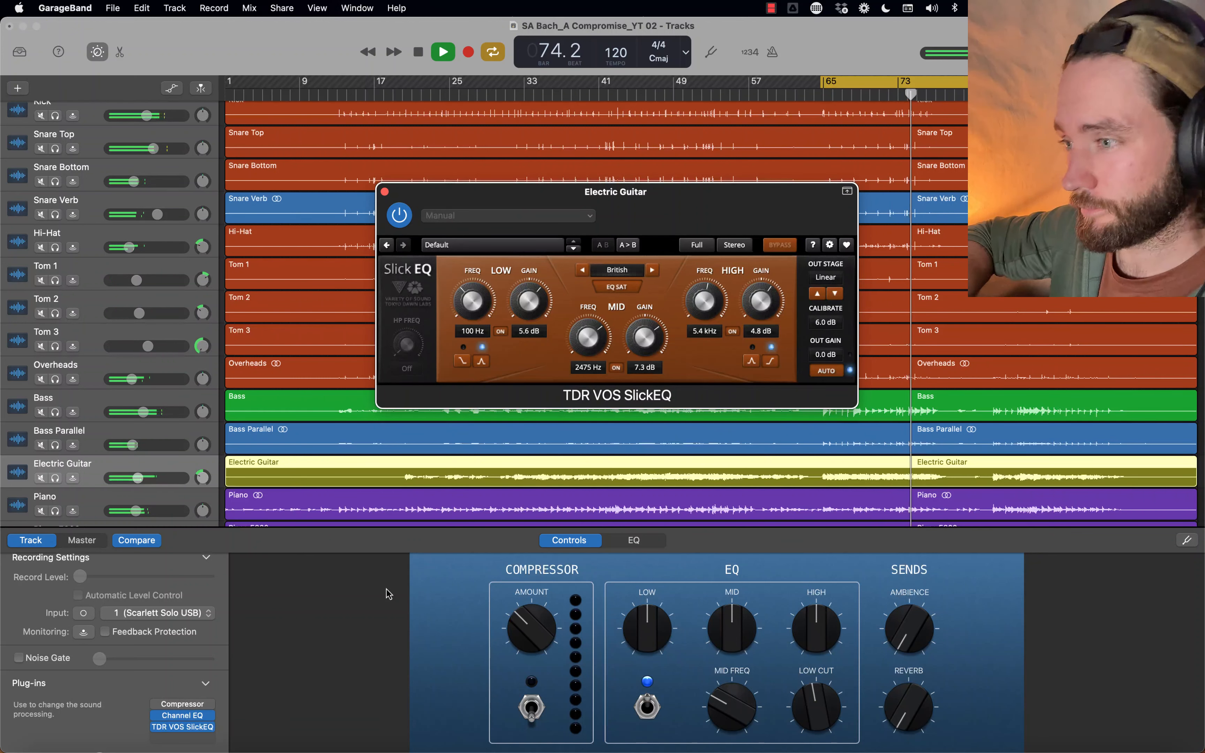
key("space")
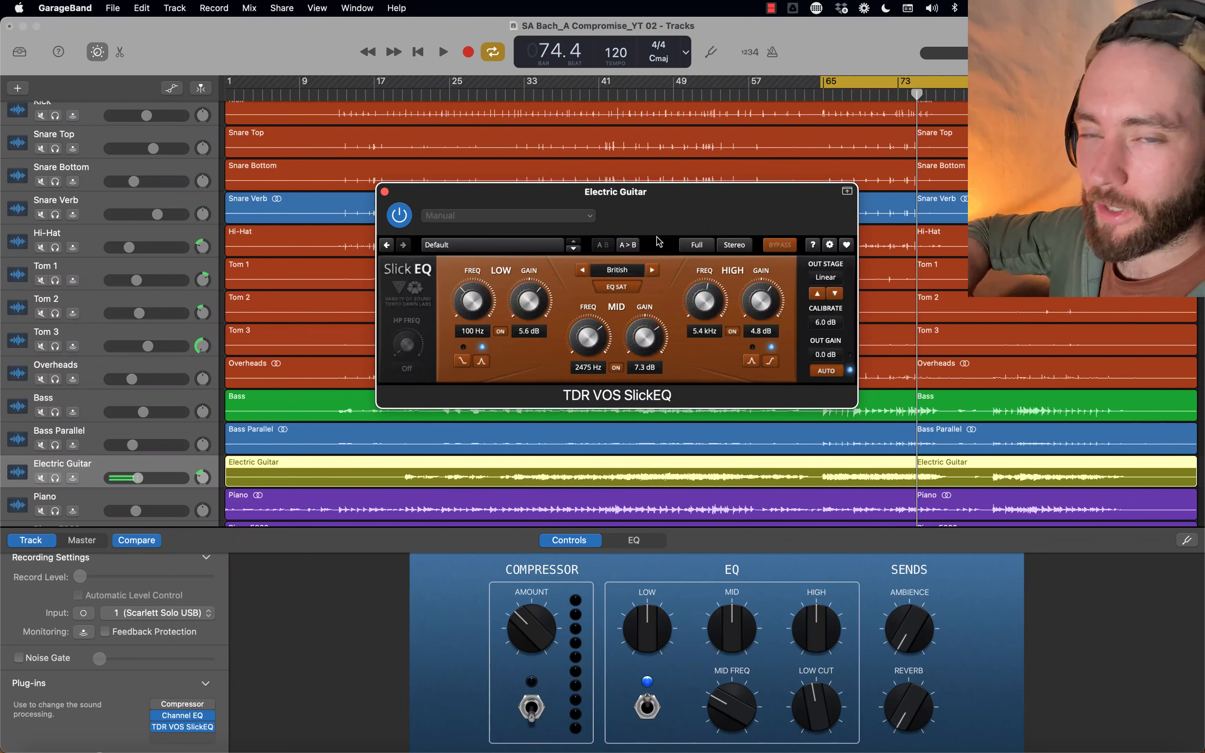
left_click(385, 193)
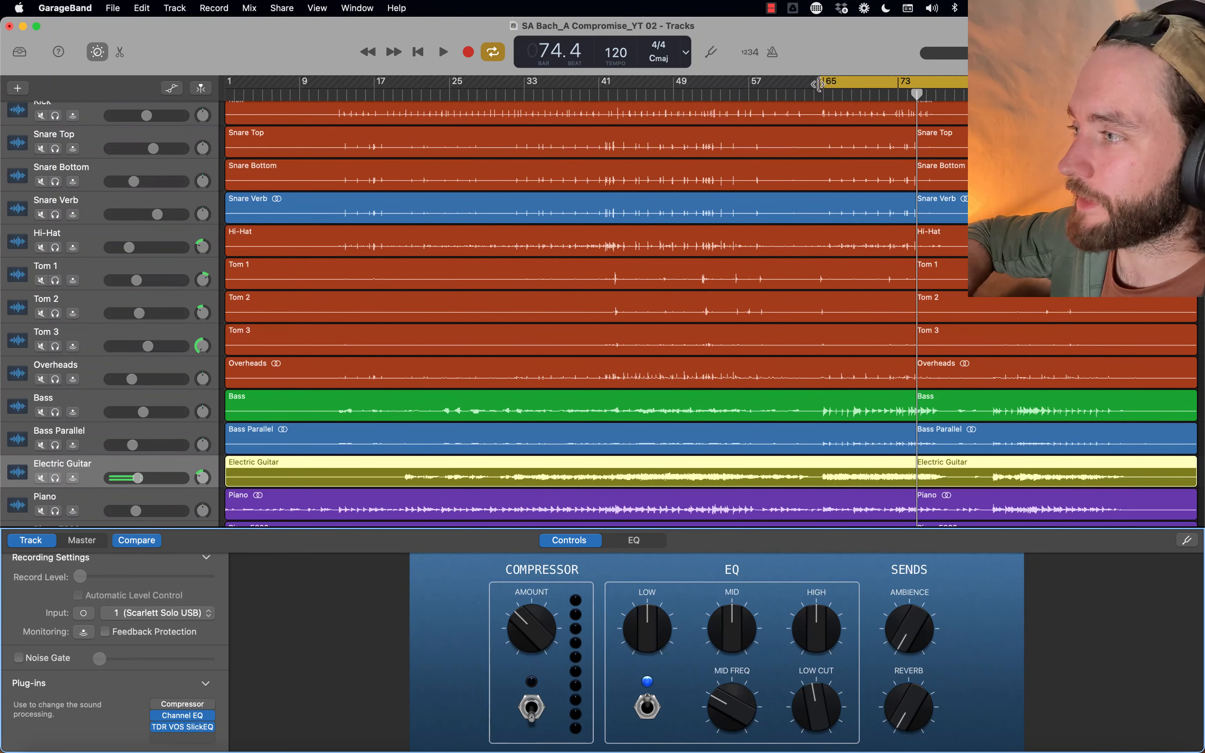
Turn off the cycle area and solo the Electric Guitar track.
left_click(879, 84)
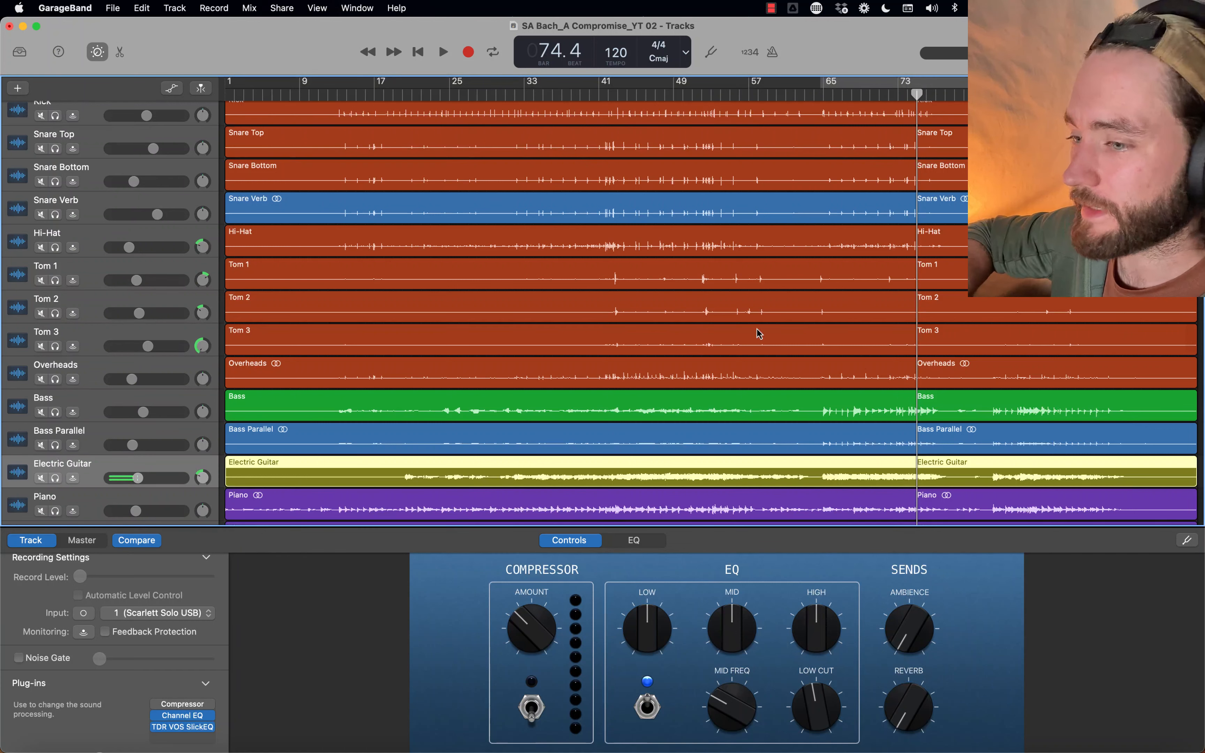
left_click(55, 479)
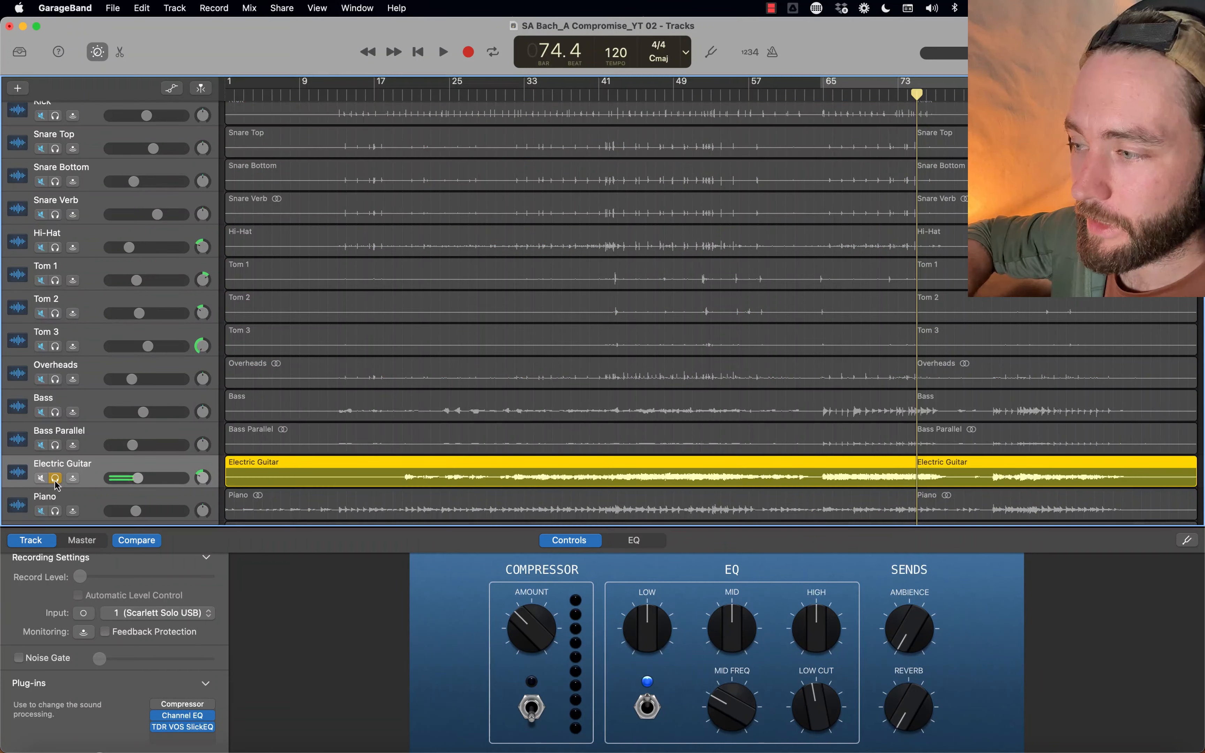
Play the soloed Electric Guitar from bar 66 while checking the other tracks in the list.
left_click(831, 93)
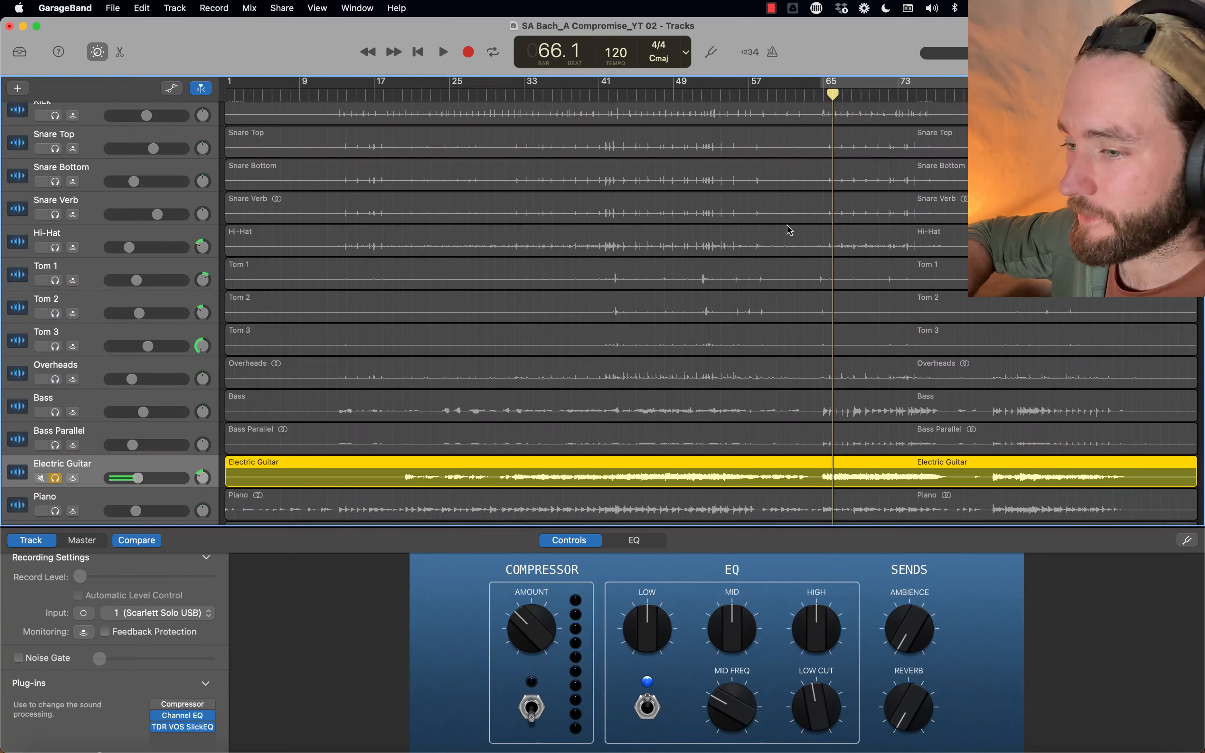
key("space")
scroll(628, 423, "down", 3)
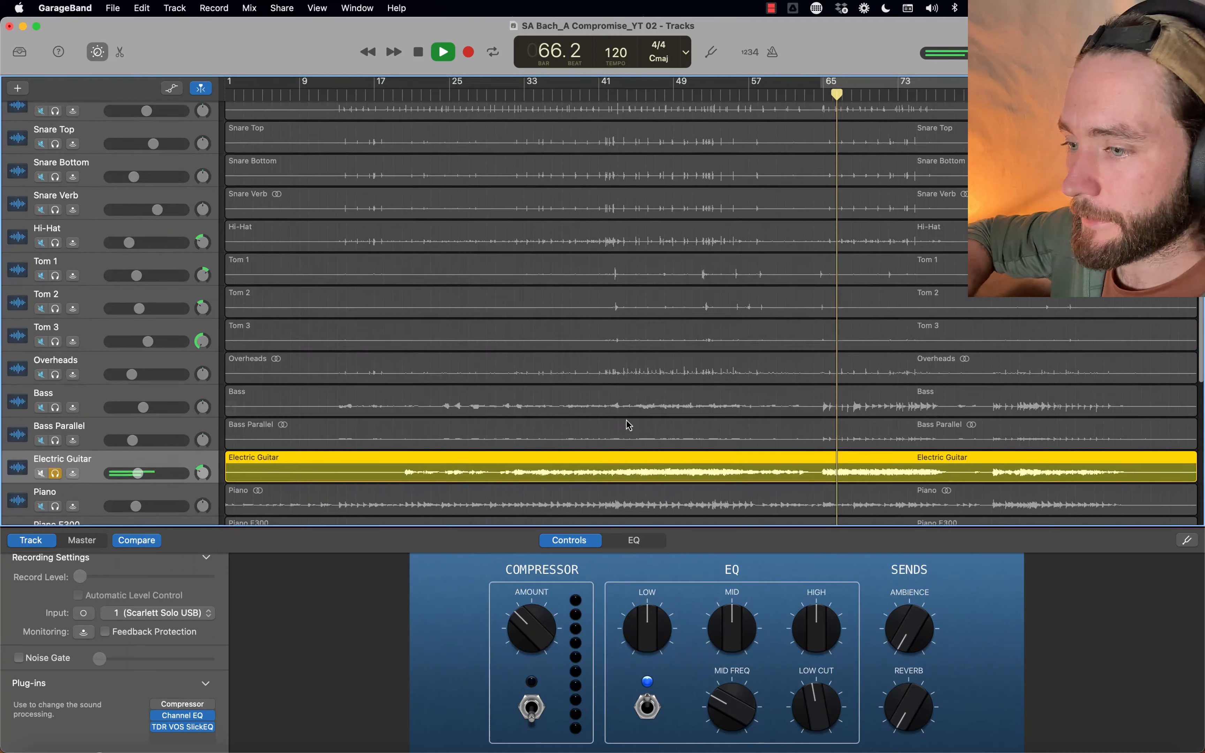
scroll(627, 424, "down", 6)
scroll(628, 424, "up", 10)
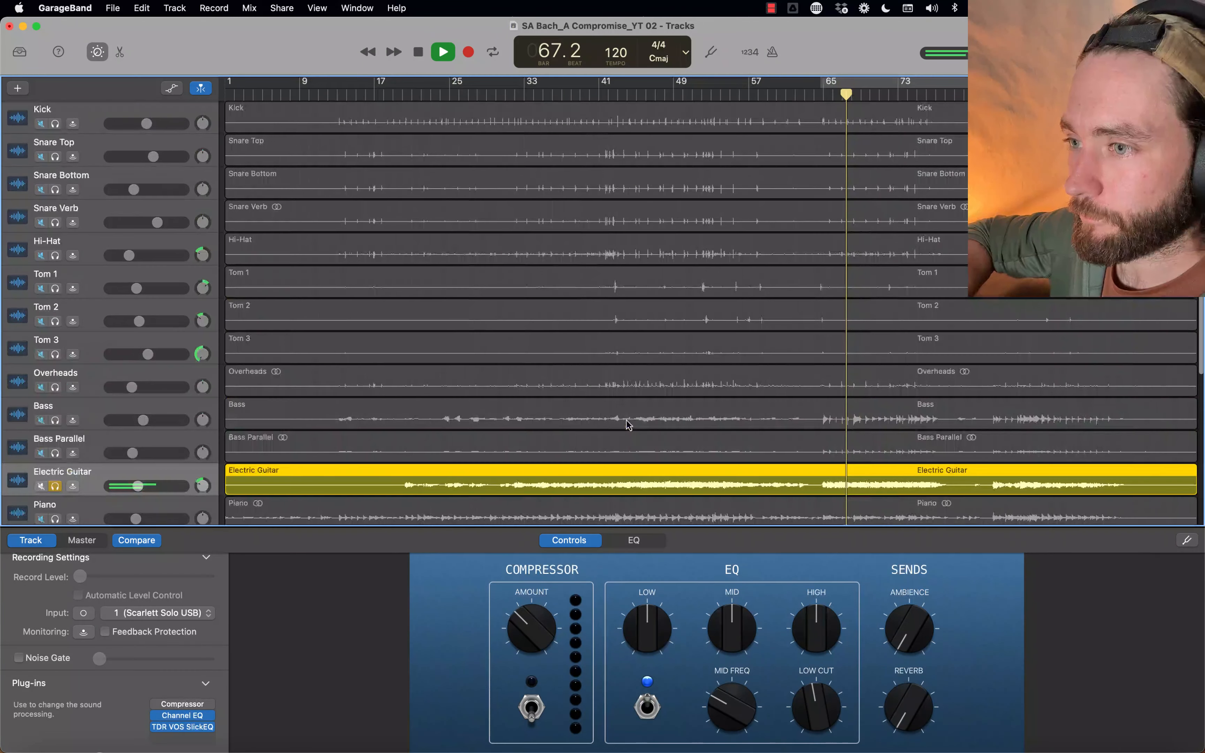
key("space")
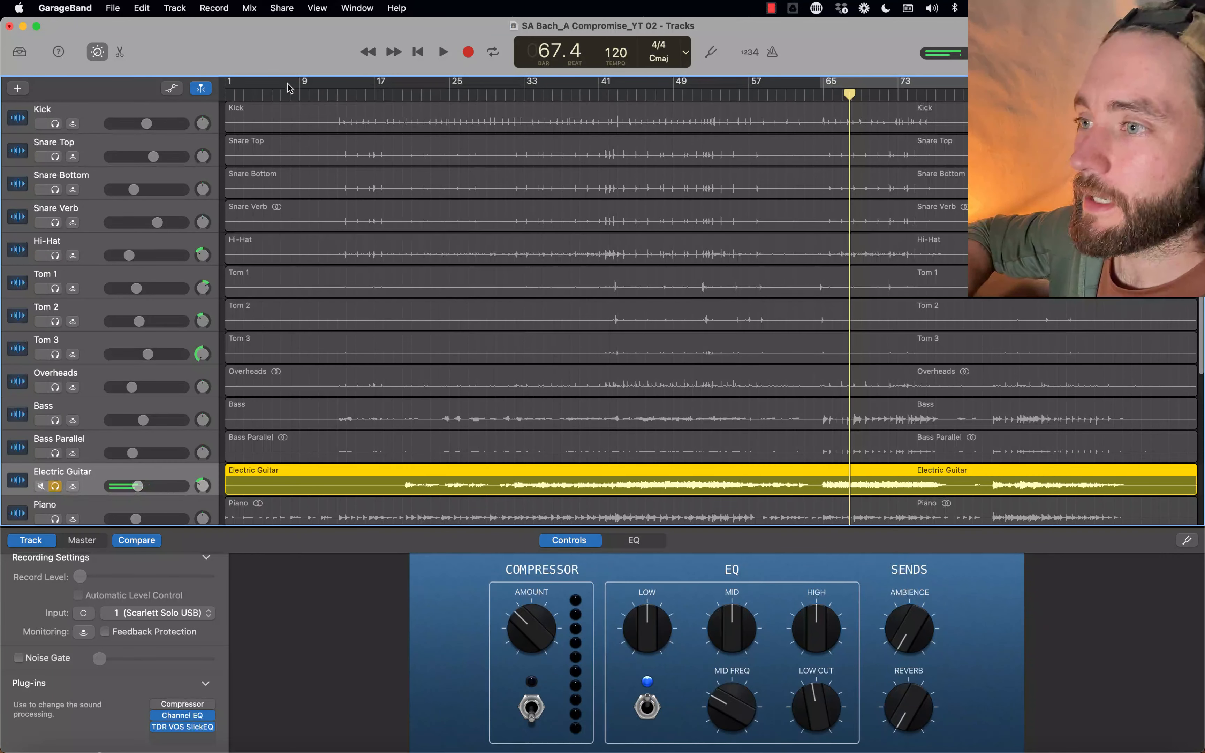
Export the soloed guitar to the Downloads folder as Gtr FX in WAVE format, Uncompressed 24-bit.
left_click(281, 9)
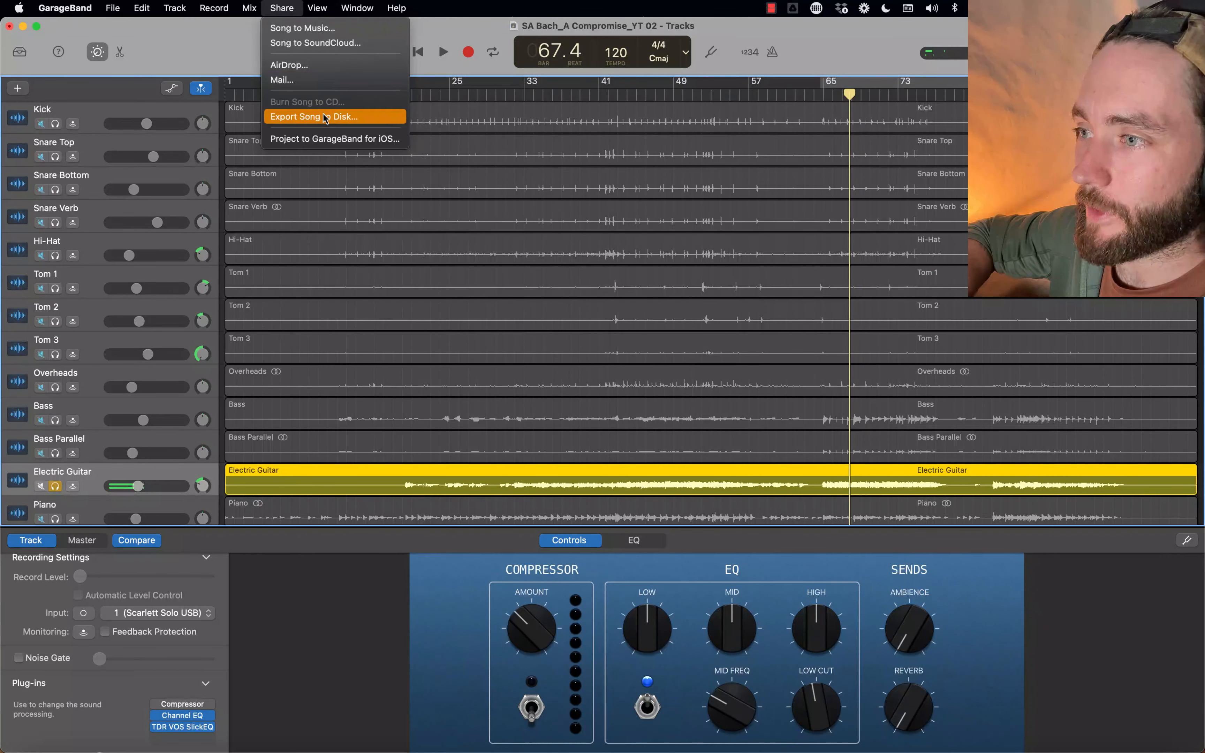
left_click(347, 117)
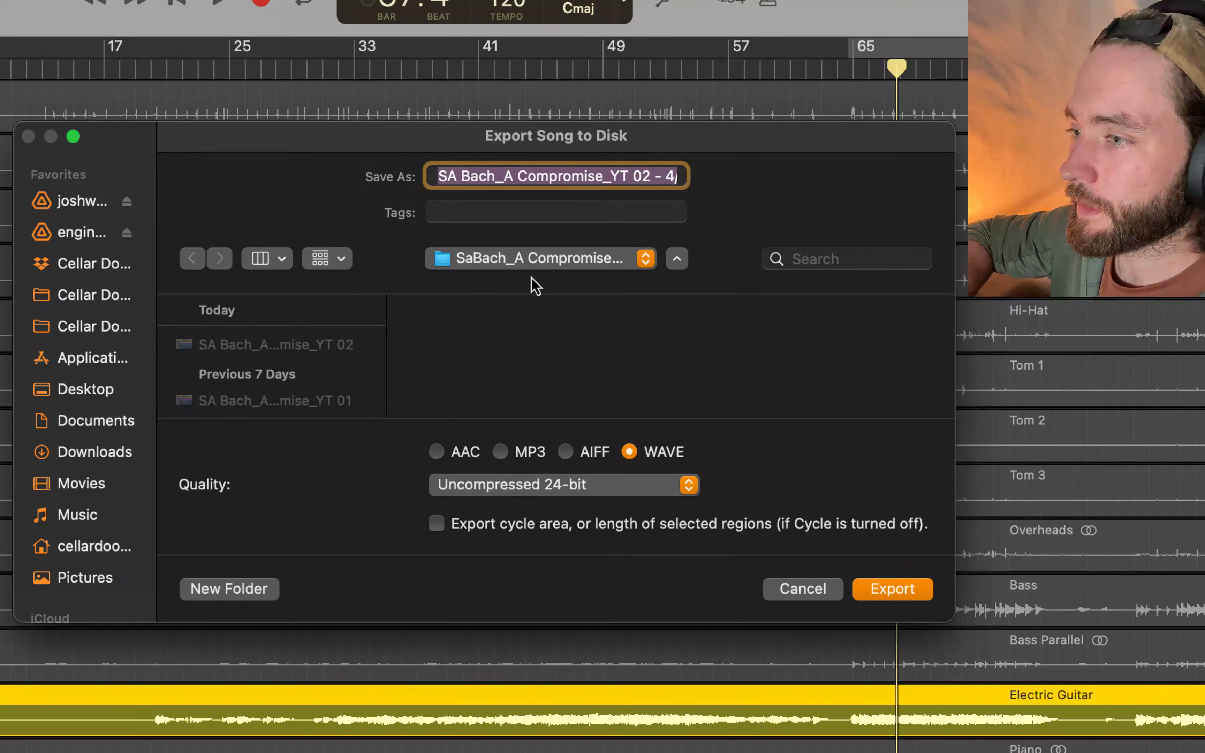
left_click(114, 457)
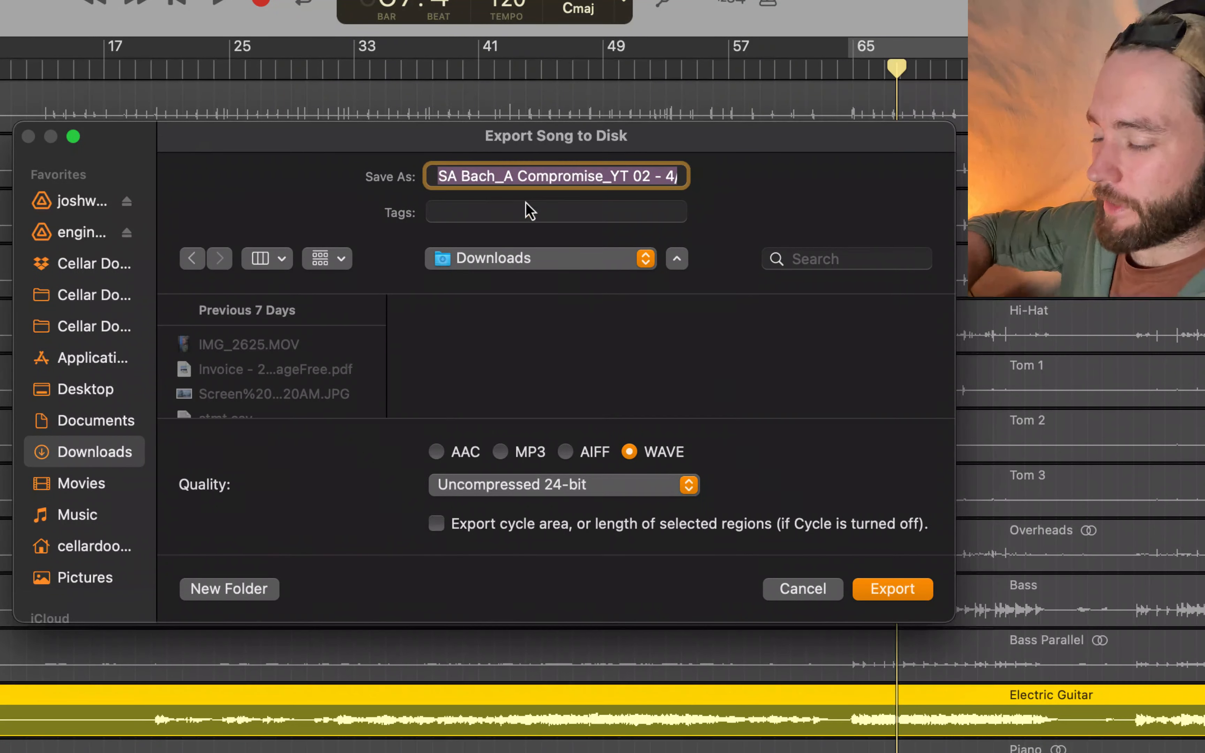
type("Gtr FX")
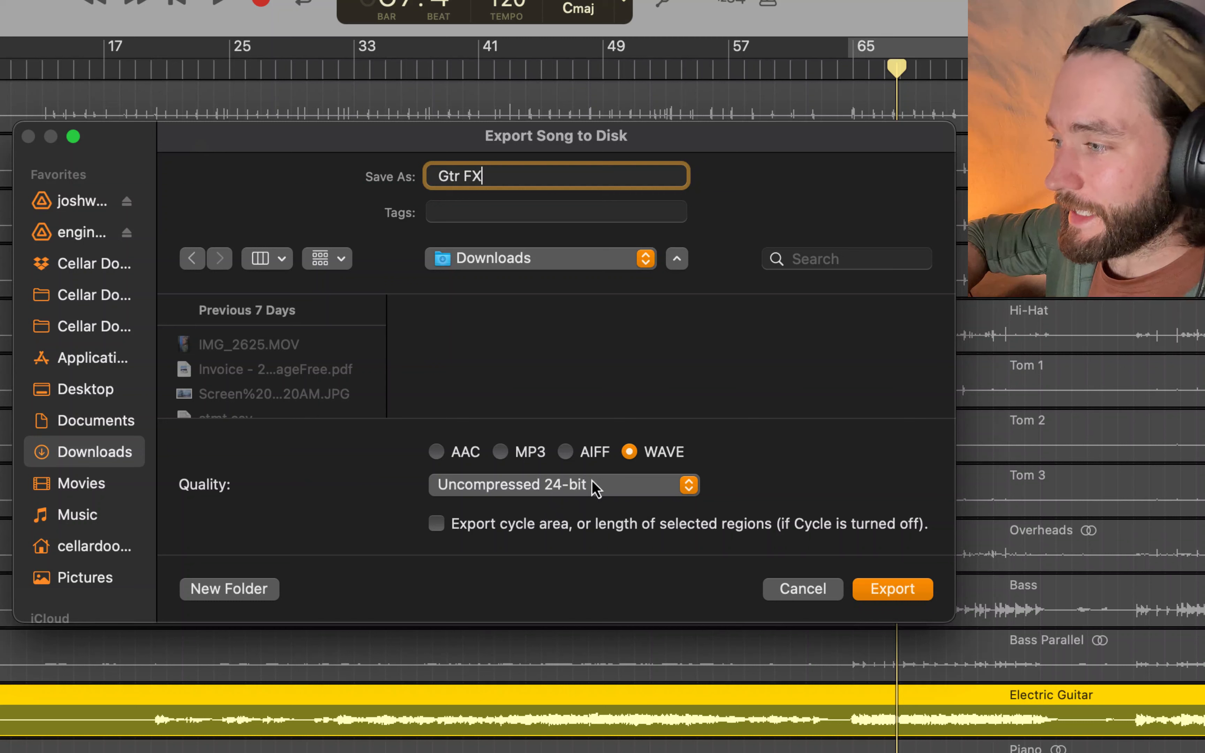
left_click(614, 498)
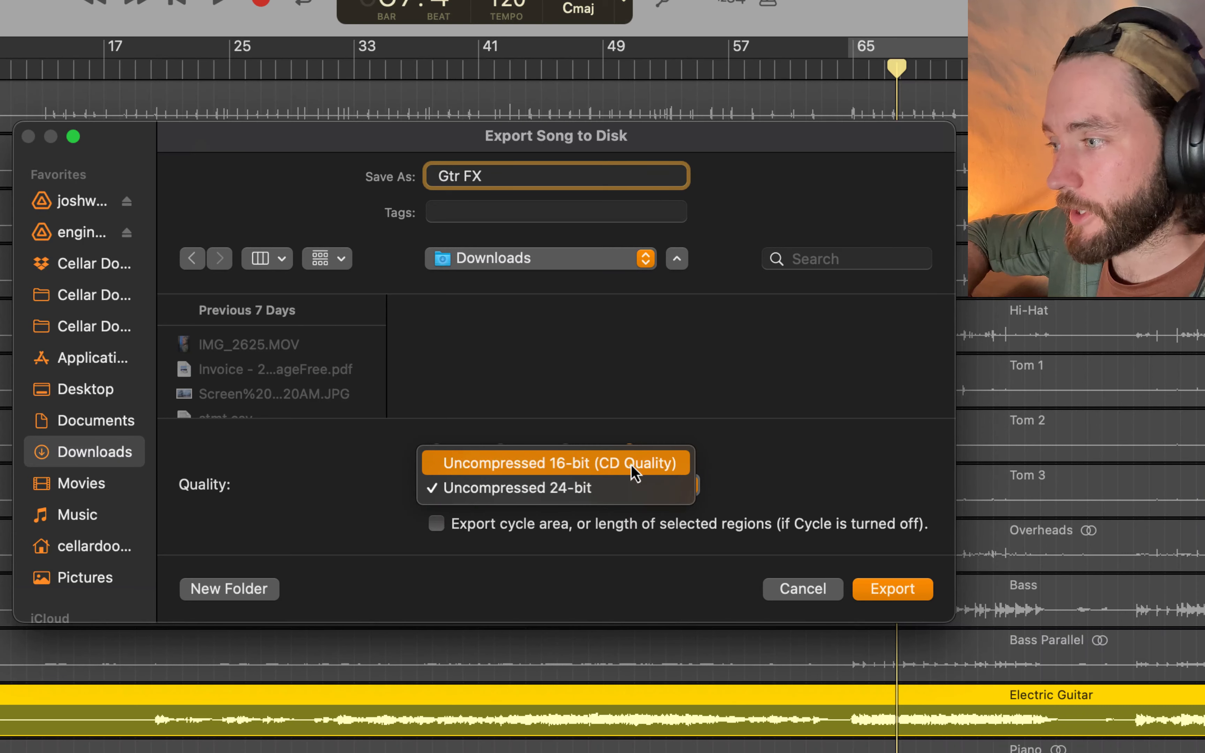
left_click(620, 495)
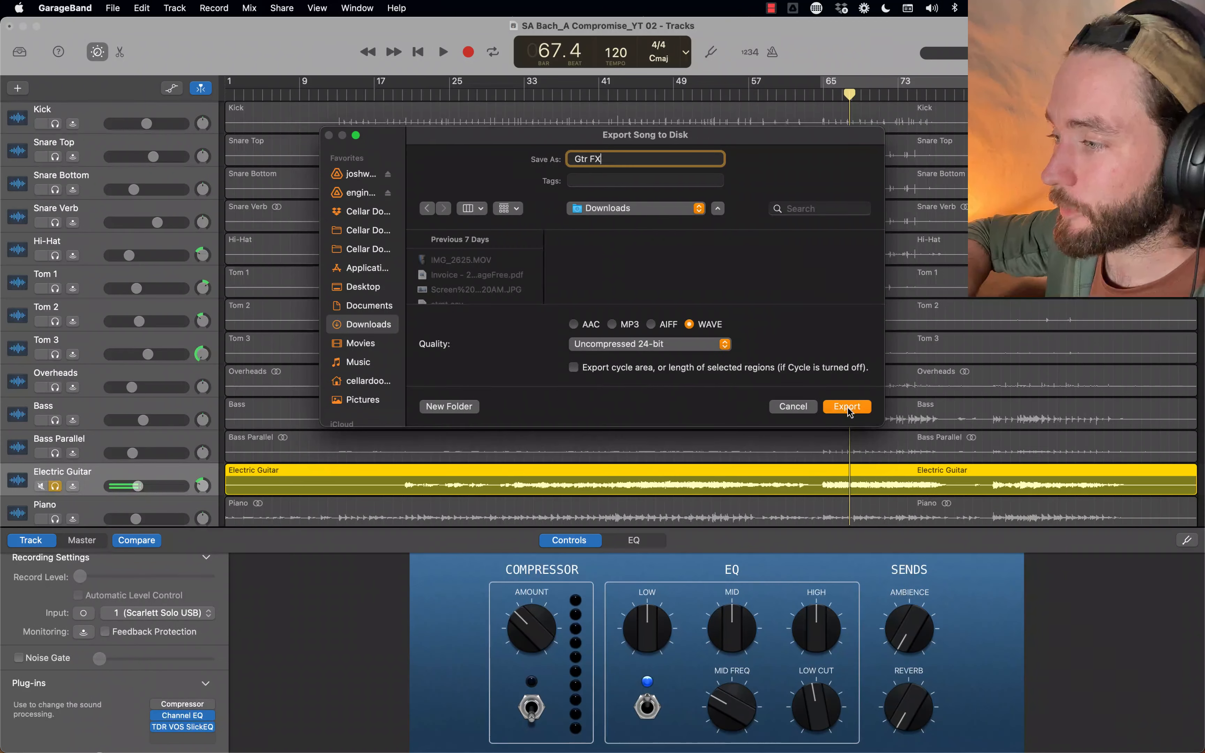
left_click(892, 589)
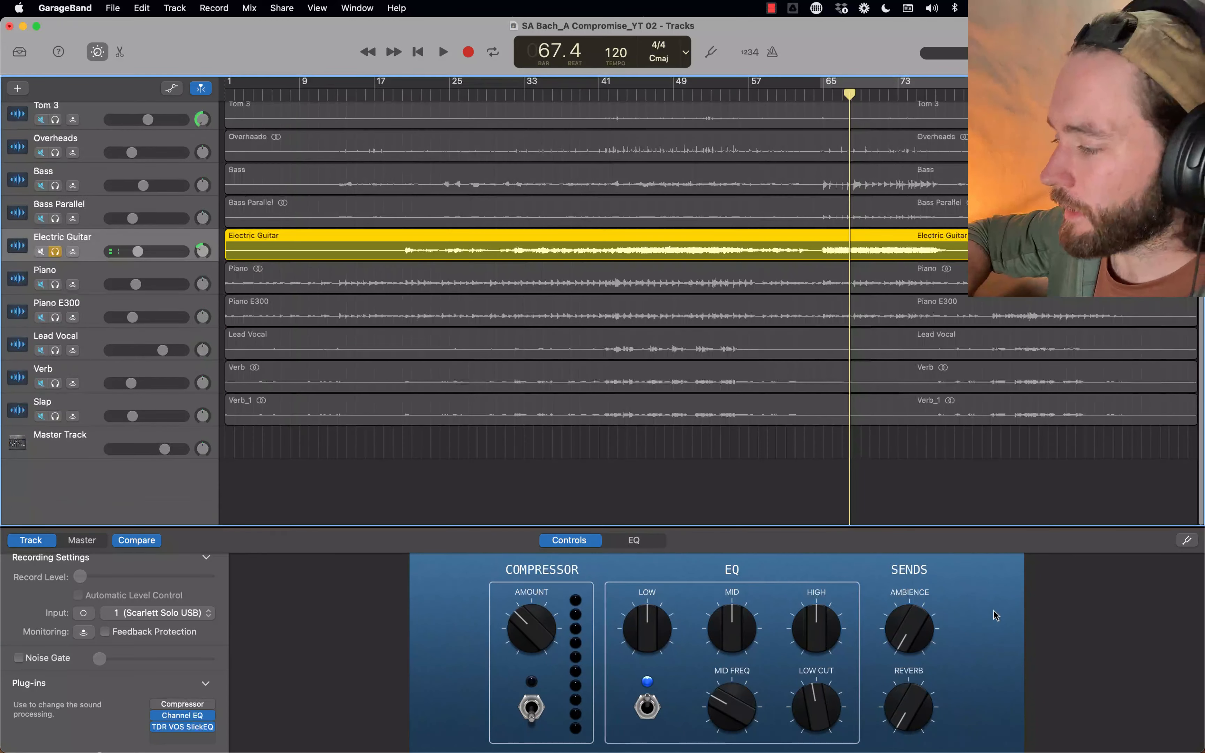
Import Gtr FX.wav from the Downloads folder as a new track below Slap, starting at bar 1.
mouse_move(1097, 749)
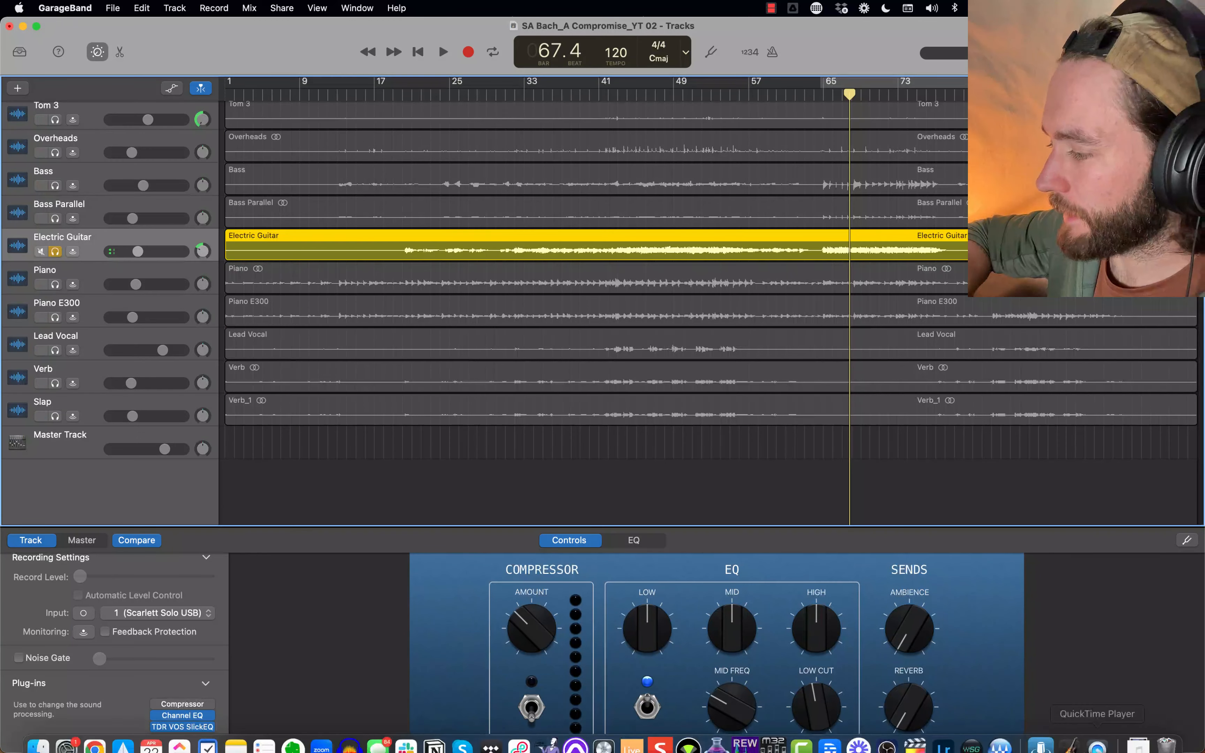
left_click(1137, 735)
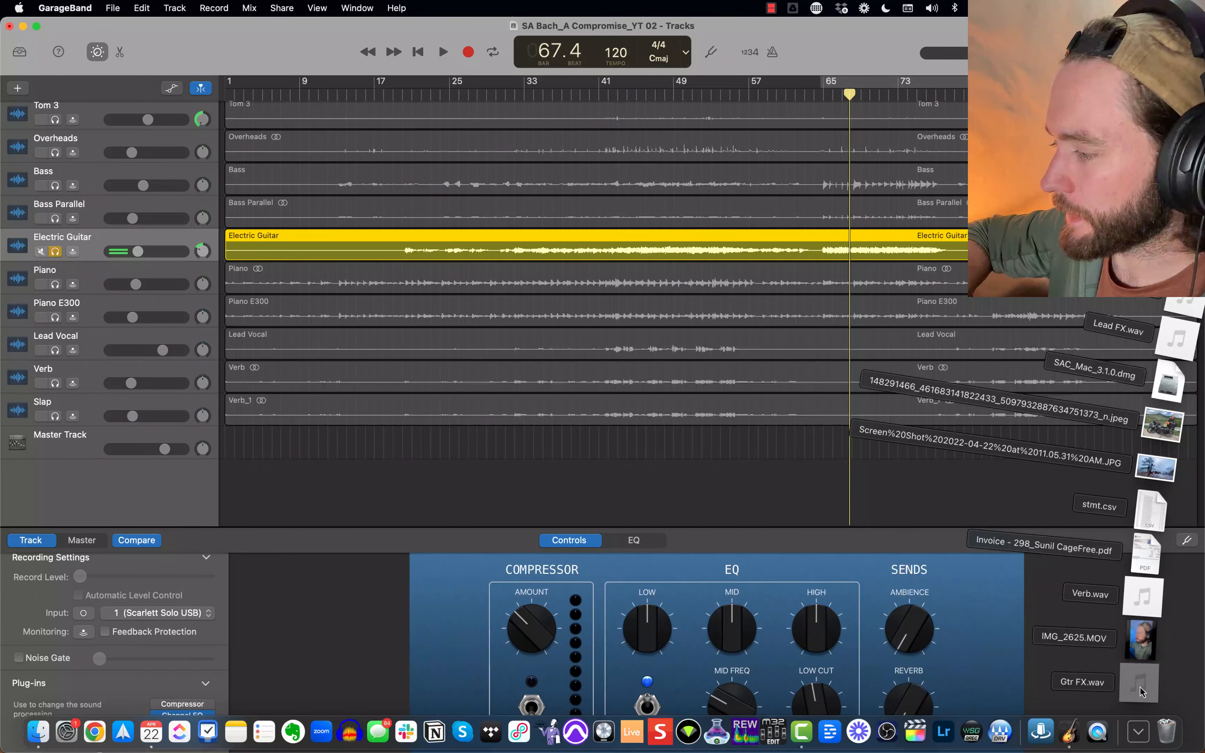
left_click_drag(1140, 692, 224, 488)
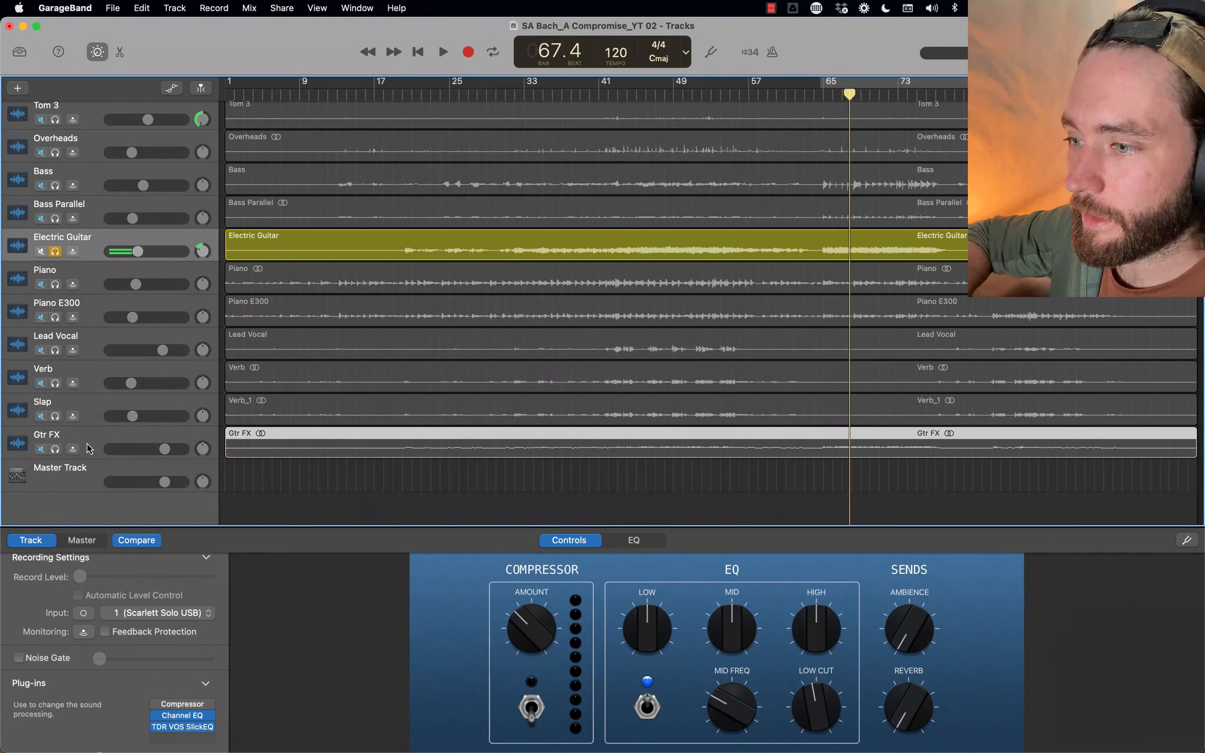
Move the Gtr FX track directly below Electric Guitar and solo Gtr FX in place of the guitar.
left_click_drag(90, 445, 69, 272)
left_click(56, 252)
left_click(56, 286)
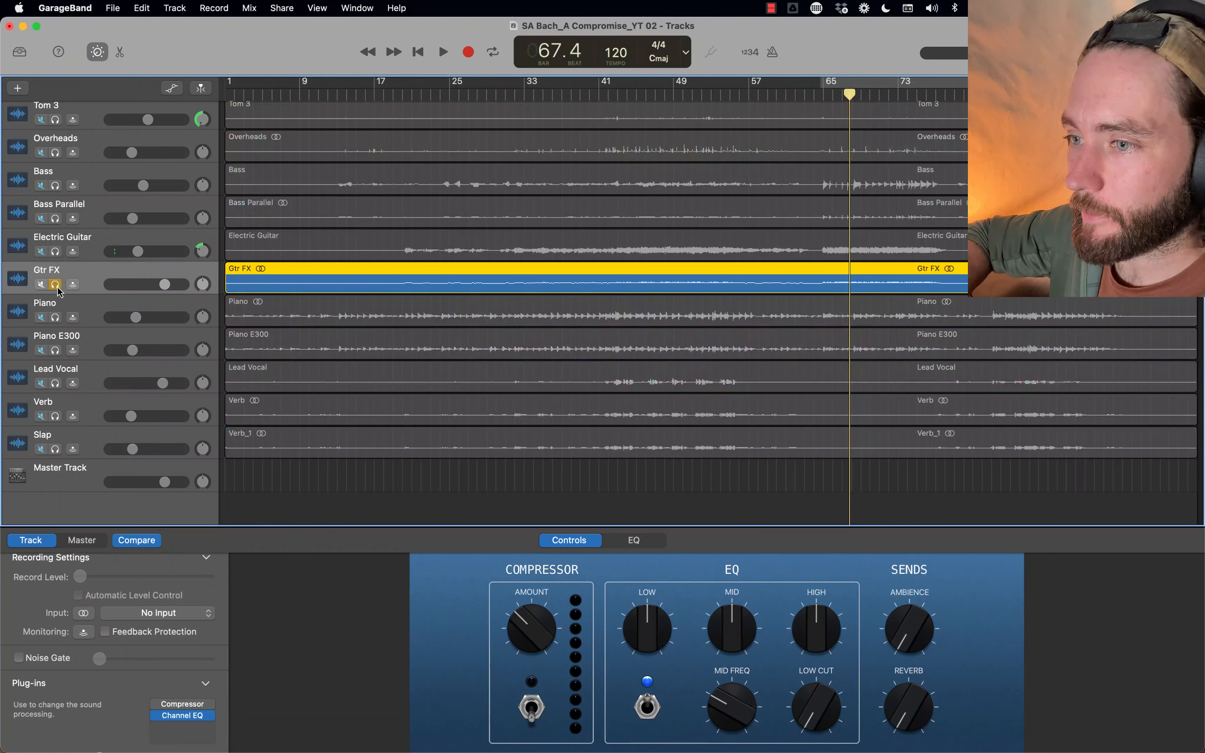
Turn on the cycle area and play it, switching the solo between Electric Guitar and Gtr FX to compare them.
left_click(876, 87)
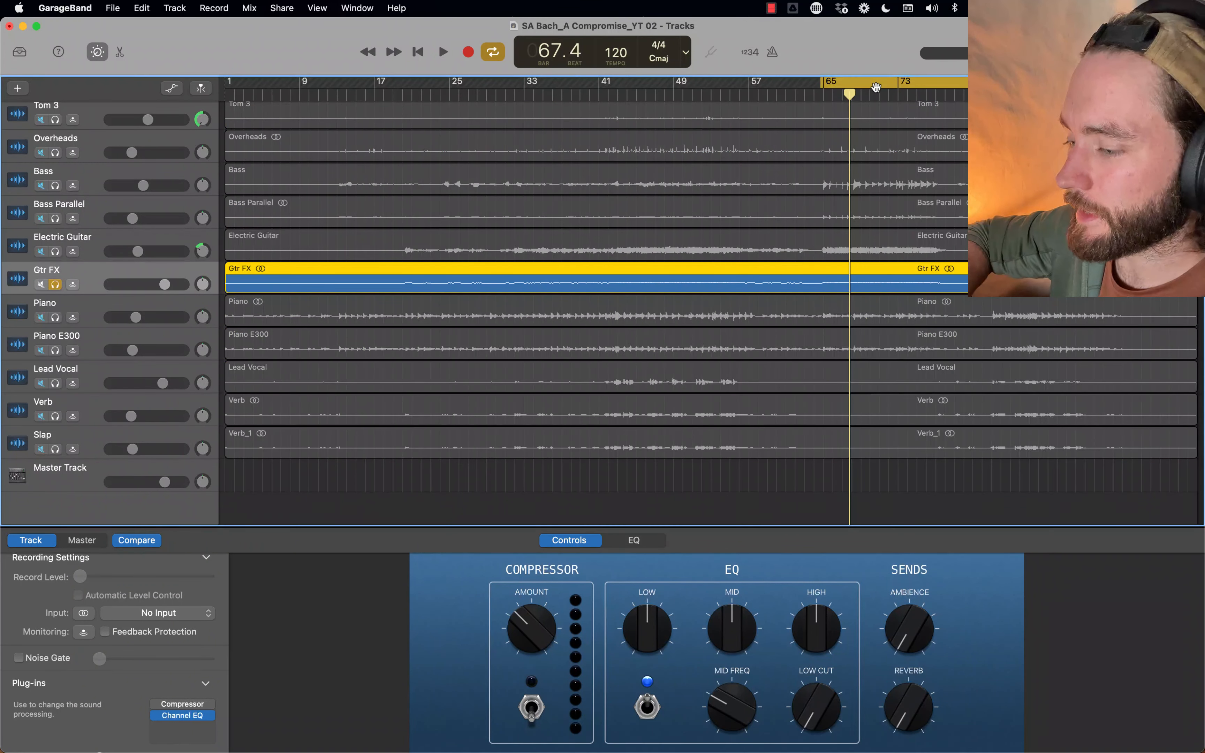
key("space")
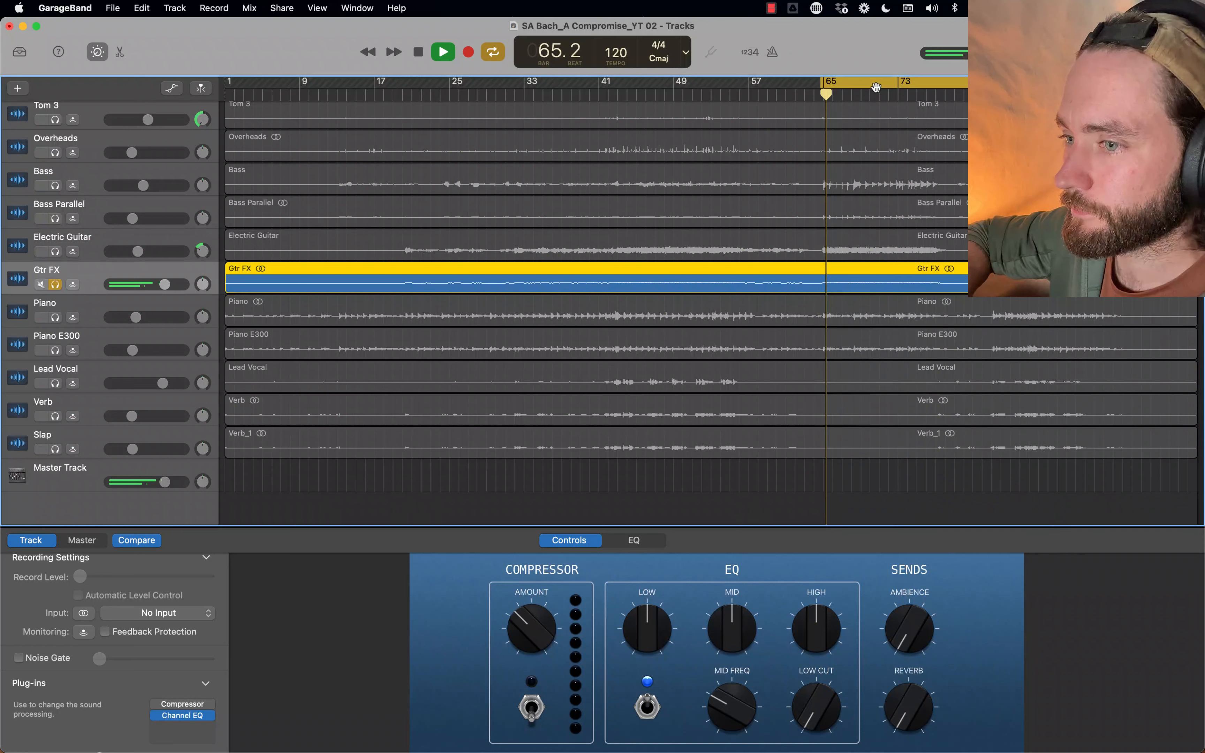
left_click(56, 251)
left_click(55, 285)
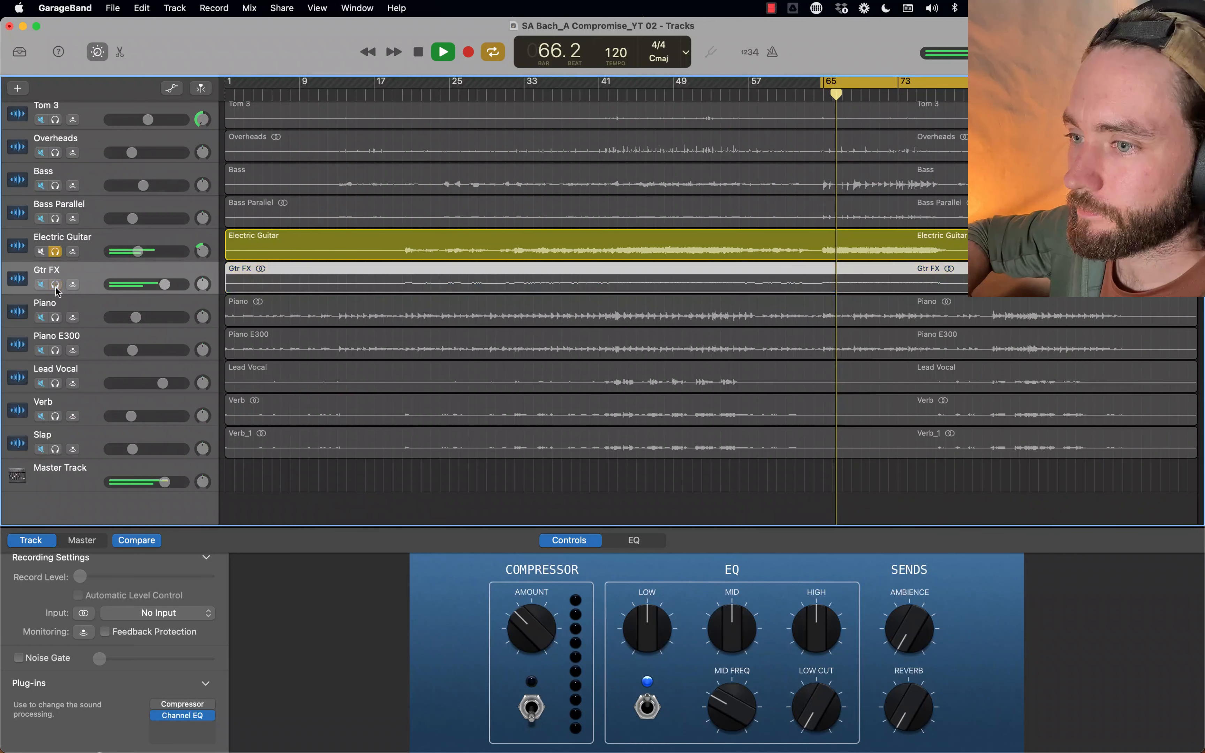
left_click(56, 284)
left_click(55, 251)
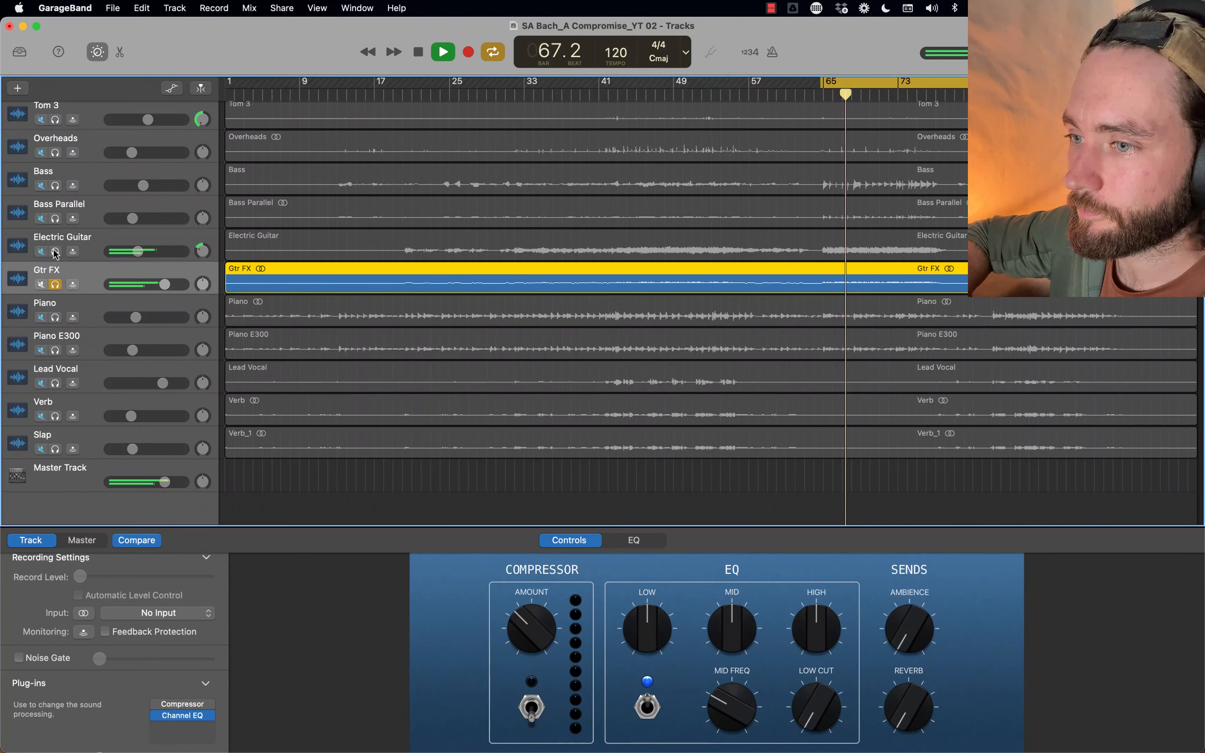
key("space")
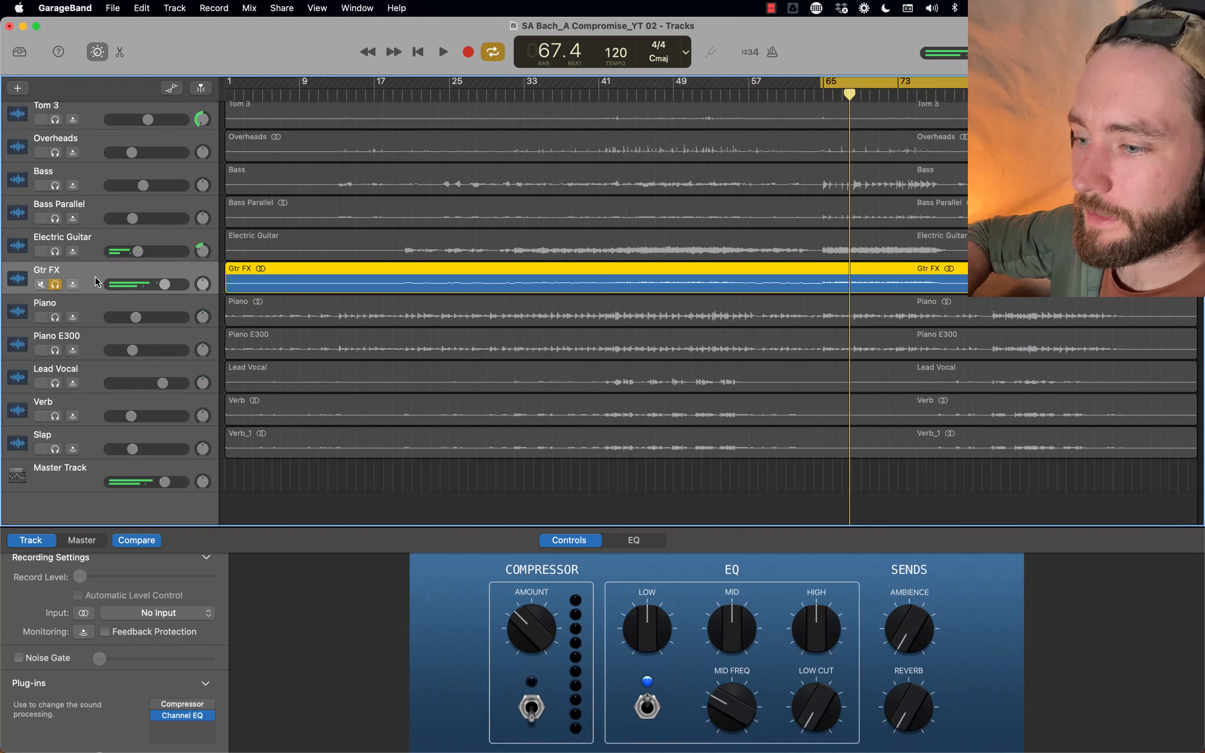
Replace the Compressor on Gtr FX with the Valhalla DSP plug-in ValhallaFreqEcho and set its Mix to 100%.
left_click(182, 704)
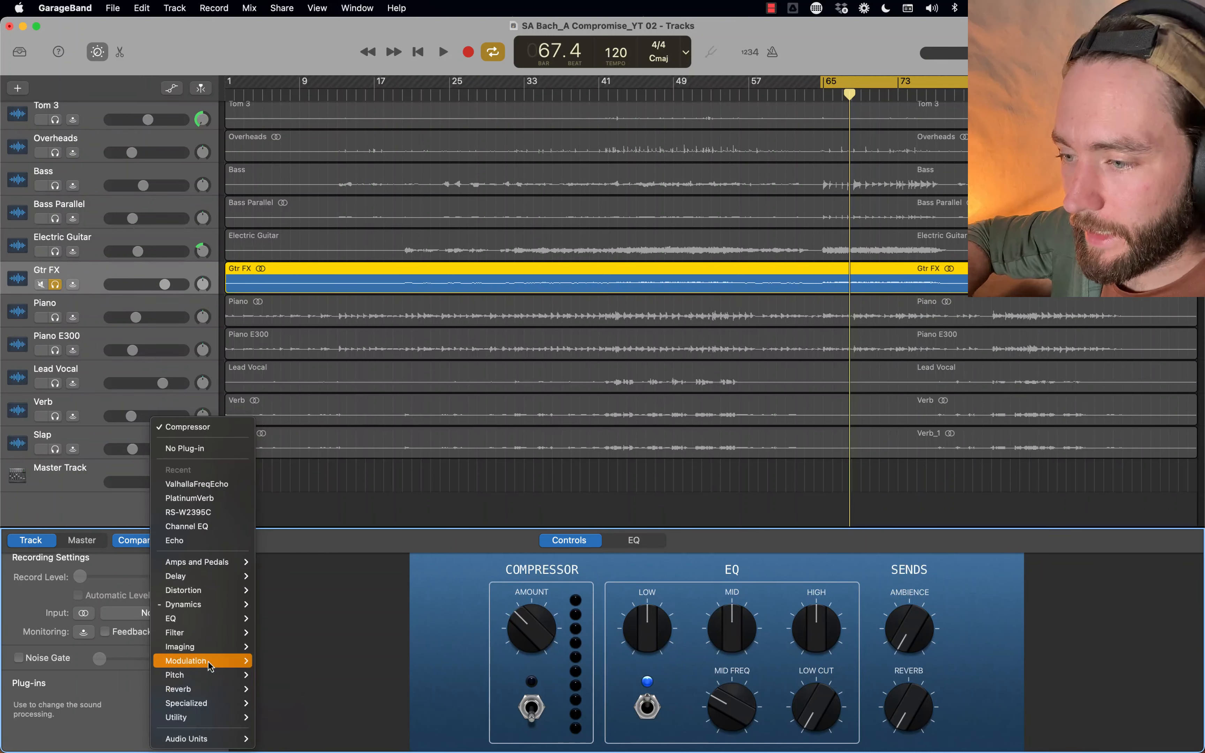
mouse_move(208, 646)
mouse_move(223, 741)
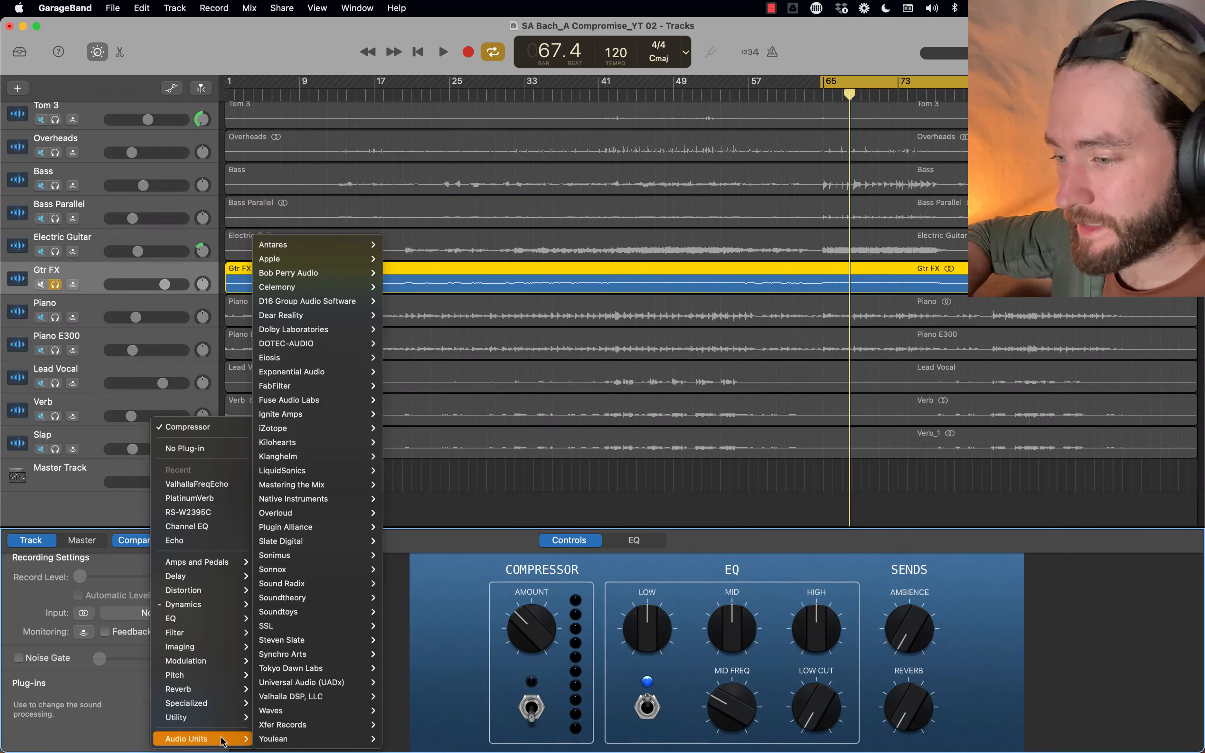
mouse_move(321, 697)
left_click(389, 697)
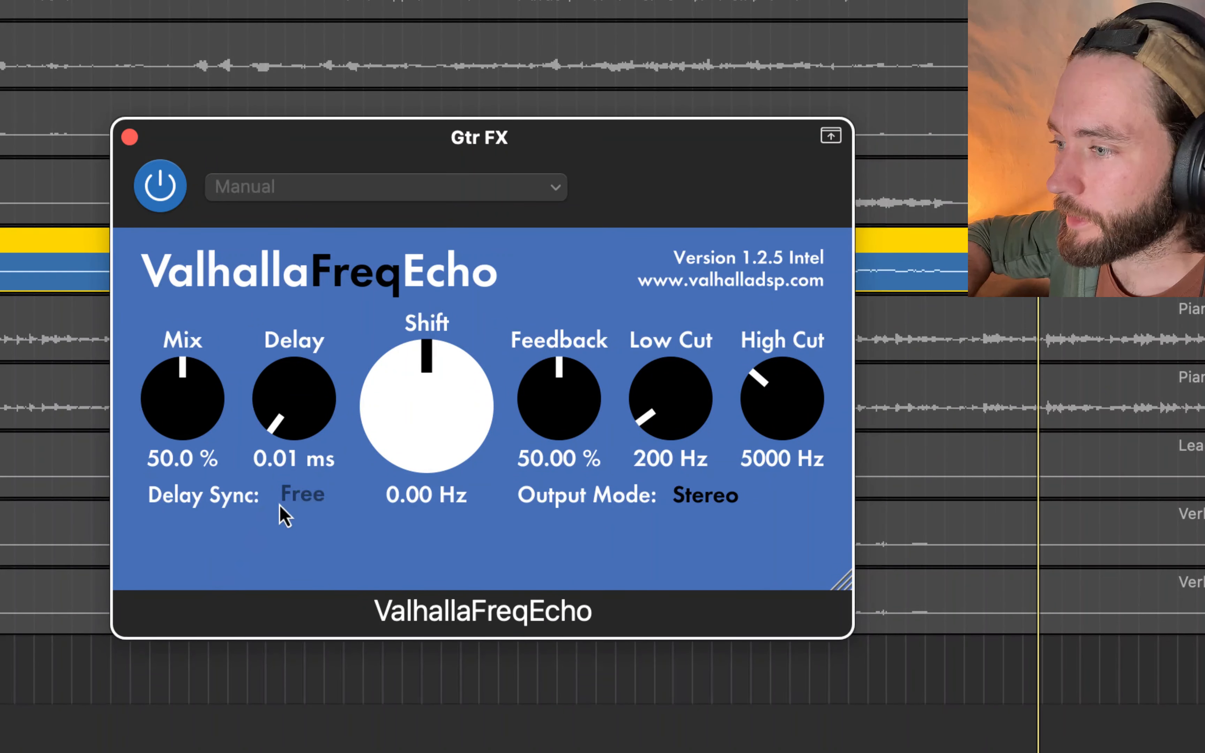
left_click_drag(186, 393, 214, 50)
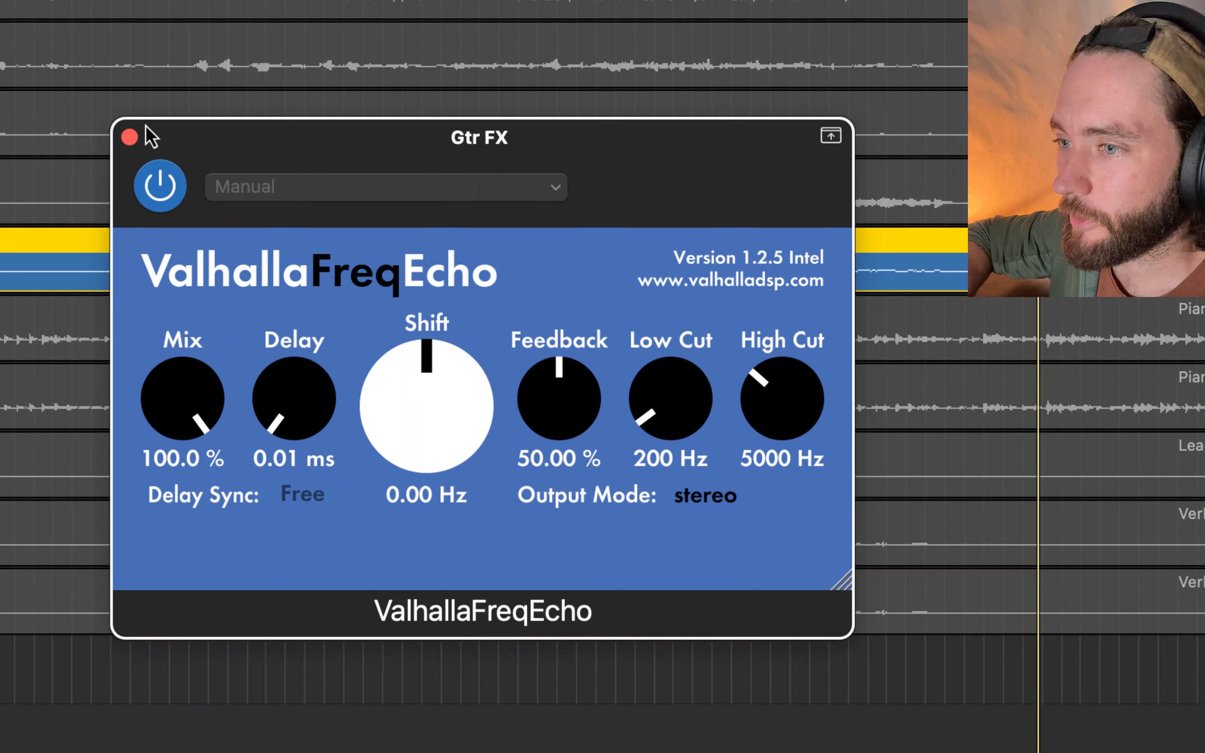
Solo the Electric Guitar alongside Gtr FX and set the ValhallaFreqEcho Delay to 100 ms.
left_click(1, 192)
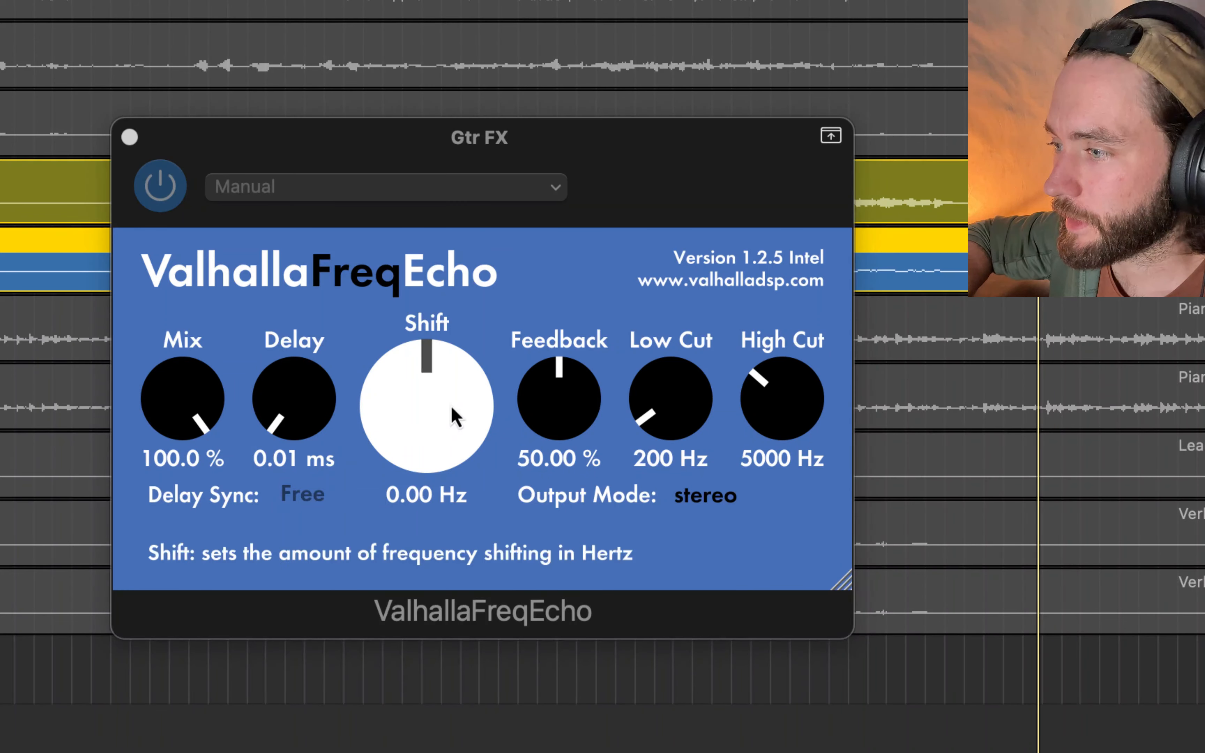
left_click_drag(272, 408, 286, 362)
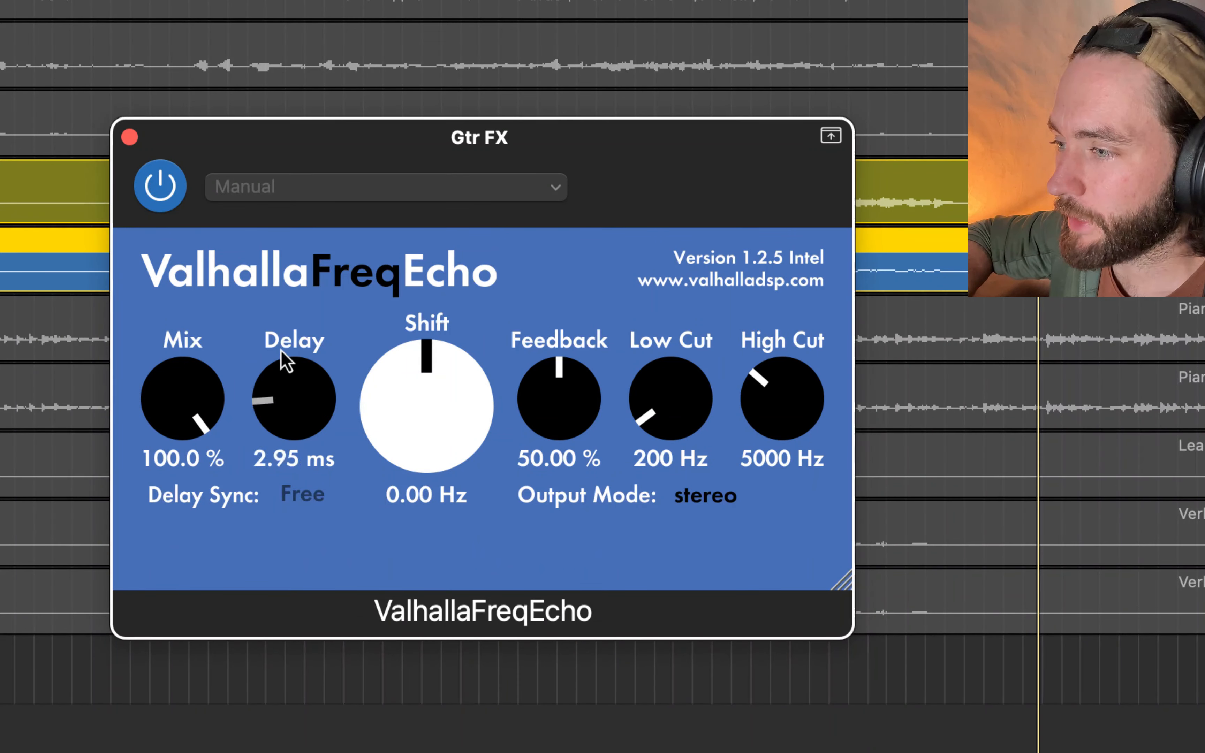
mouse_move(267, 263)
left_mouse_down()
mouse_move(261, 223)
mouse_move(259, 249)
left_mouse_up()
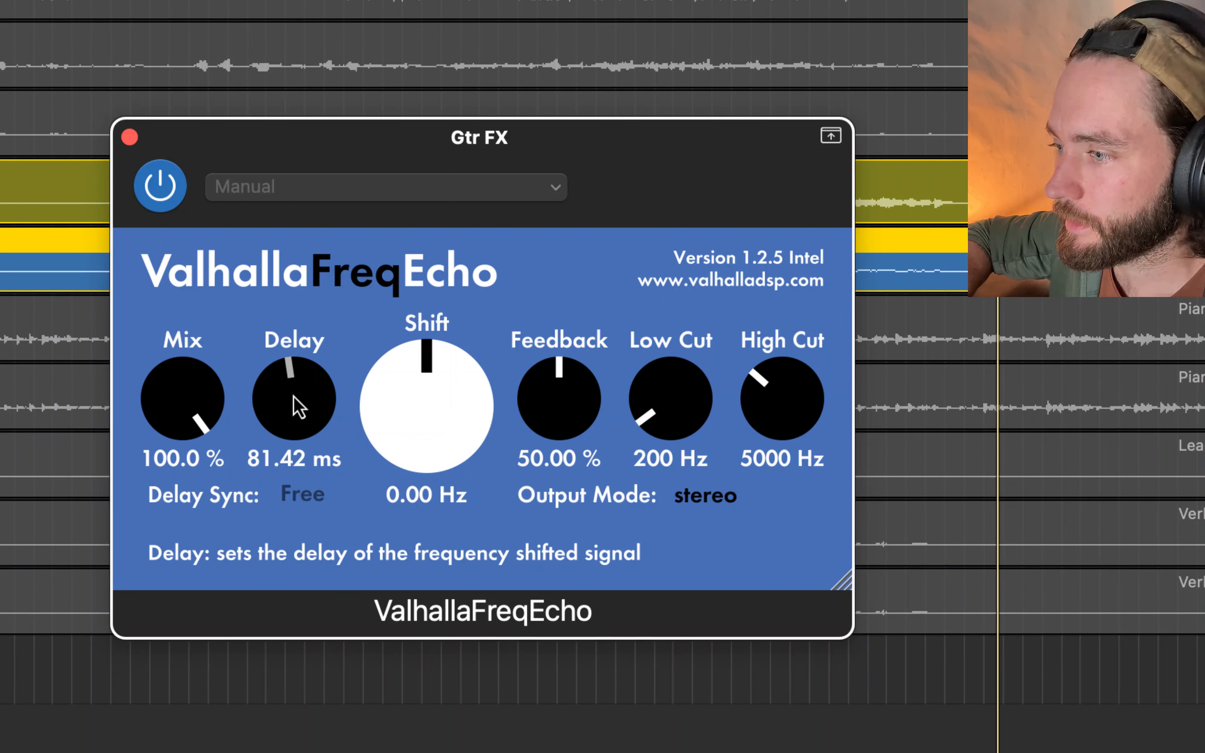
scroll(299, 408, "up", 3)
scroll(298, 401, "up", 2)
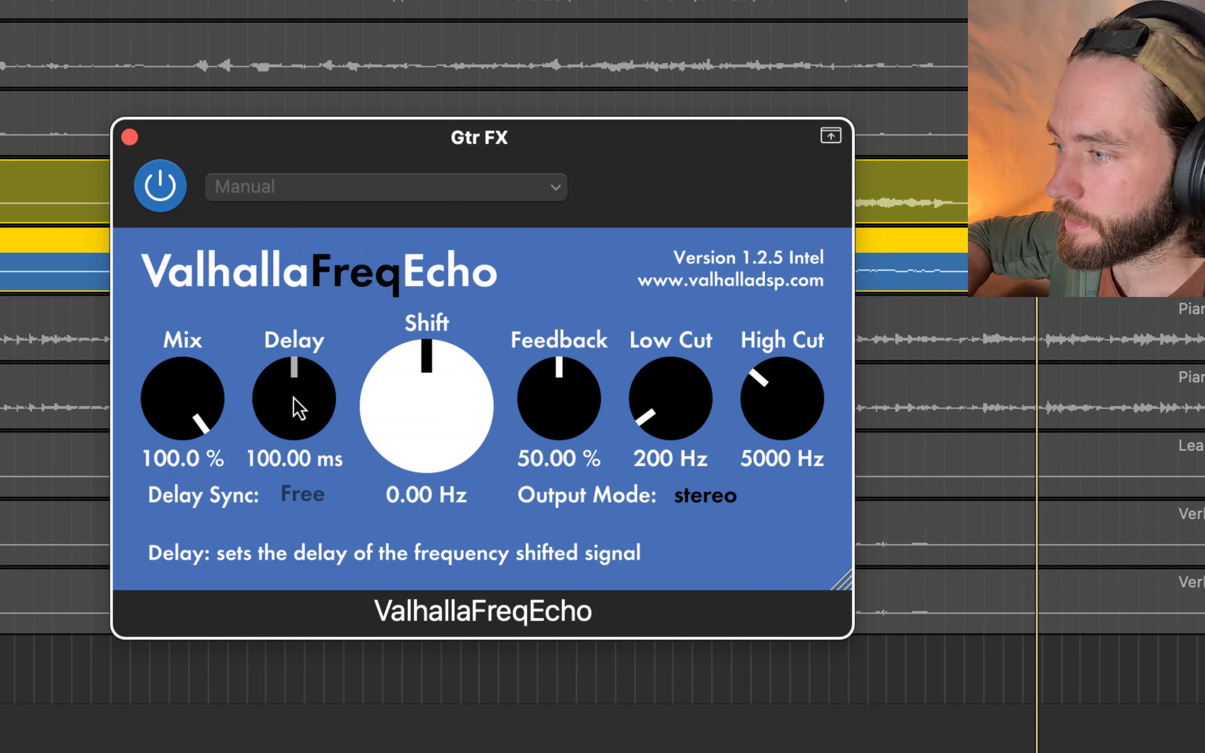
Set the echo's Low Cut to 950 Hz and High Cut to 4480 Hz, and slightly adjust its Shift.
left_click_drag(667, 408, 650, 327)
left_click_drag(778, 412, 819, 424)
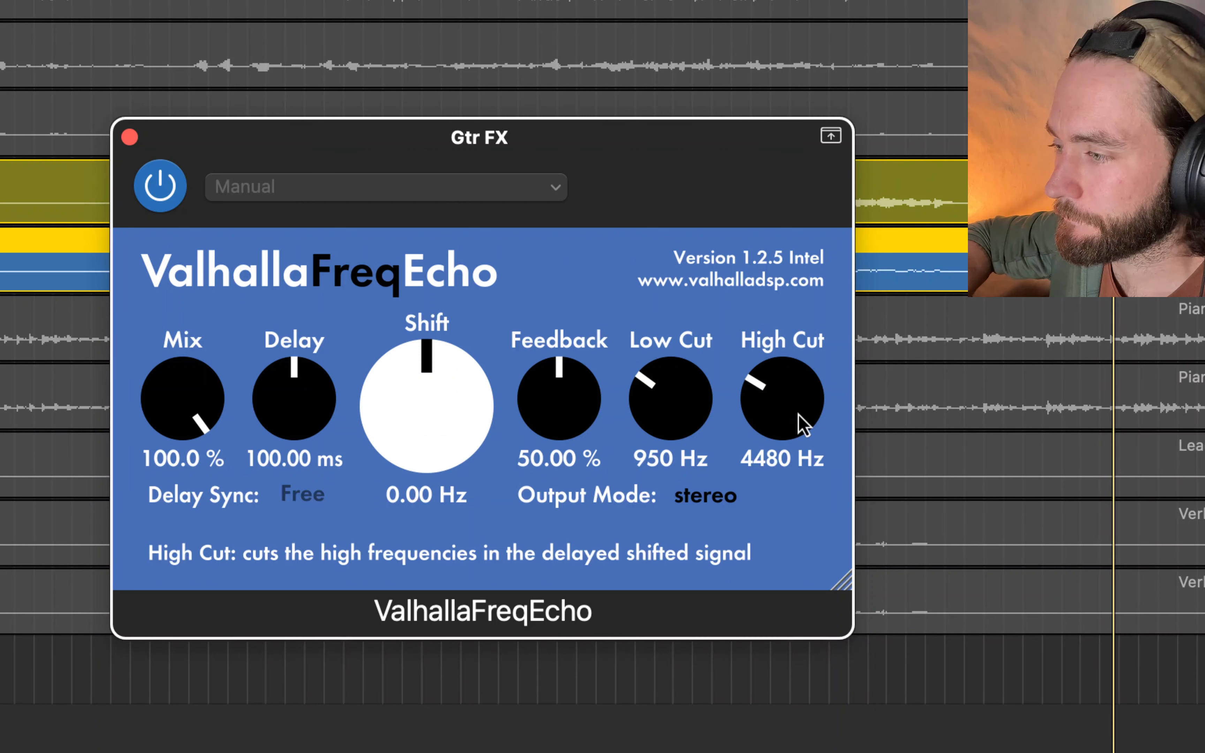
left_click_drag(441, 408, 436, 396)
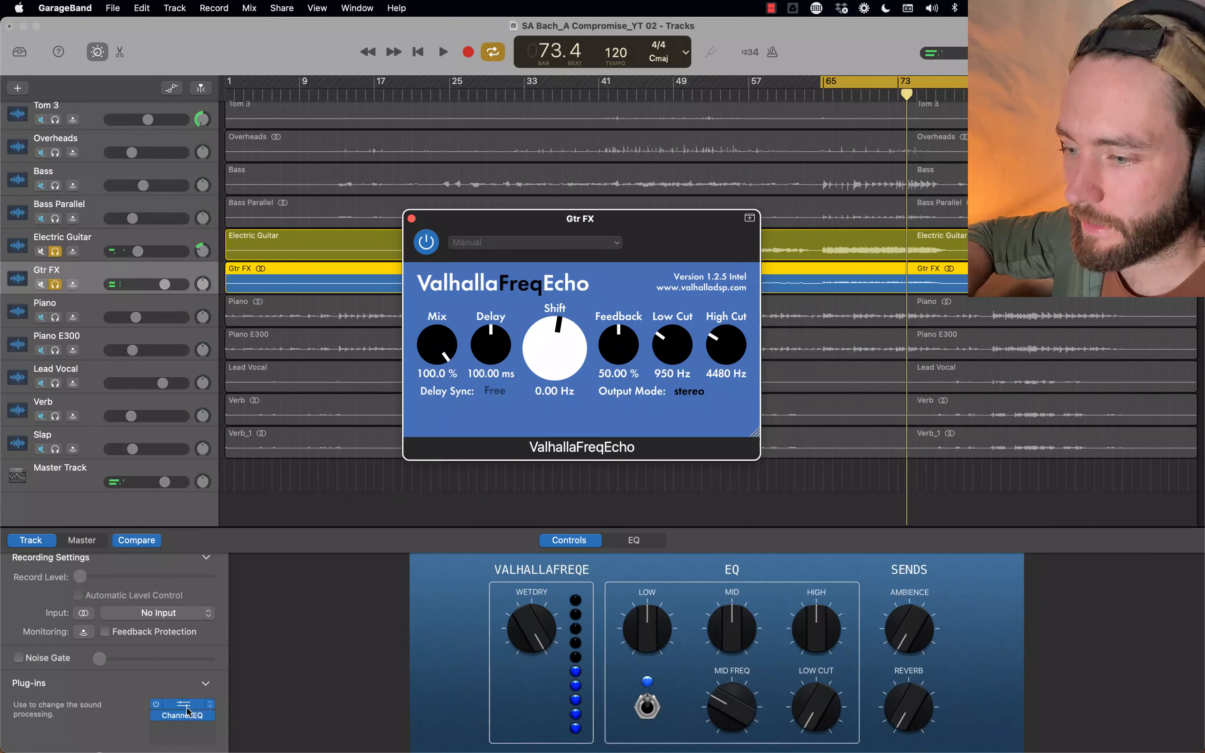
In the Gtr FX Channel EQ, enable the low-cut filter and set its frequency to 186 Hz.
left_click(180, 716)
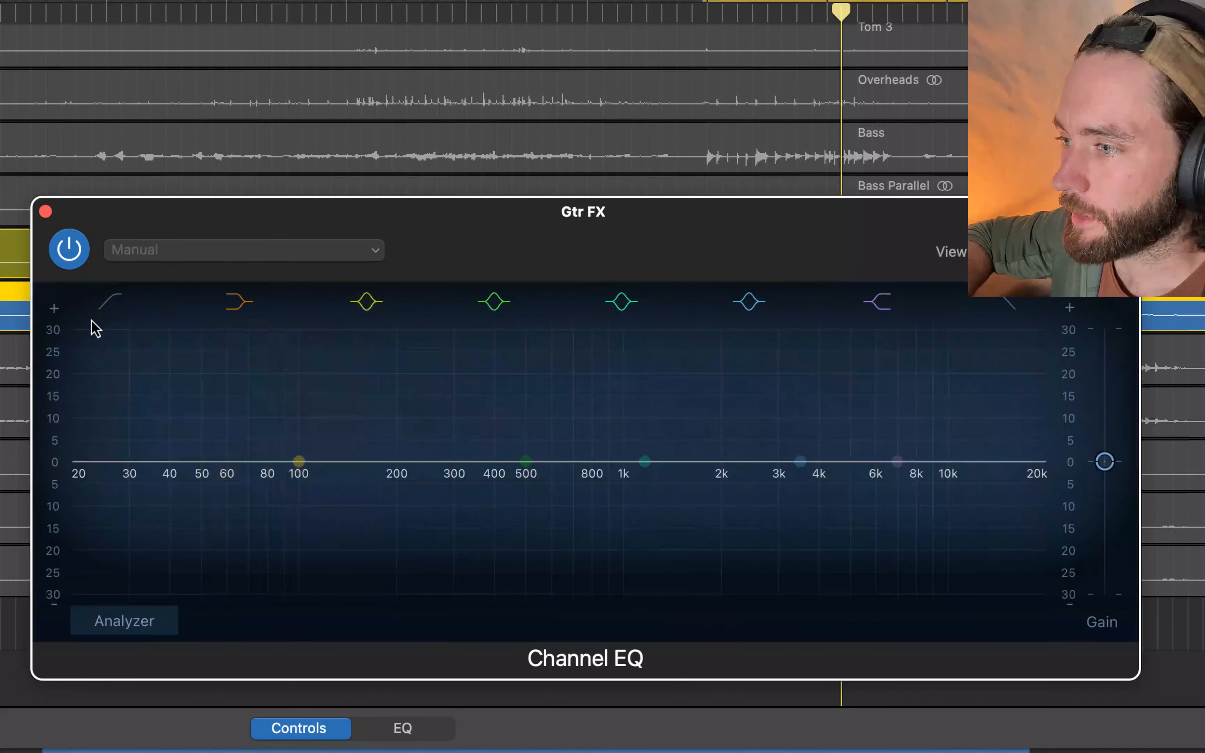
left_click(114, 310)
left_click_drag(75, 478, 383, 478)
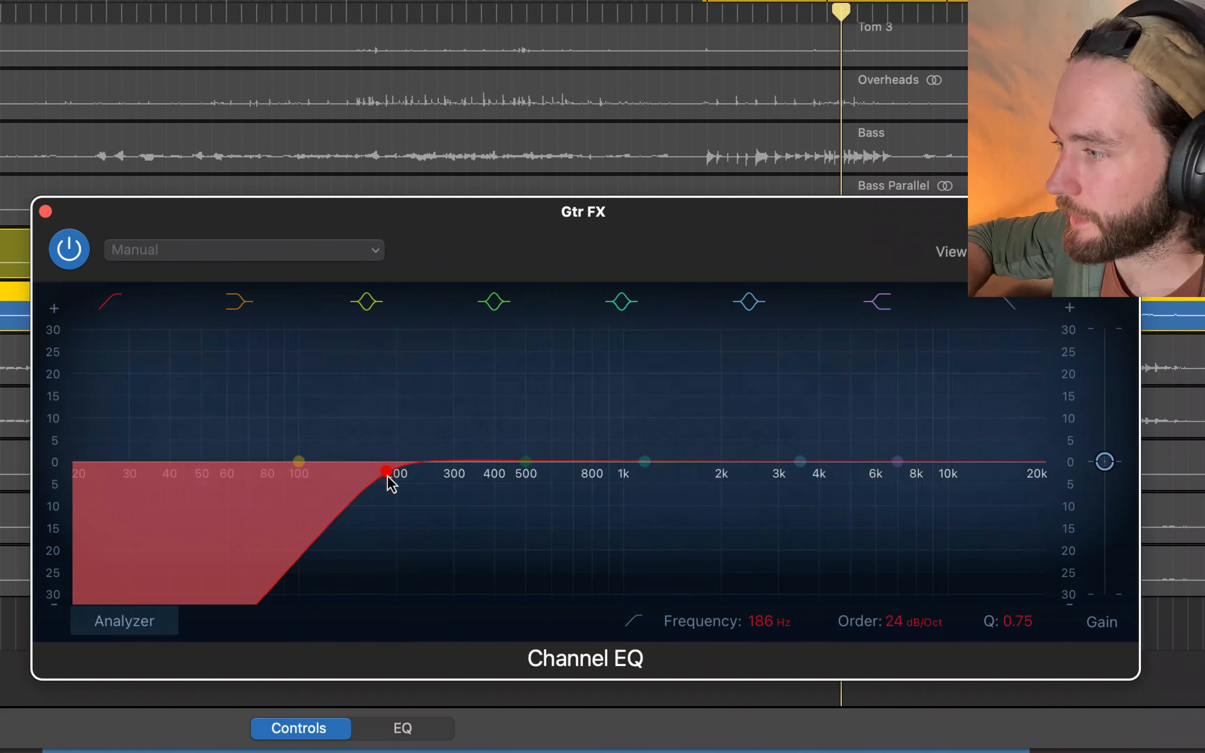
Sweep the upper-mid EQ band to about 1.5 kHz, widen its Q to 0.88 and cut it by about 5 dB.
left_click_drag(645, 463, 685, 374)
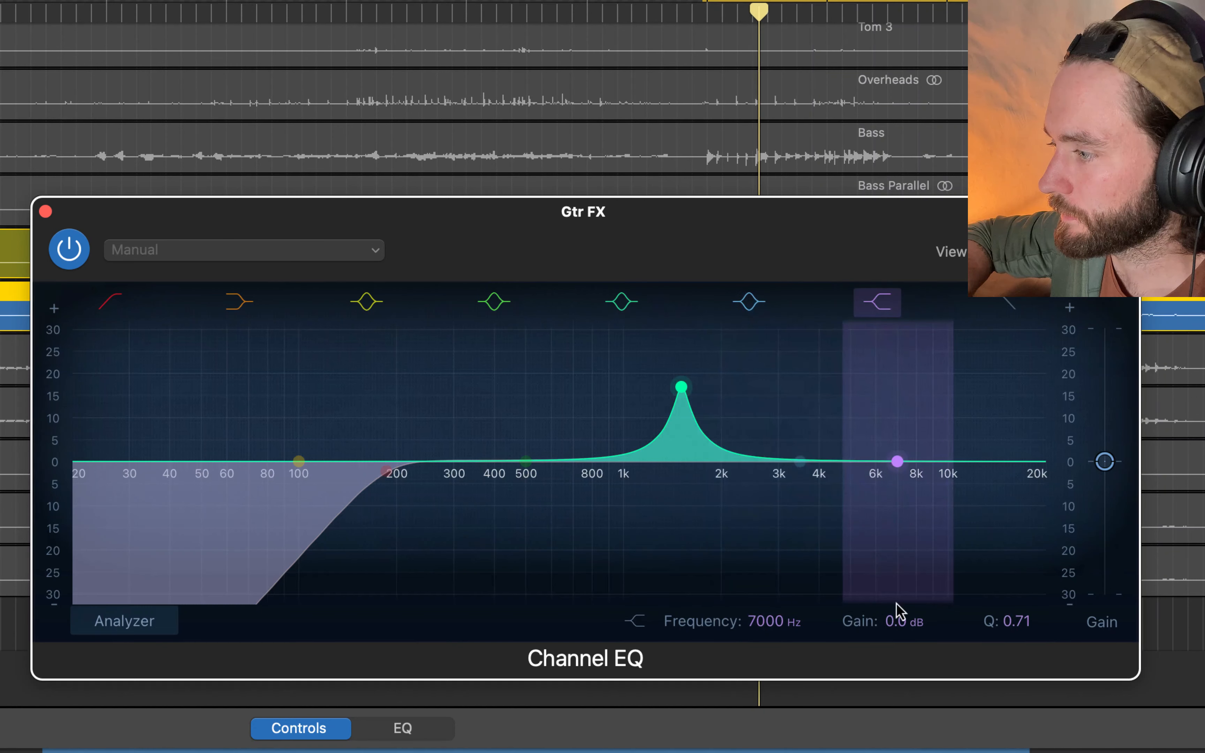
scroll(684, 396, "down", 10)
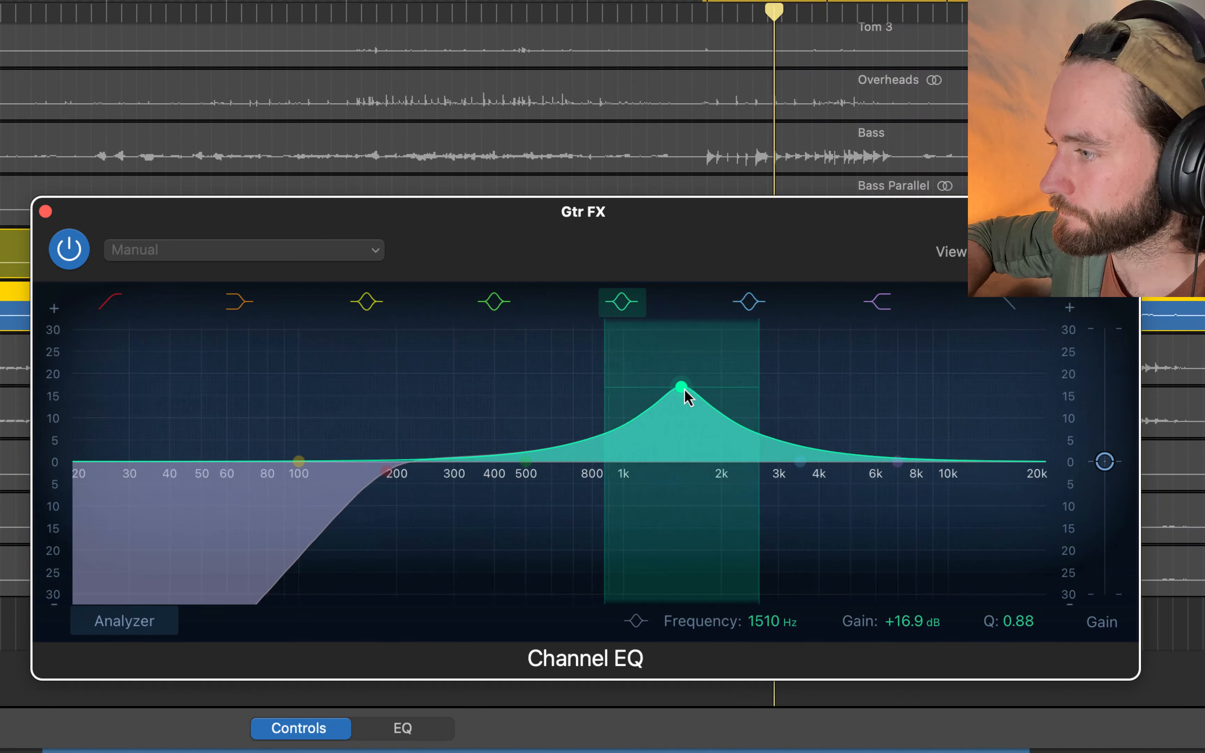
left_click_drag(683, 395, 690, 510)
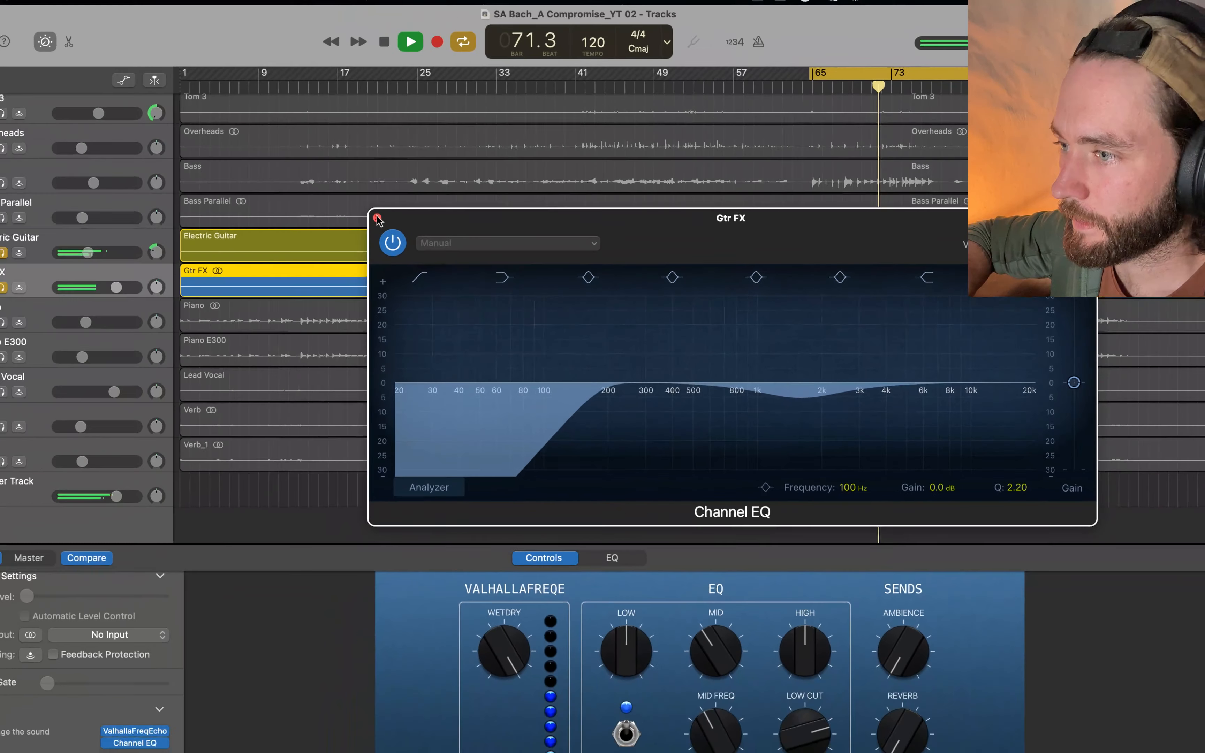
left_click(45, 211)
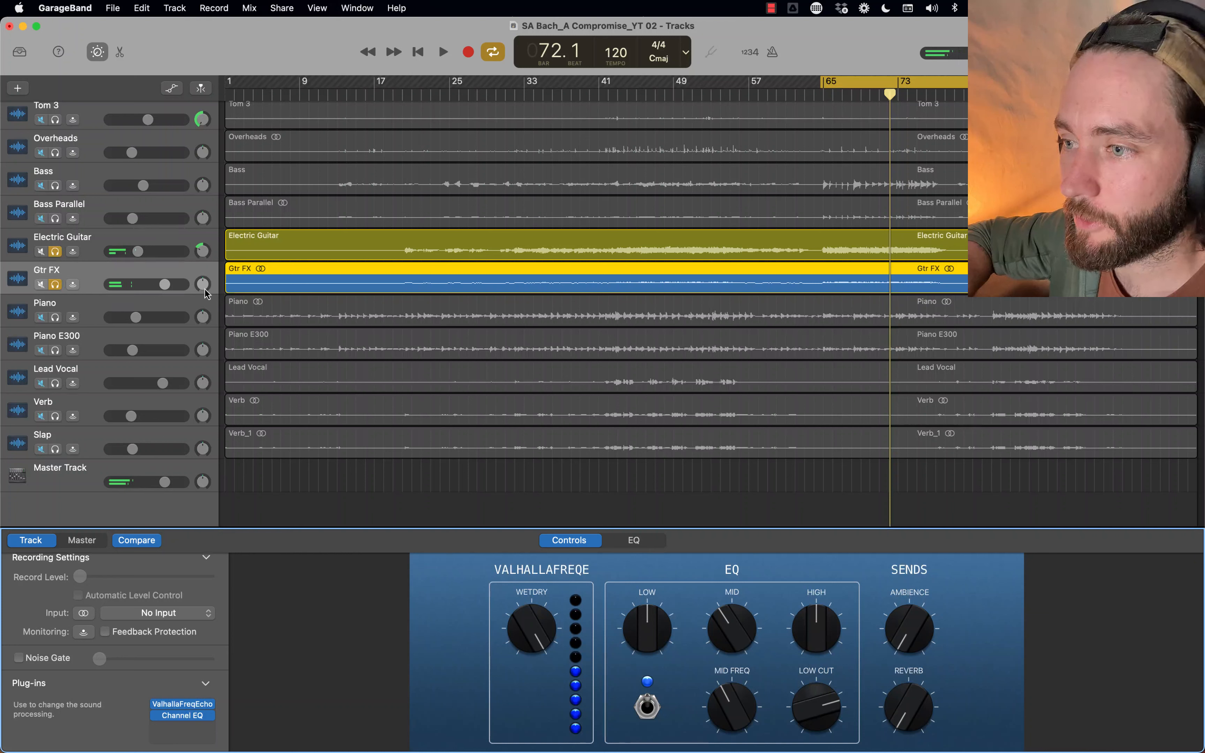
Pan the Gtr FX track to +24, opposite the Electric Guitar, and play back both soloed tracks.
left_click_drag(205, 289, 204, 280)
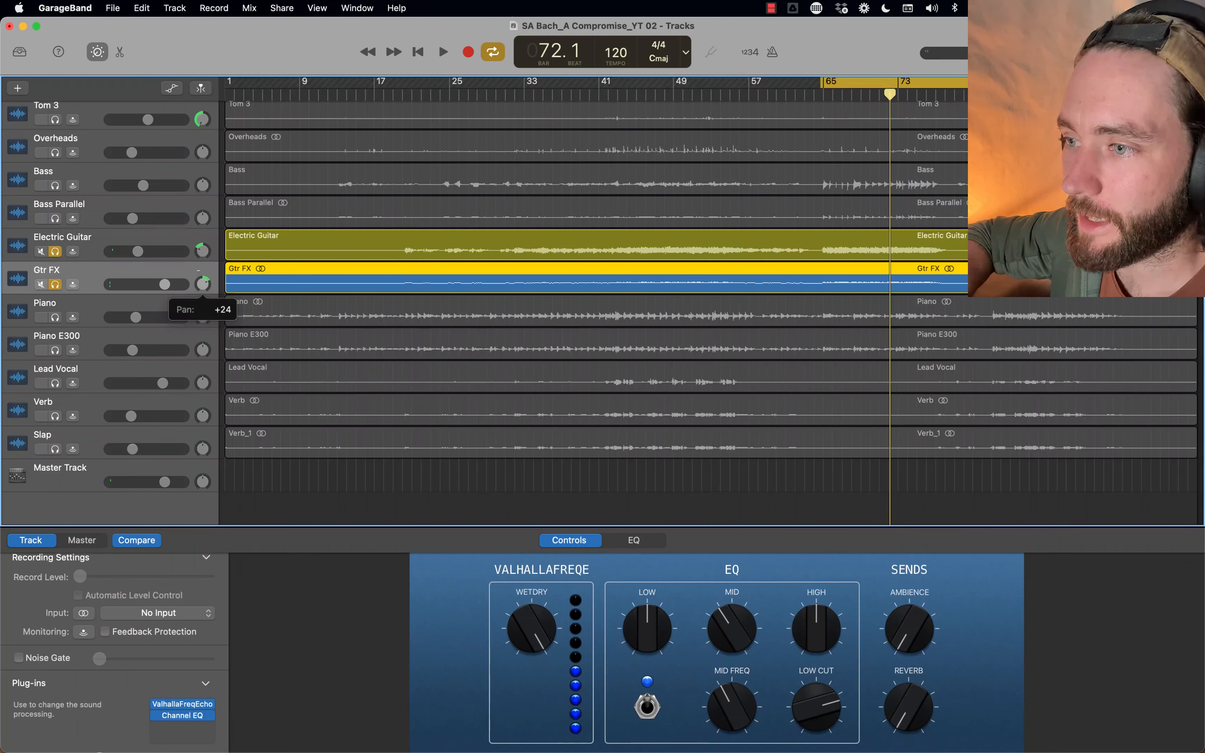
left_click_drag(202, 252, 202, 254)
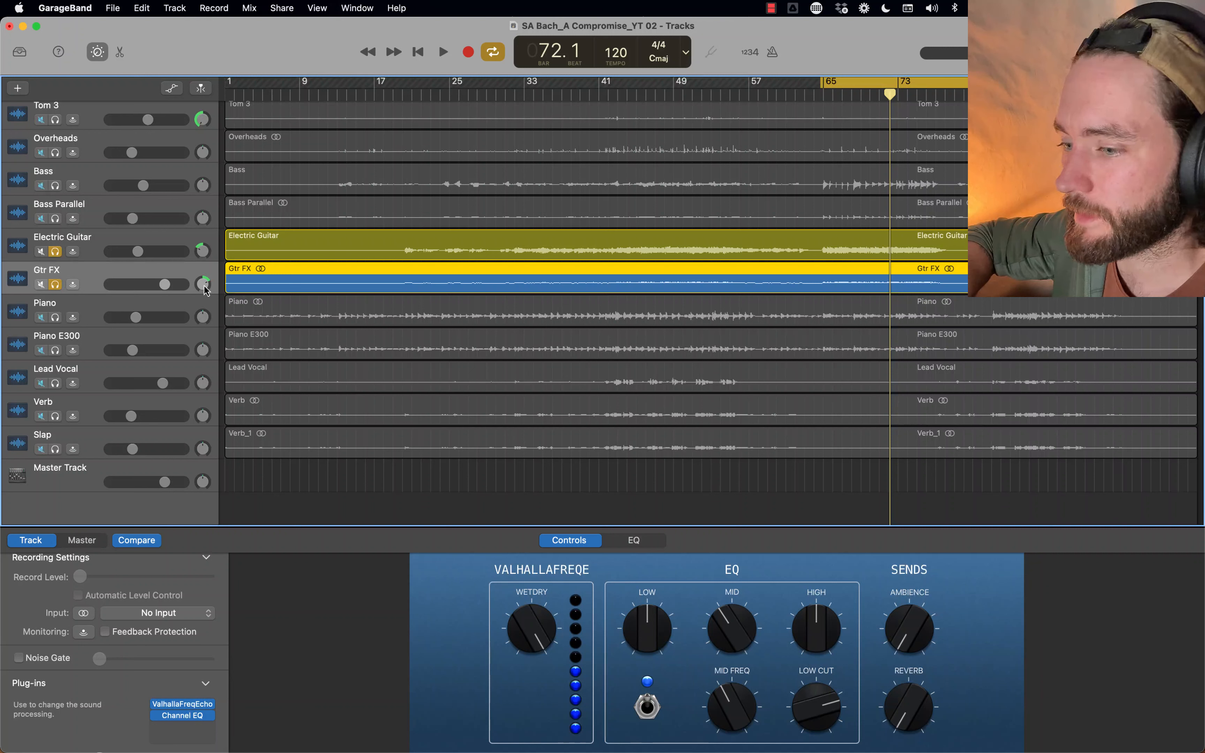
key("space")
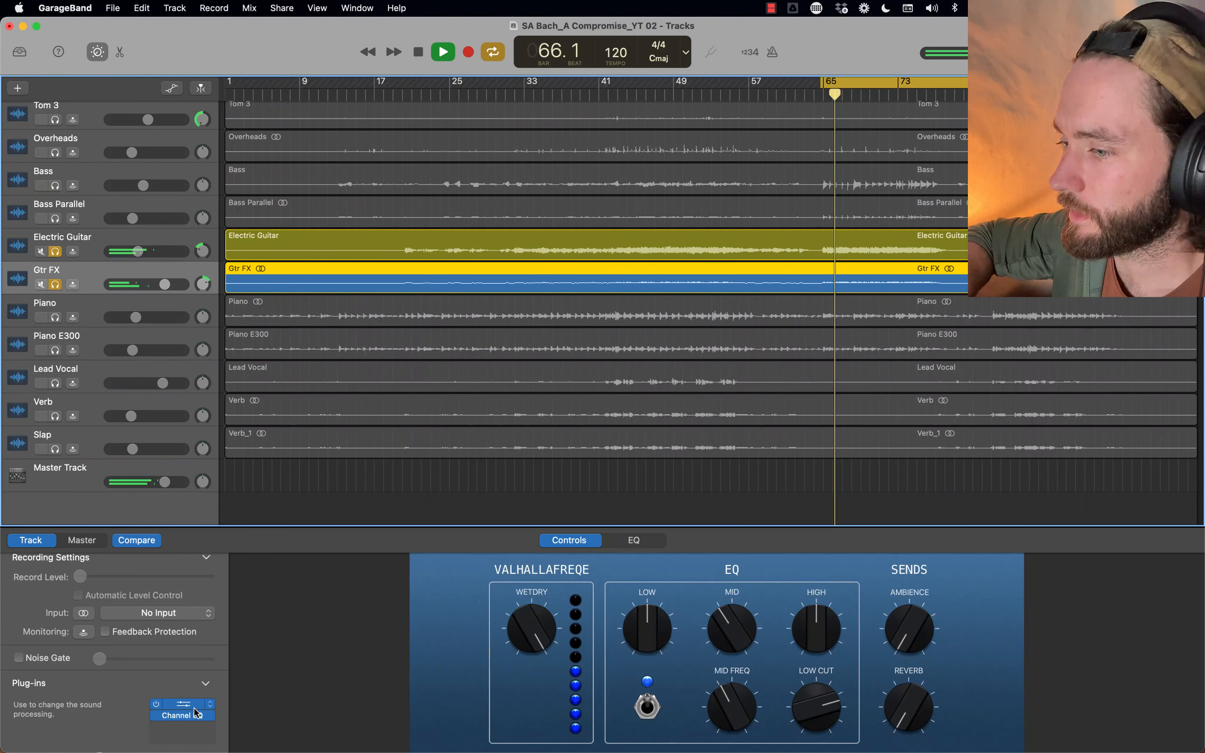
key("space")
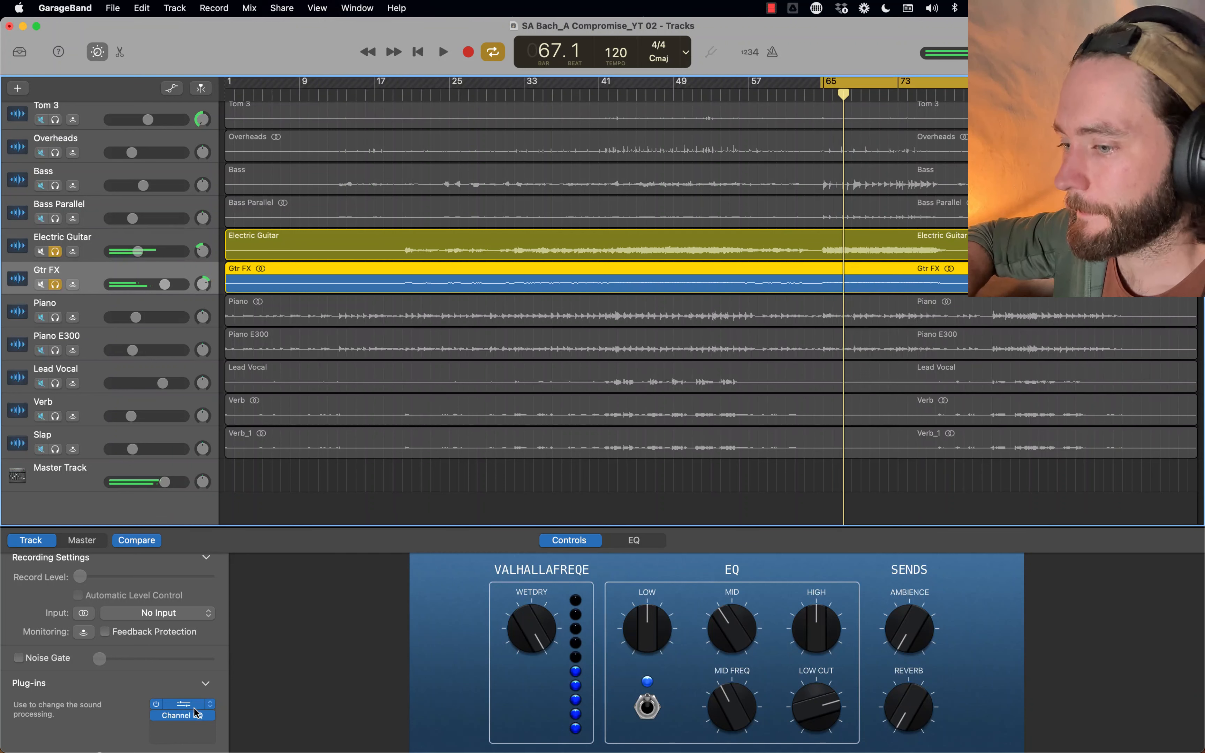
Add the Space Designer reverb after the Channel EQ on the Gtr FX track.
left_click(209, 728)
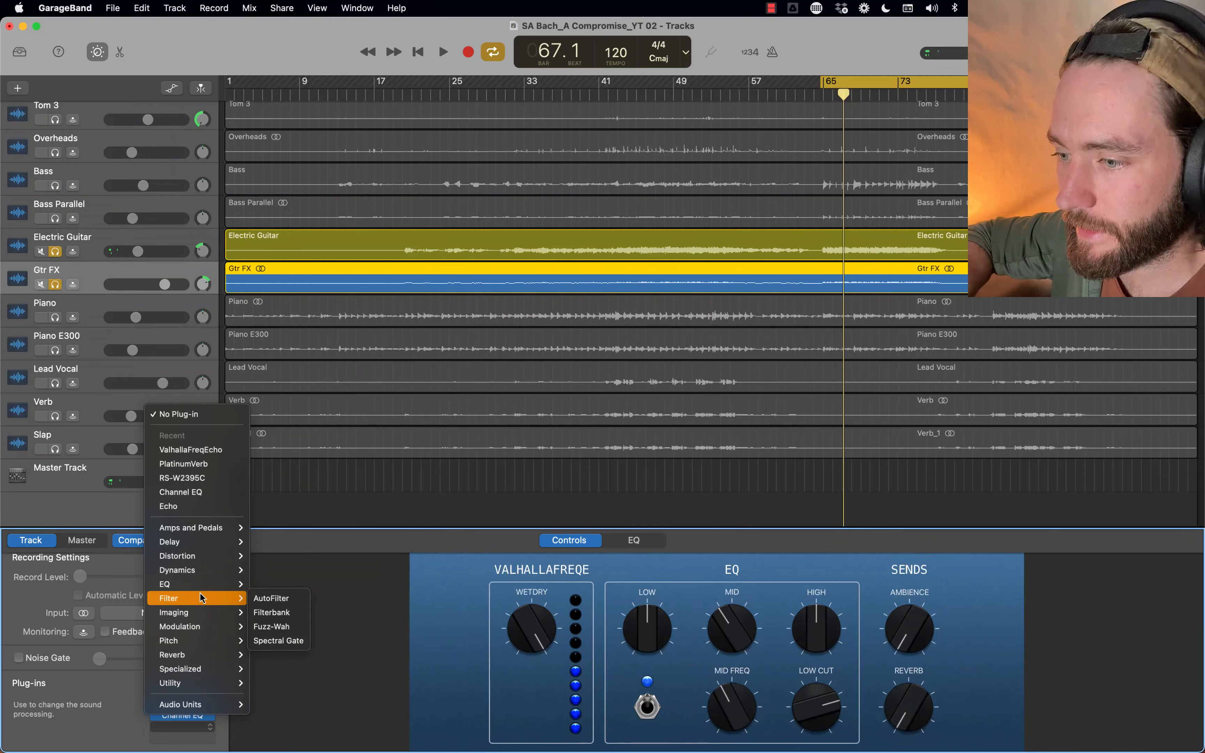
mouse_move(200, 578)
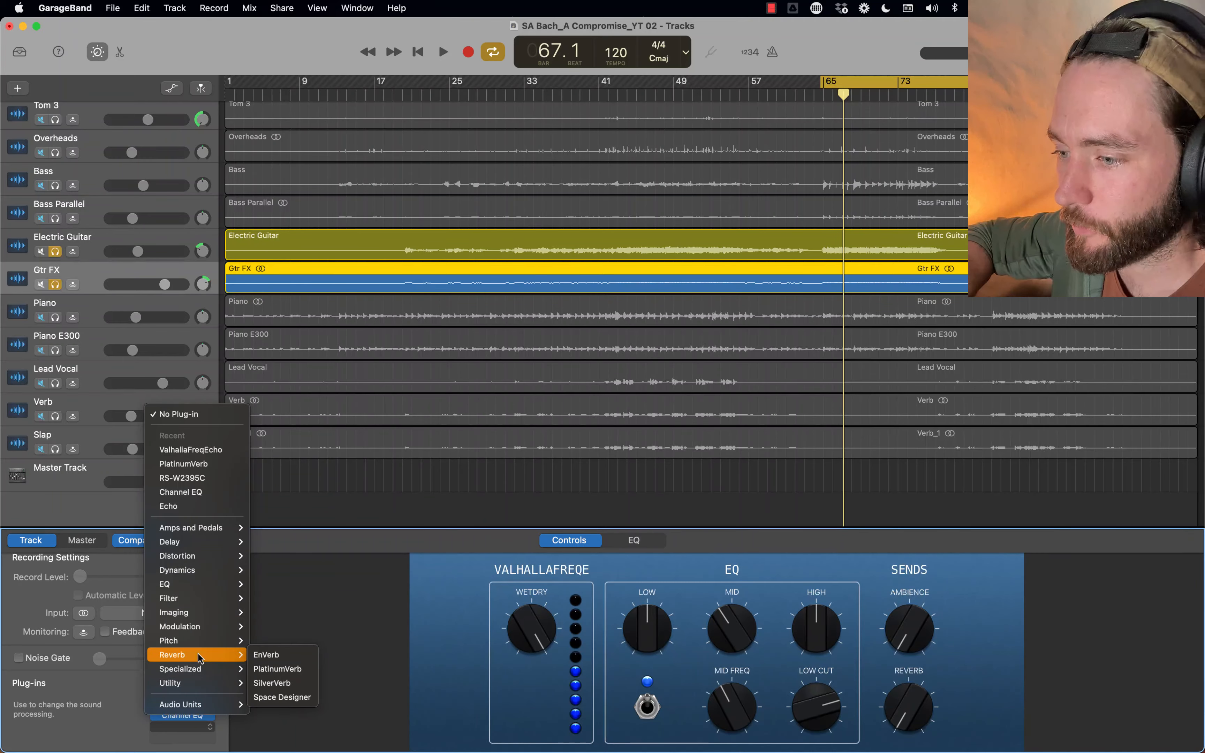
left_click(282, 697)
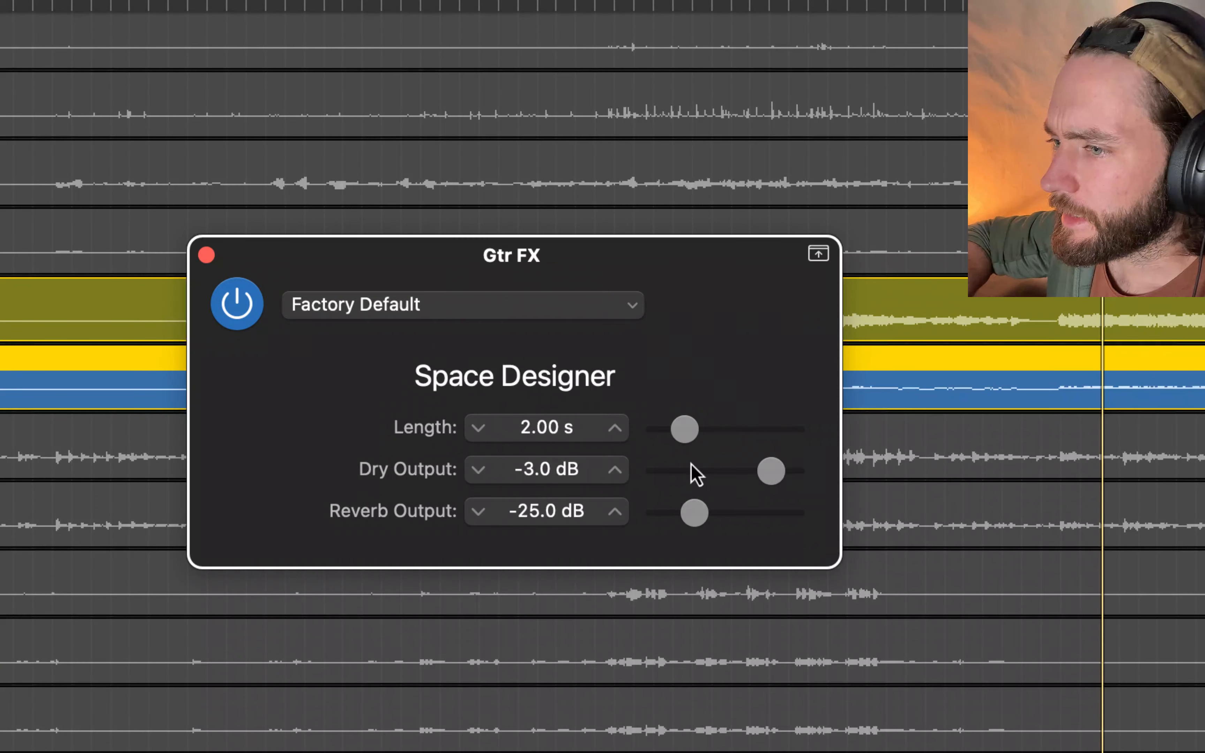
Solo only Gtr FX and set Space Designer's Dry Output to -4.6 dB and Reverb Output to -18 dB.
left_click(6, 377)
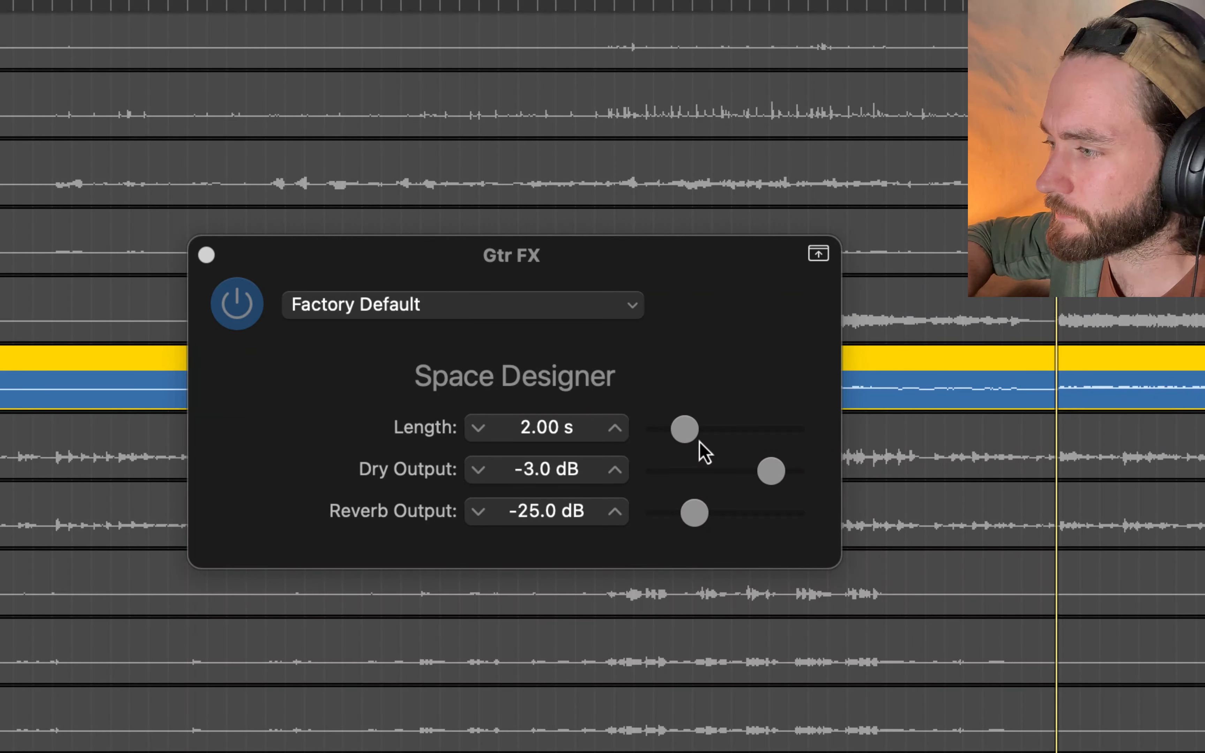
left_click_drag(774, 477, 716, 523)
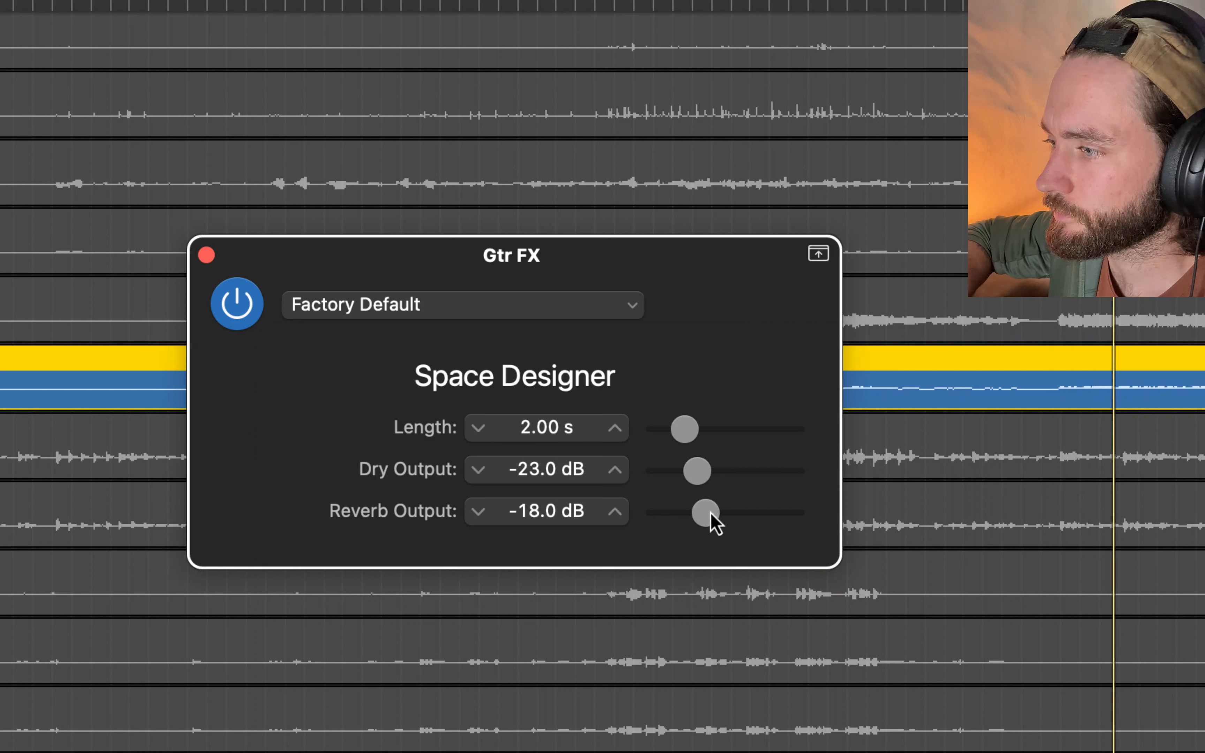
left_click_drag(693, 461, 765, 471)
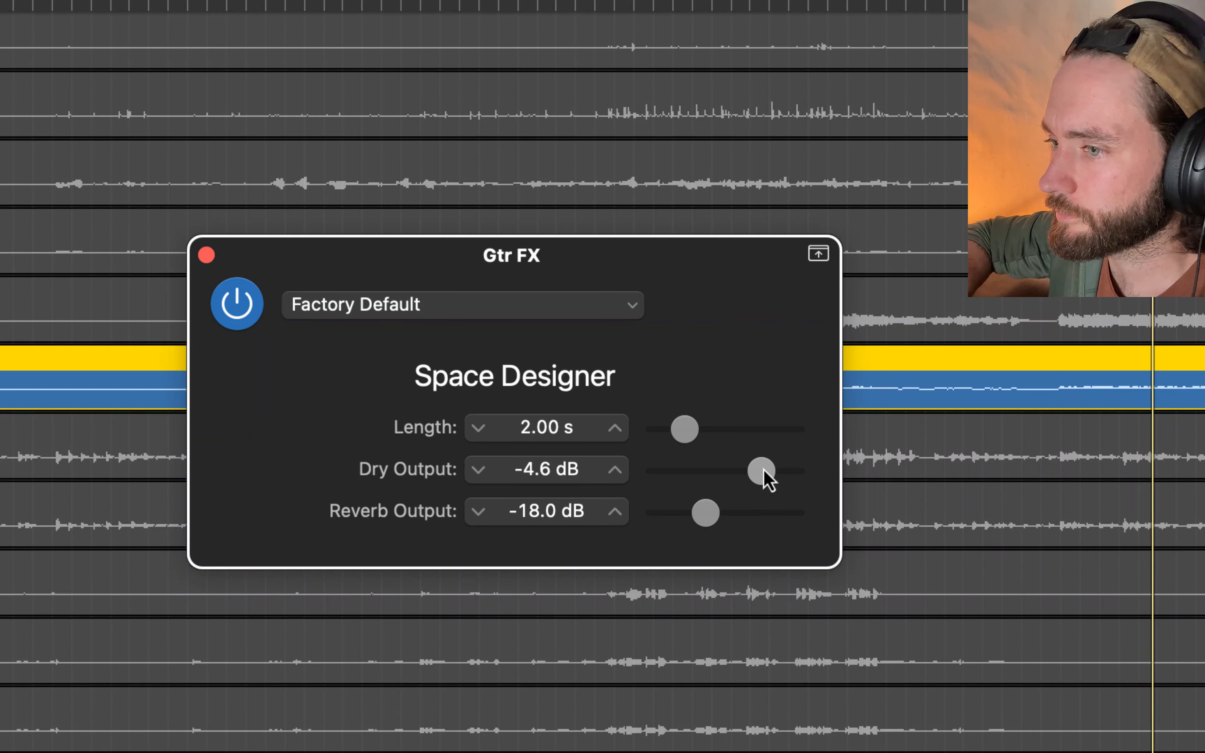
Solo the Electric Guitar again, fine-tune the Dry Output to -4.2 dB, and clear both solos to hear the full mix.
left_click(92, 309)
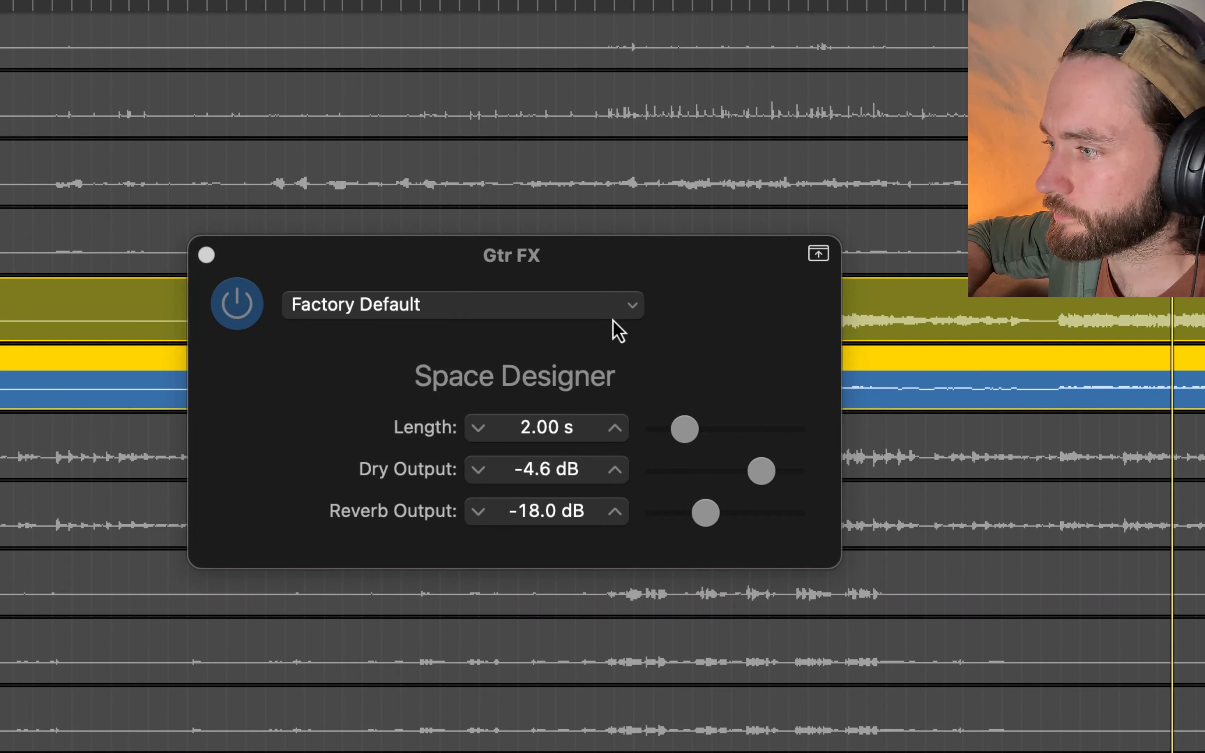
left_click_drag(763, 471, 764, 474)
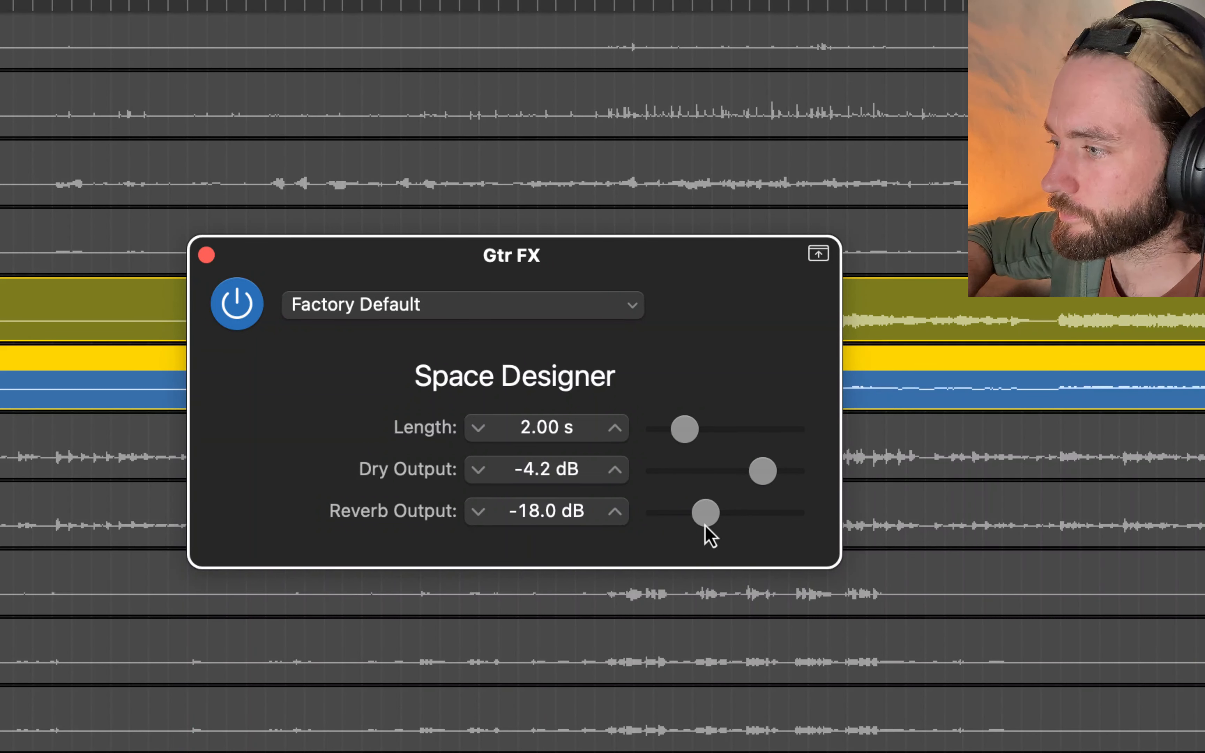
left_click(1, 309)
left_click(1, 377)
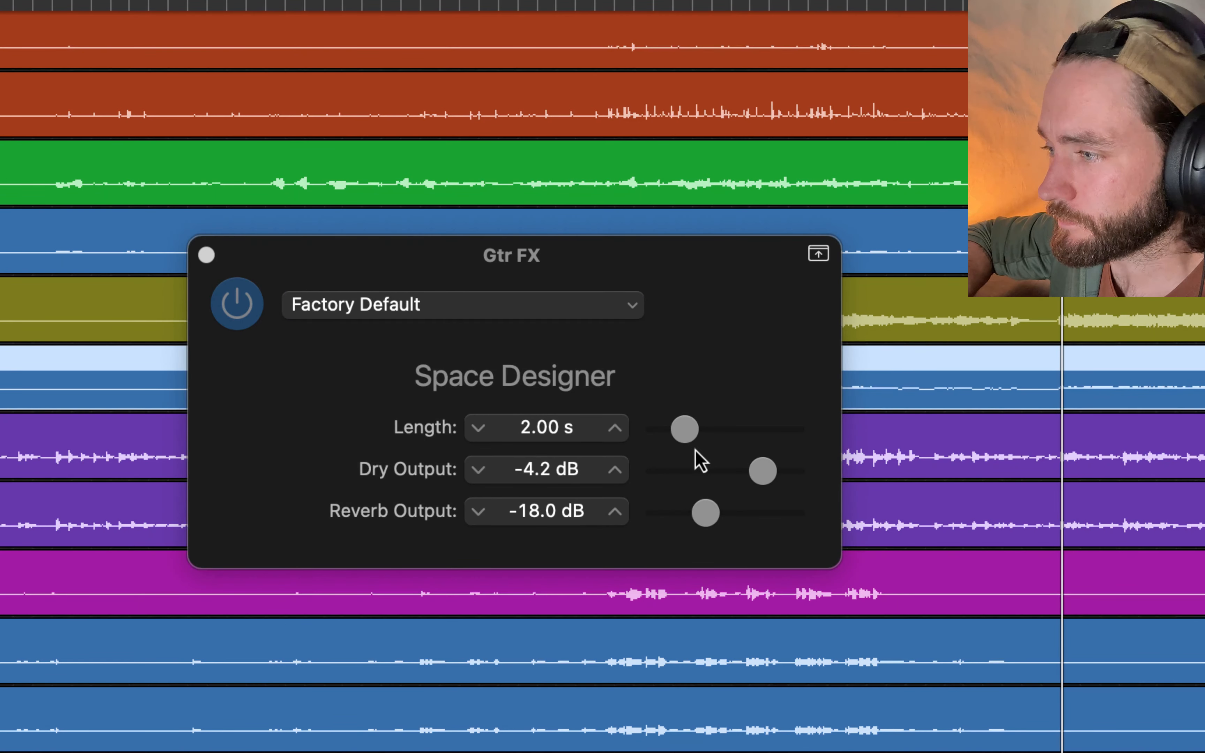
Set Space Designer's Length to 1.10 s, Dry Output to -7.4 dB and Reverb Output to -11.5 dB on the Gtr FX track.
left_click(768, 477)
left_click_drag(773, 484, 769, 479)
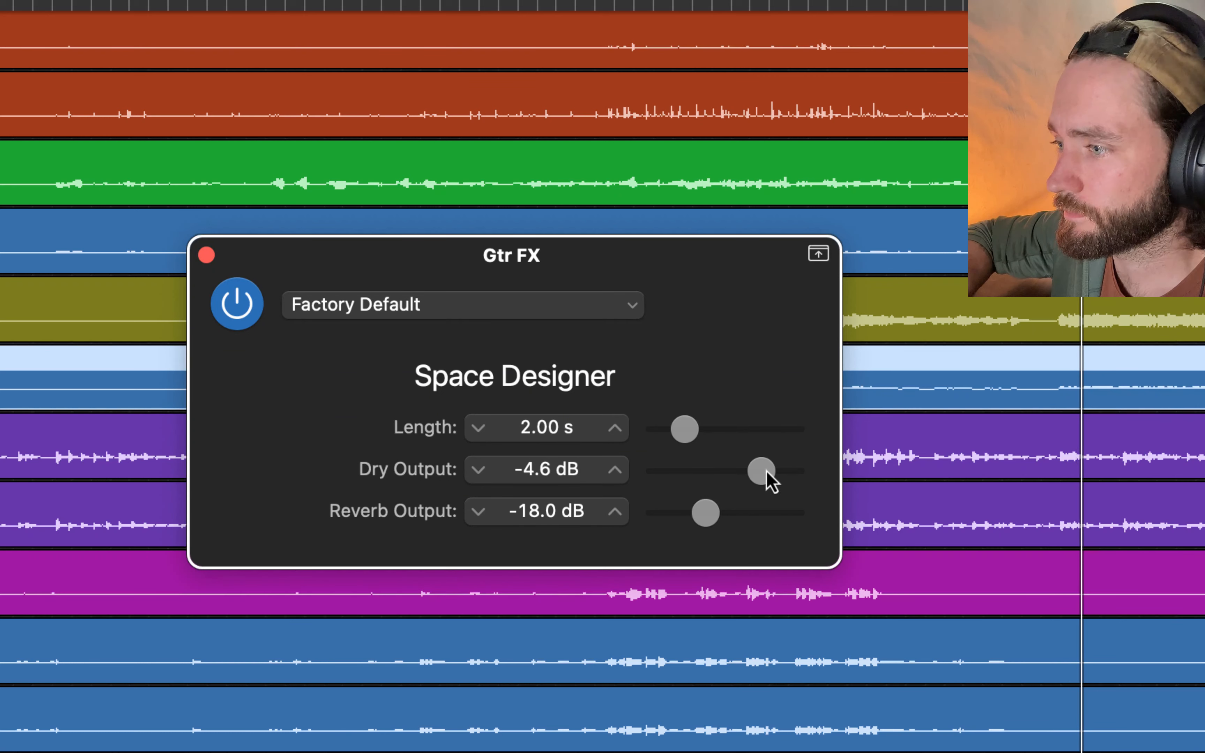
left_click_drag(707, 523, 716, 521)
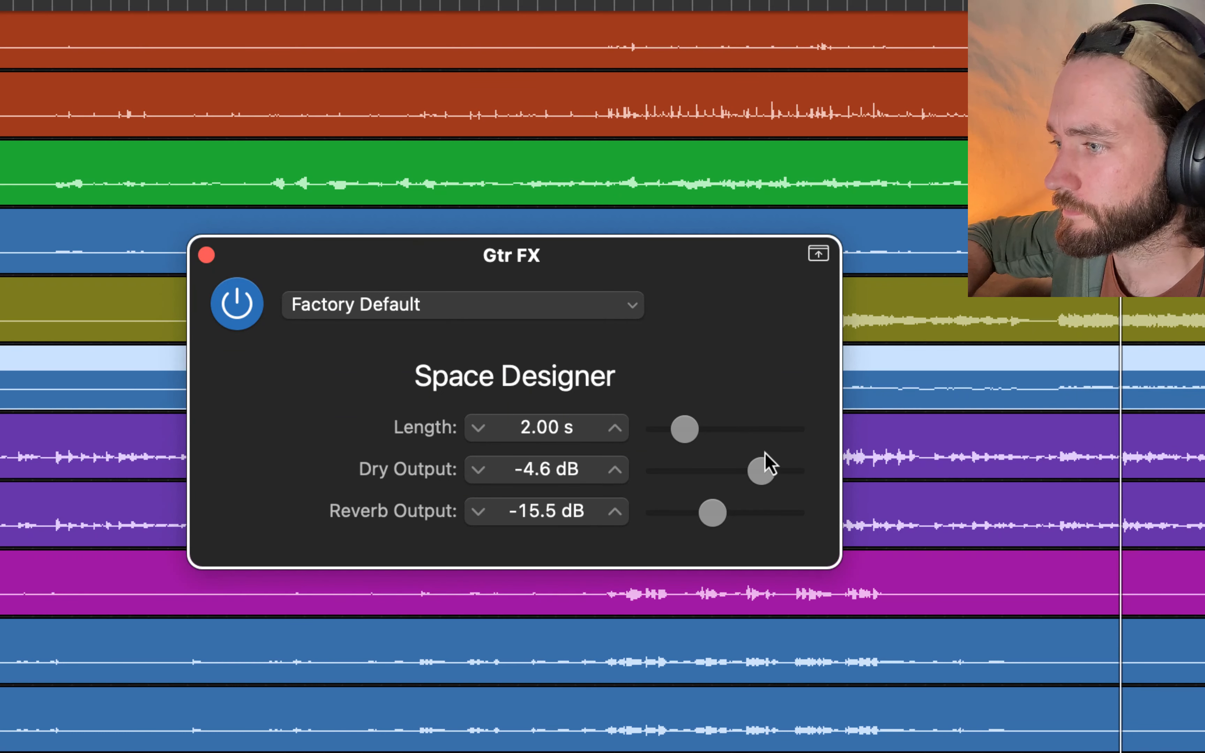
left_click_drag(764, 460, 687, 439)
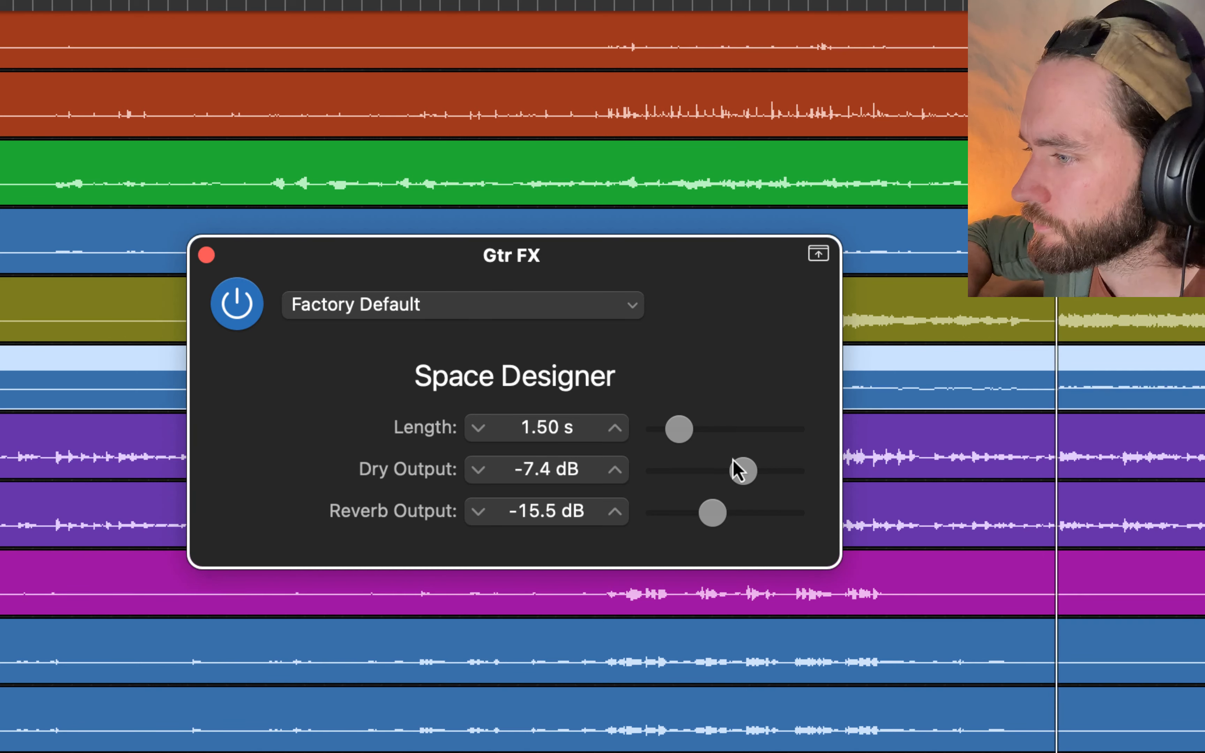
left_click_drag(689, 444, 680, 436)
mouse_move(744, 483)
left_mouse_down()
mouse_move(729, 476)
mouse_move(732, 520)
mouse_move(726, 479)
mouse_move(749, 481)
left_mouse_up()
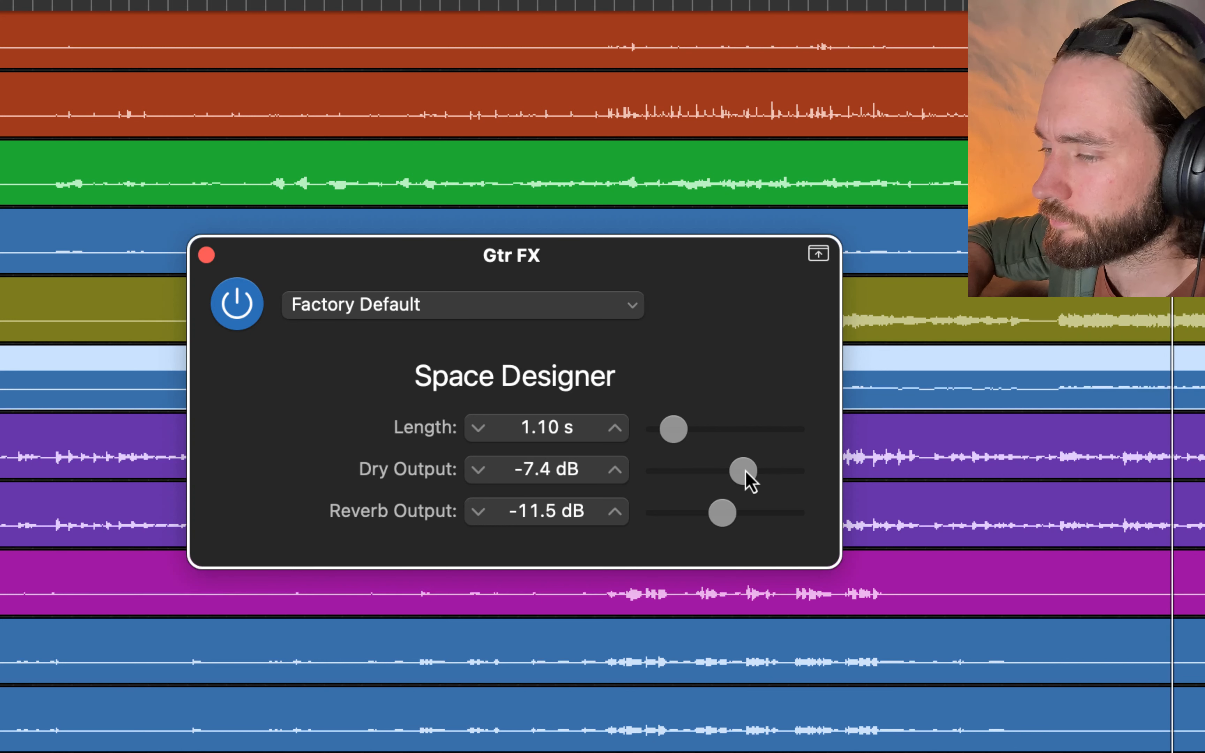
Close the plug-in window, pull the Gtr FX volume down to -∞ dB for comparison, and bring it back up by ear.
left_click(10, 750)
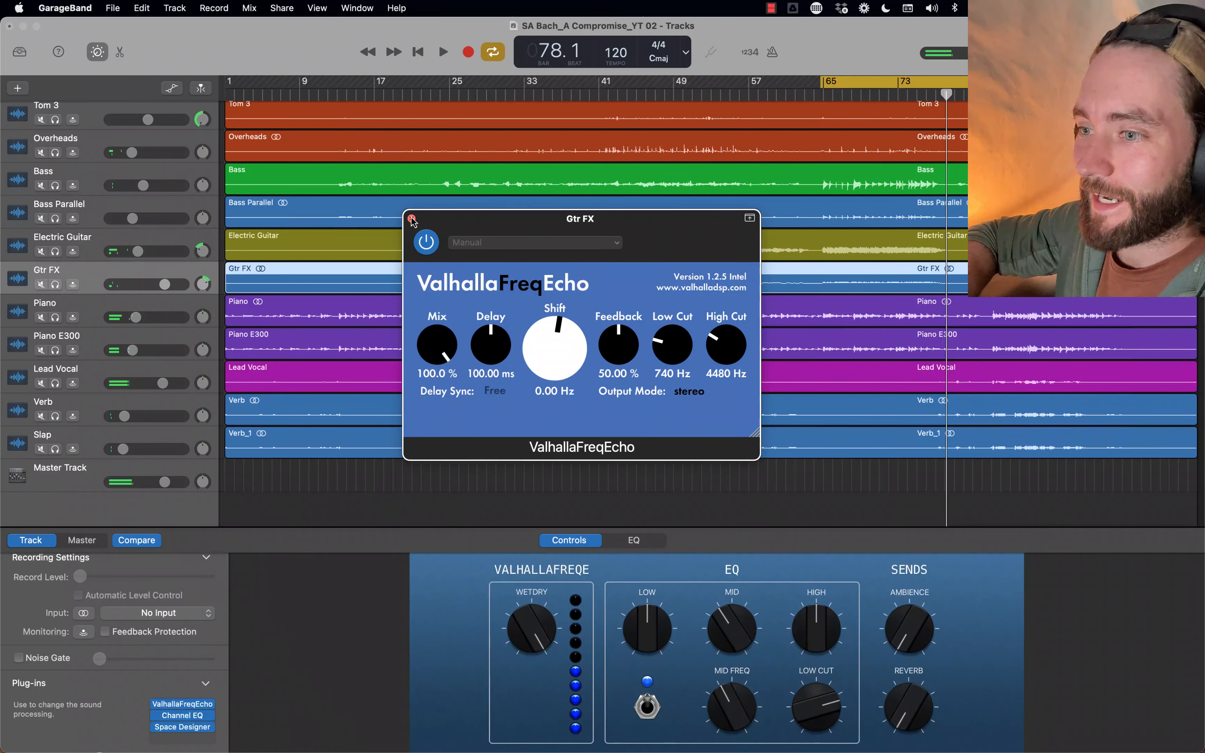
left_click(412, 219)
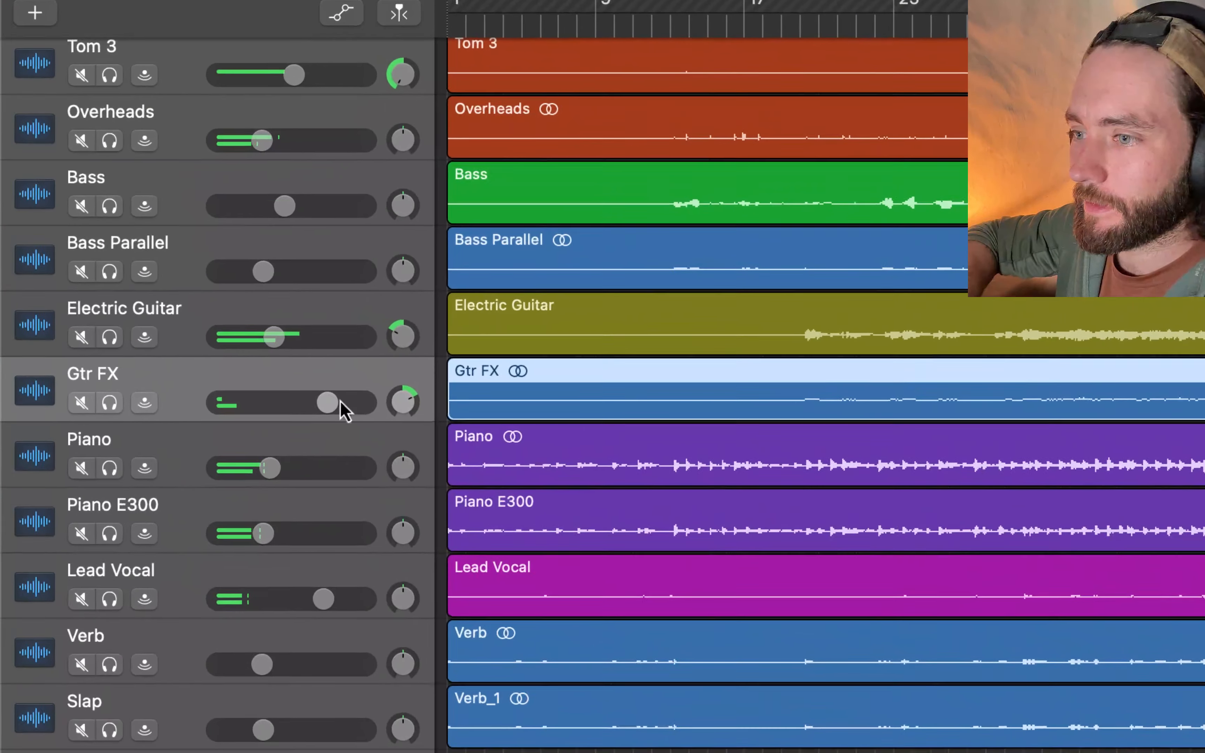
left_click(164, 285)
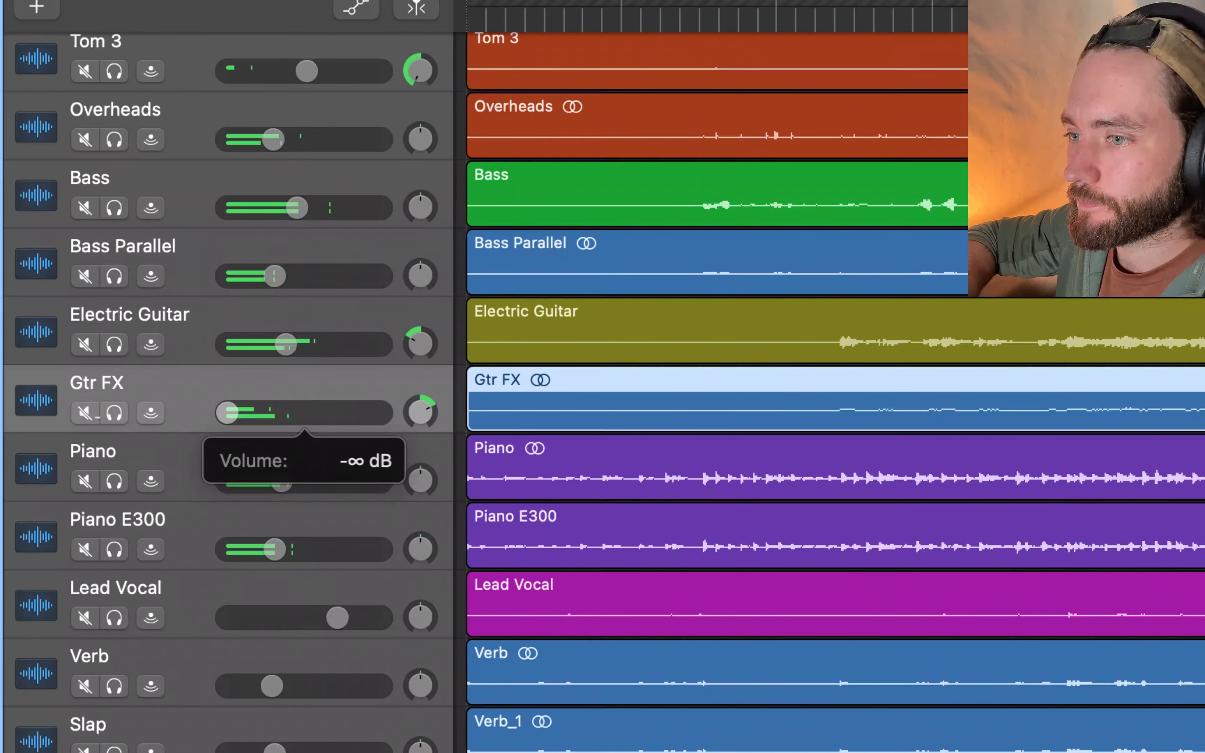
left_click_drag(277, 413, 289, 413)
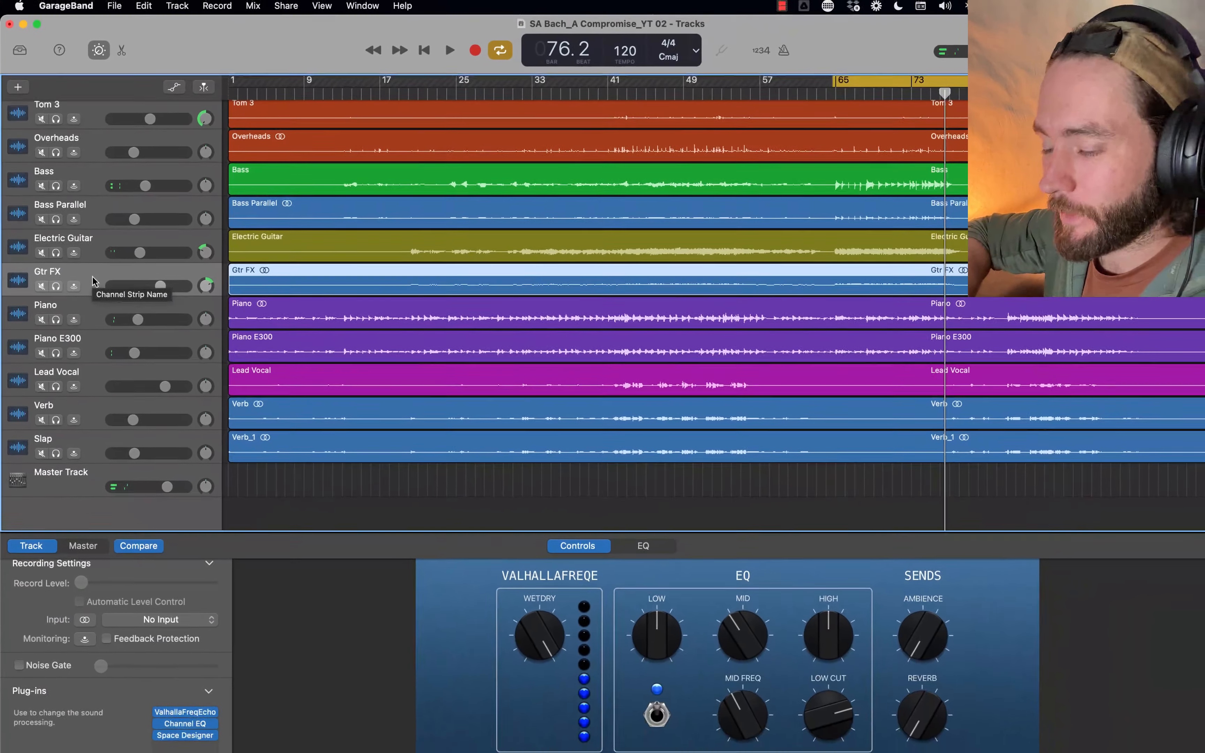
Show track automation and add two volume points close together on the Gtr FX track just before bar 65.
key("a")
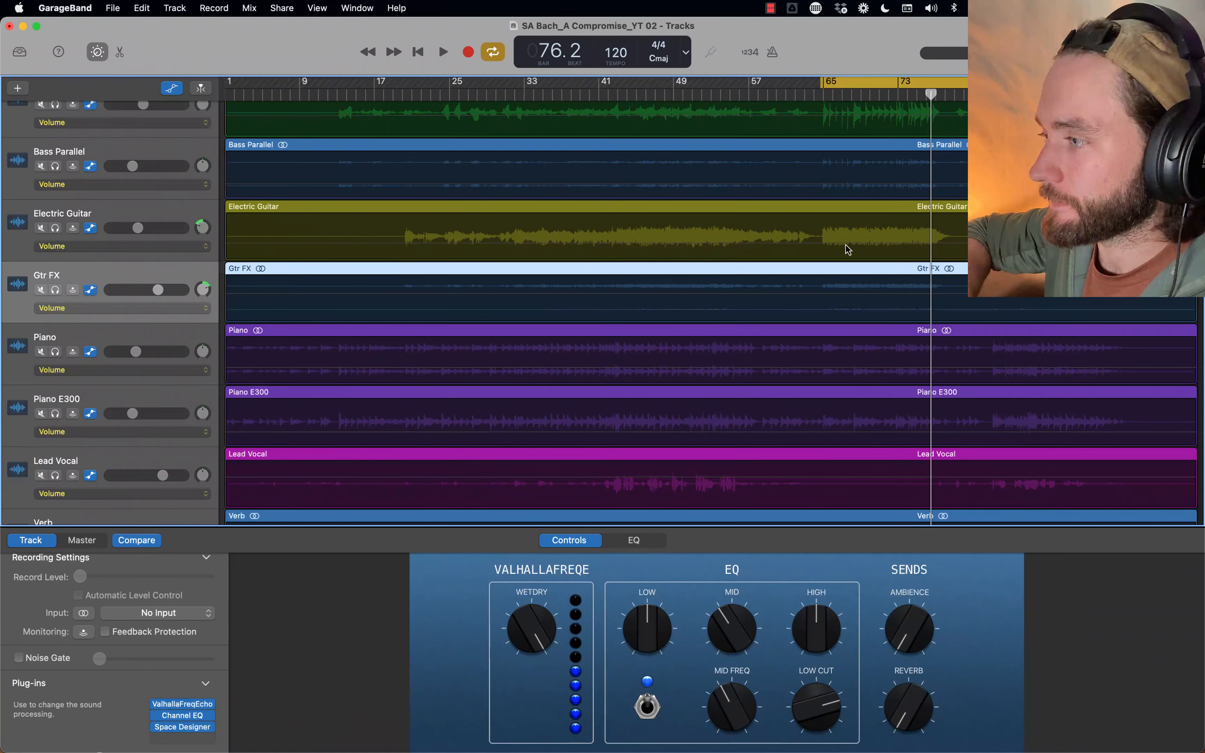
scroll(869, 237, "up", 5)
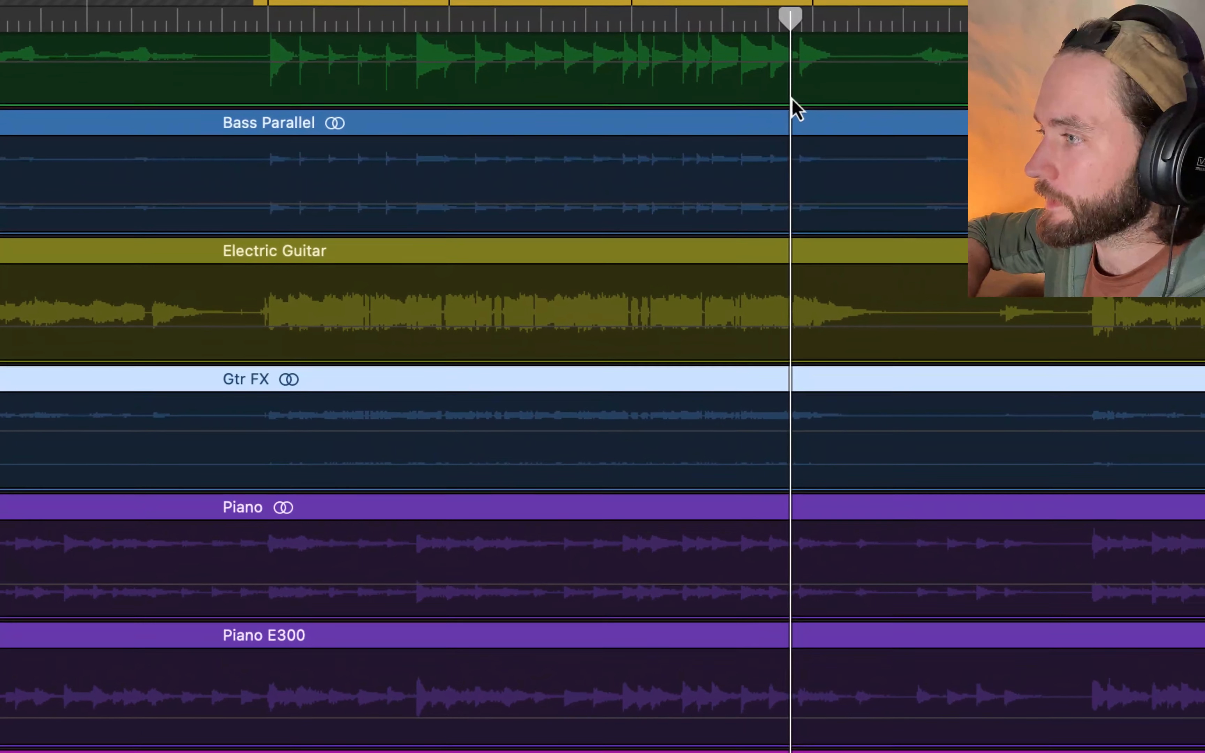
left_click(253, 434)
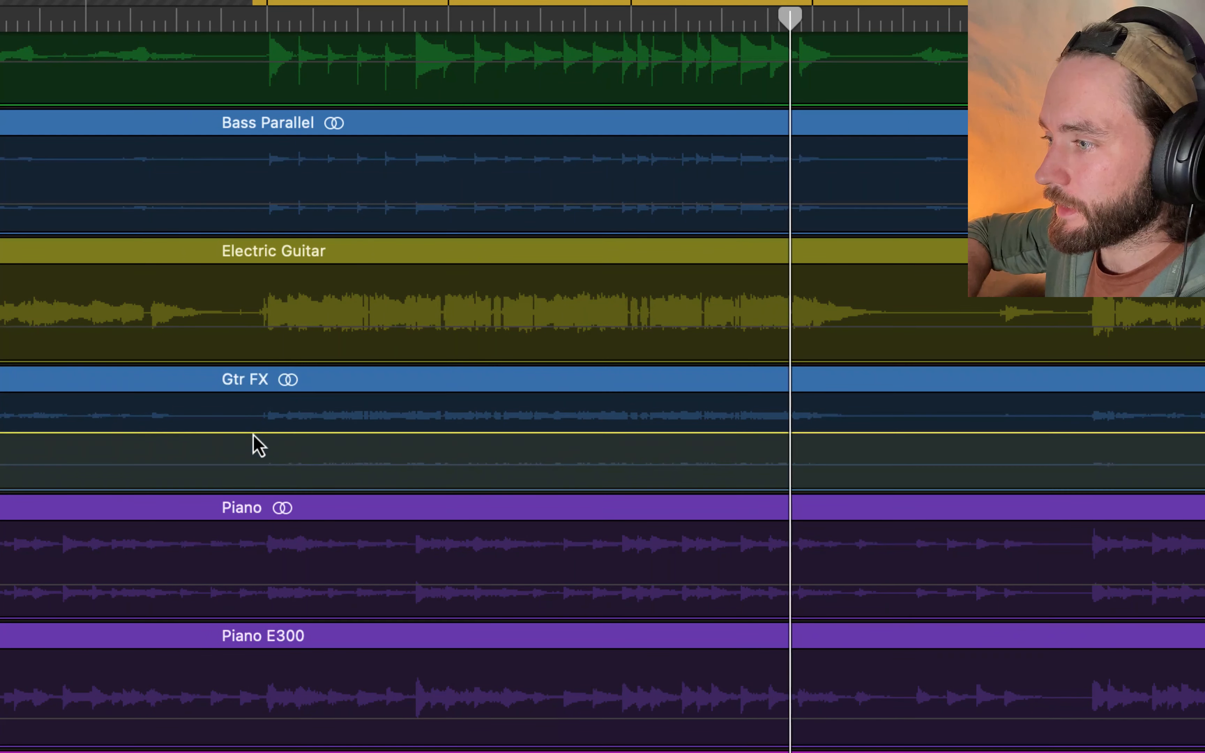
scroll(260, 434, "up", 5)
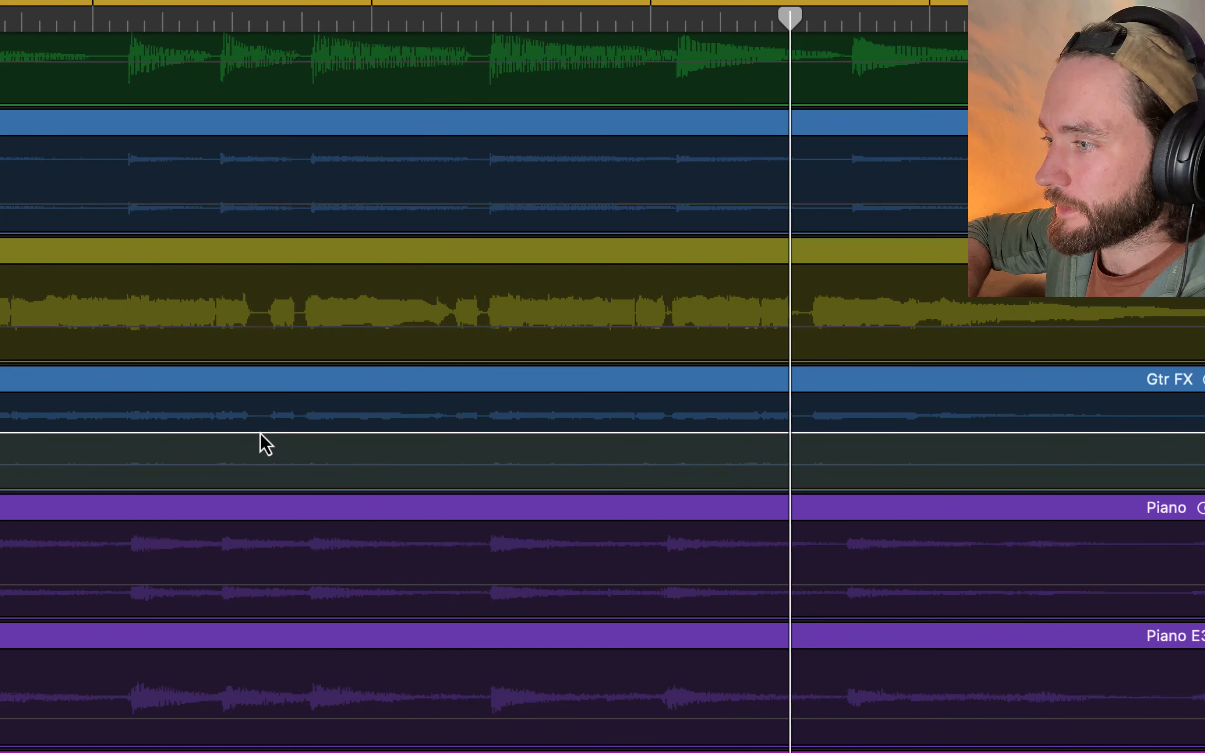
scroll(260, 434, "left", 15)
scroll(260, 433, "left", 5)
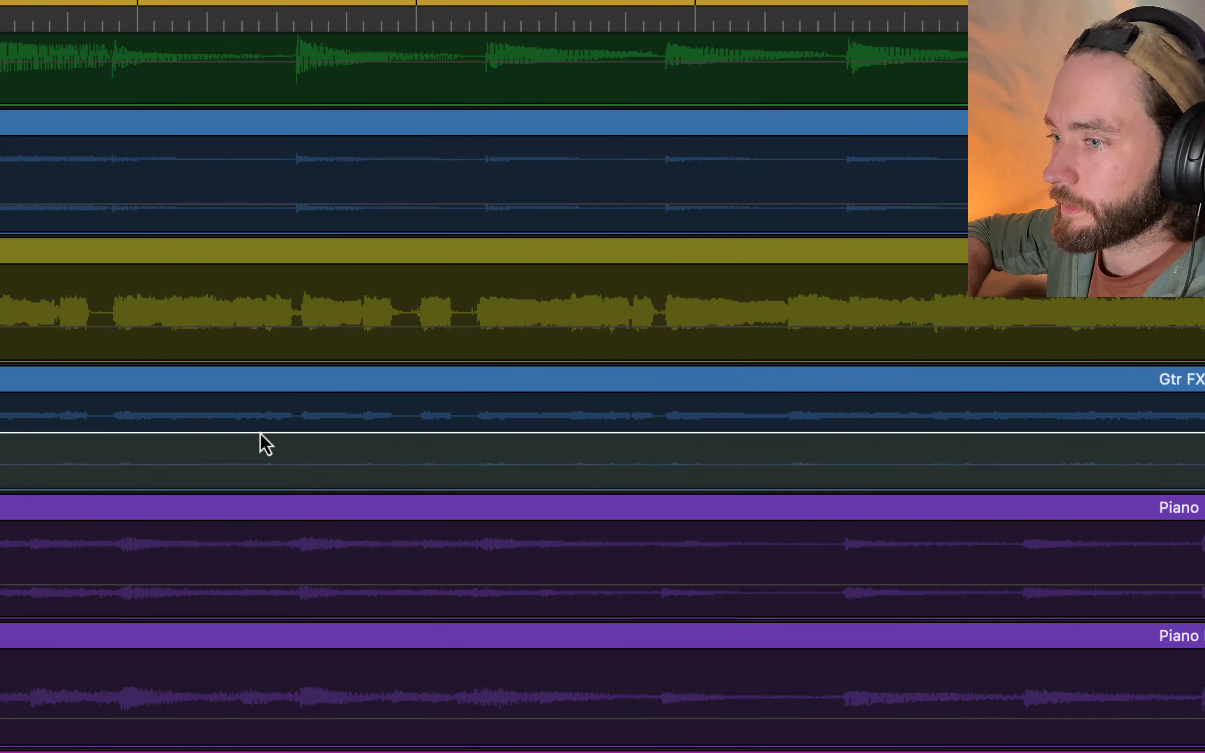
scroll(260, 434, "down", 5)
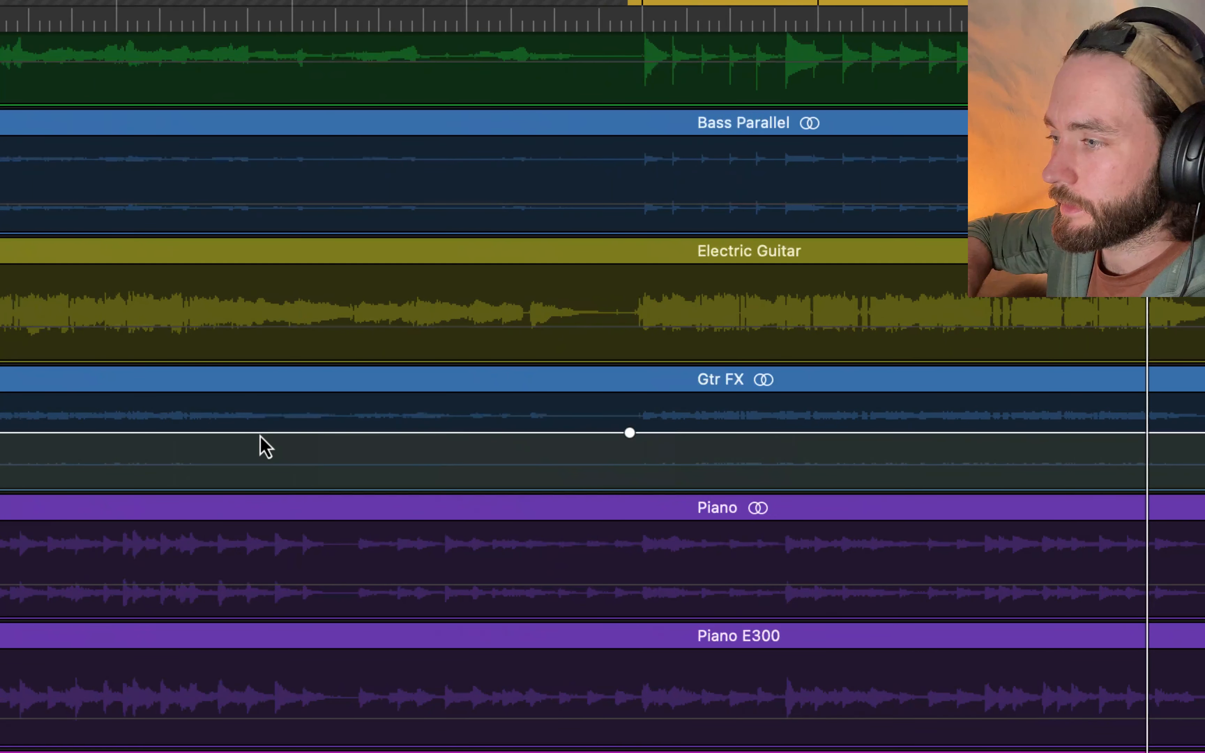
left_click(637, 433)
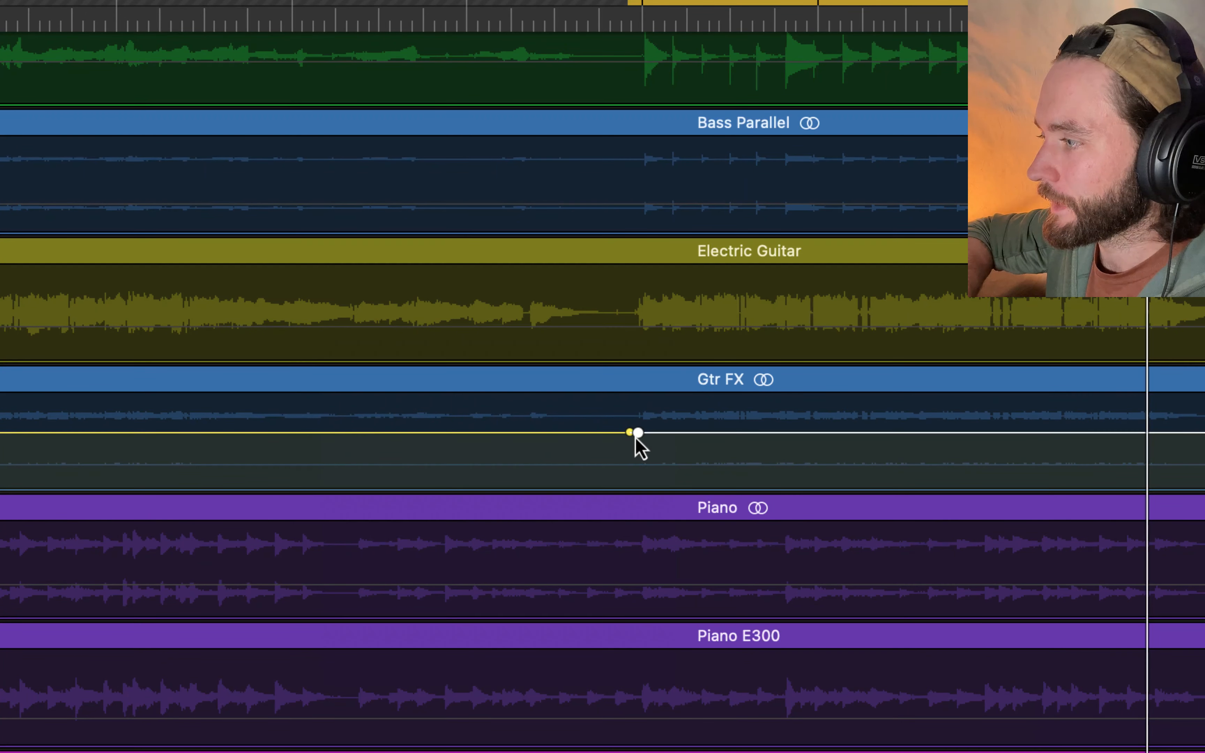
Try lowering the Gtr FX volume line on either side of the points before bar 65, undoing each change.
scroll(636, 439, "right", 5)
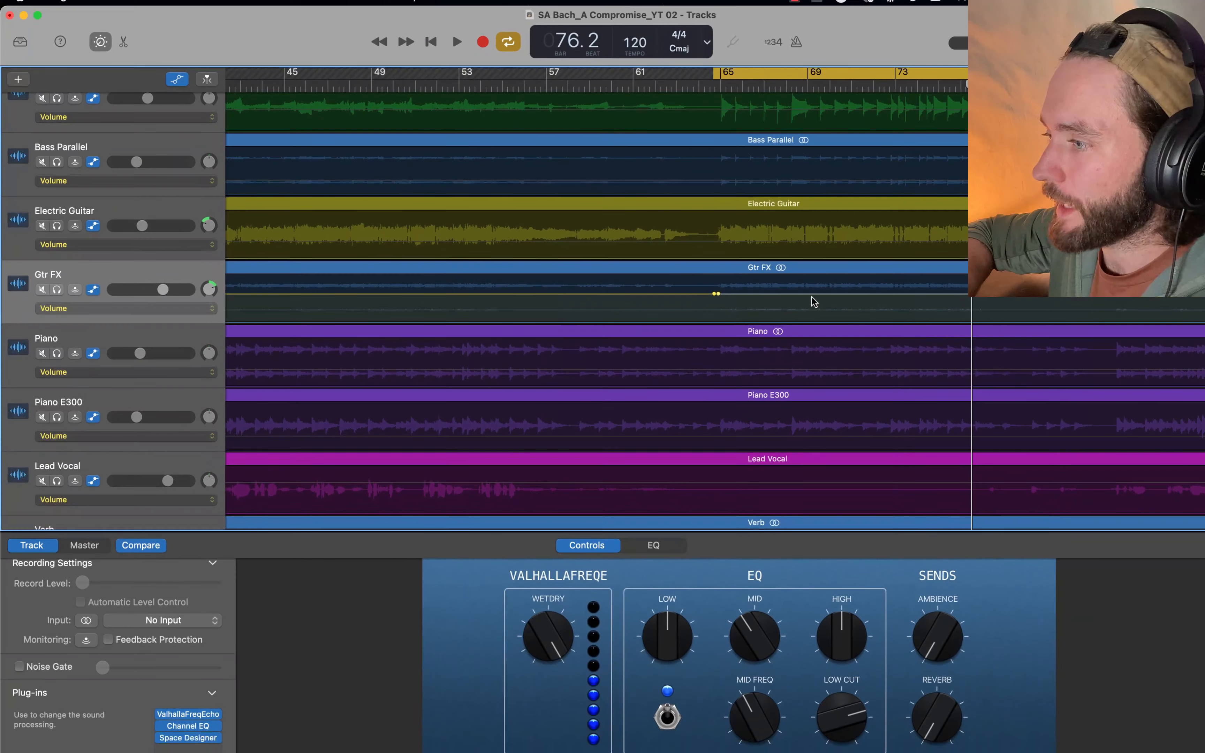
left_click_drag(817, 300, 876, 299)
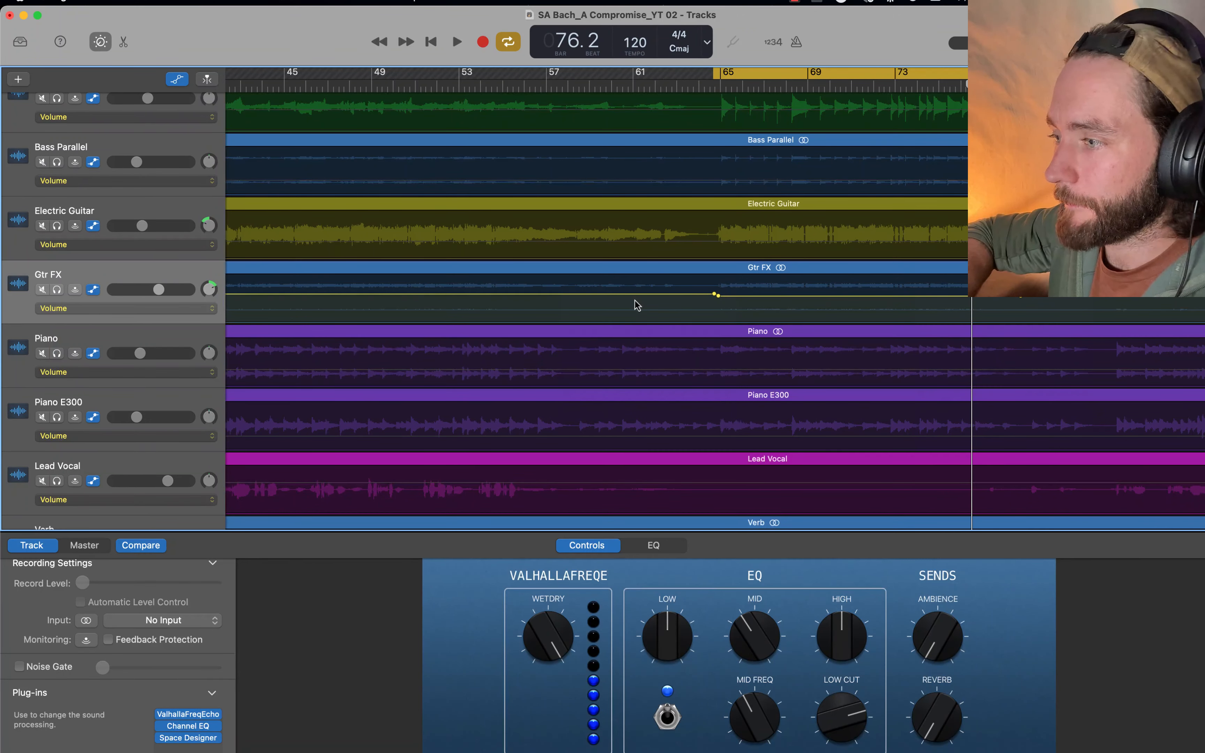
key("super+z")
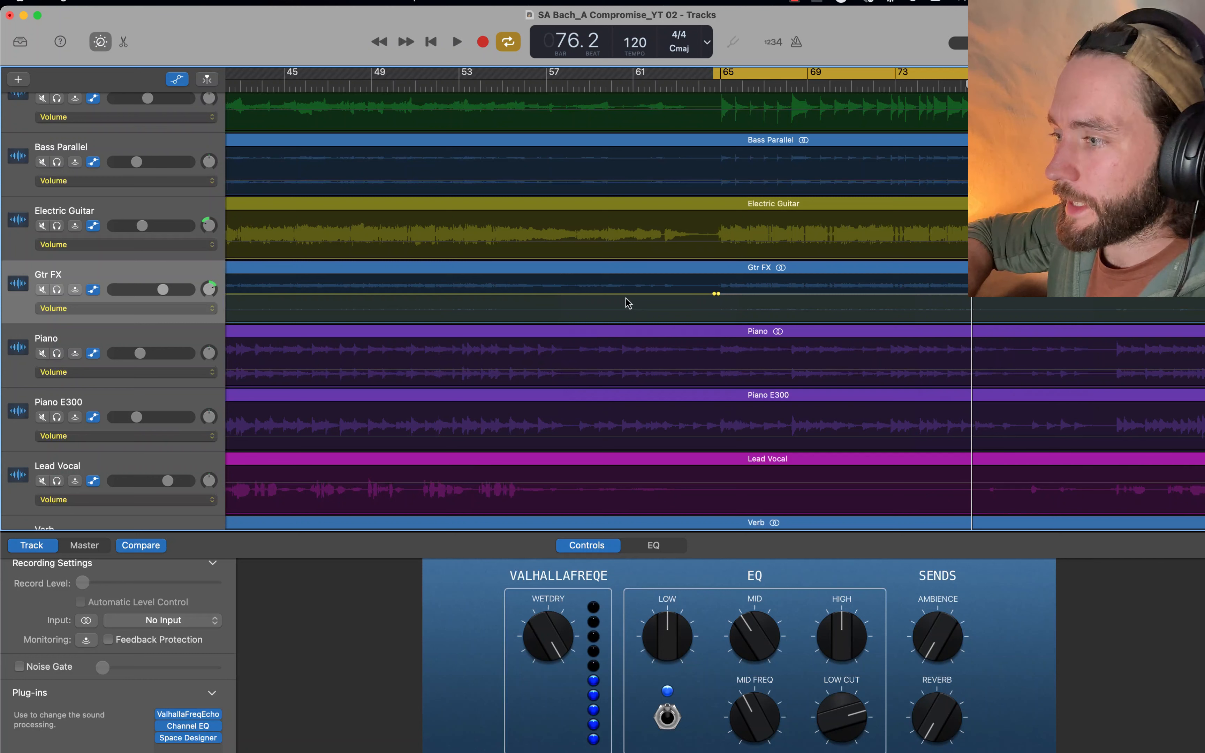
mouse_move(626, 298)
left_mouse_down()
mouse_move(626, 331)
mouse_move(627, 296)
left_mouse_up()
key("super+z")
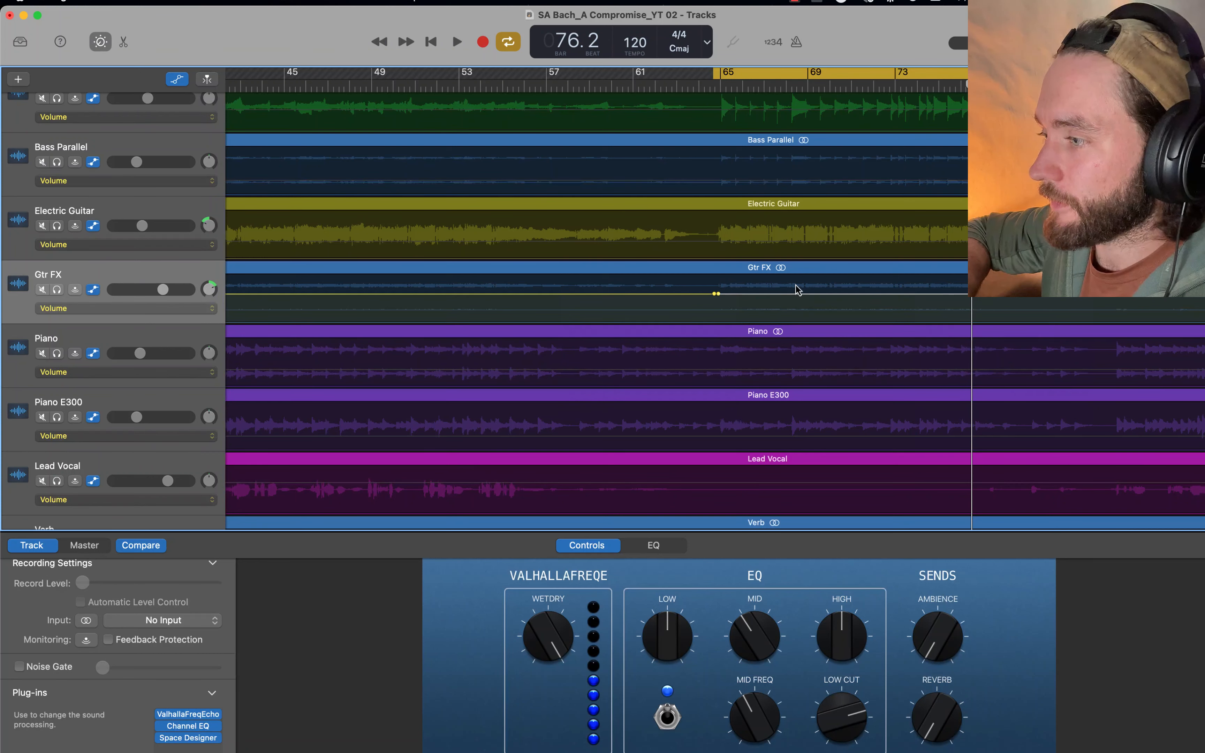
Play the section from bar 65 and fine-tune the Gtr FX volume line after the two points by ear.
key("space")
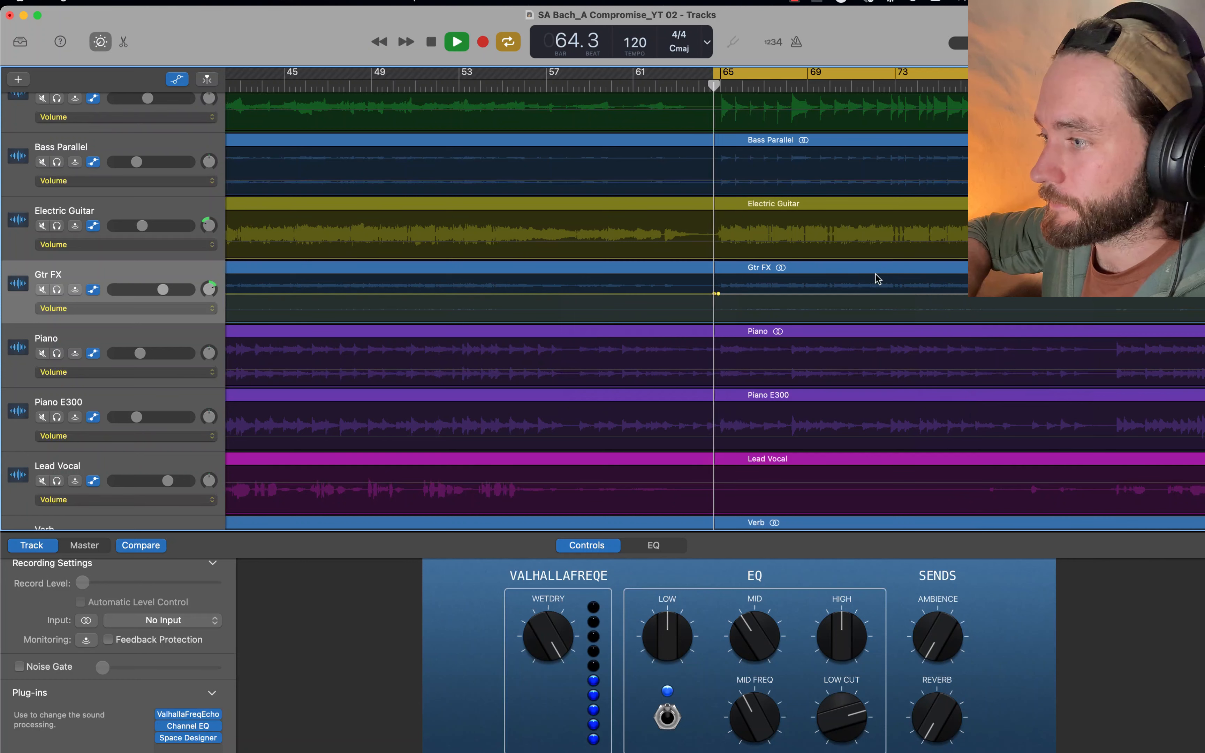
left_click_drag(851, 295, 850, 296)
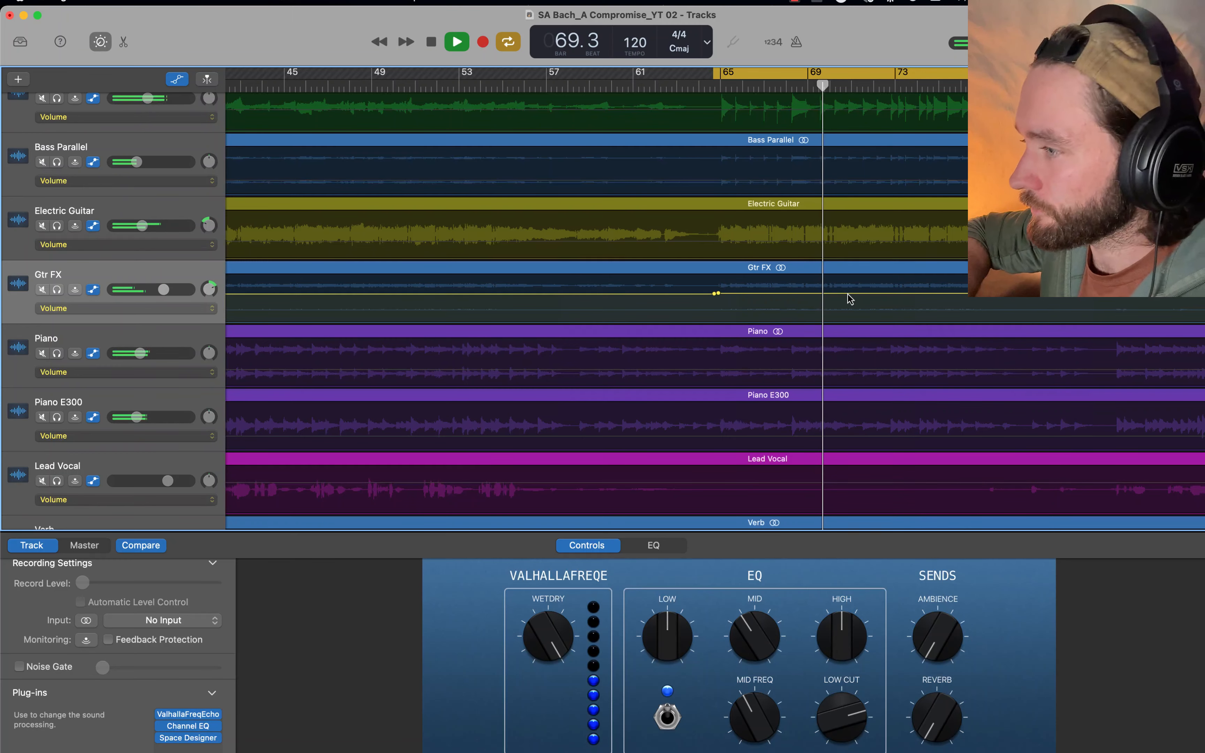
key("super+Right")
key("super+Right")
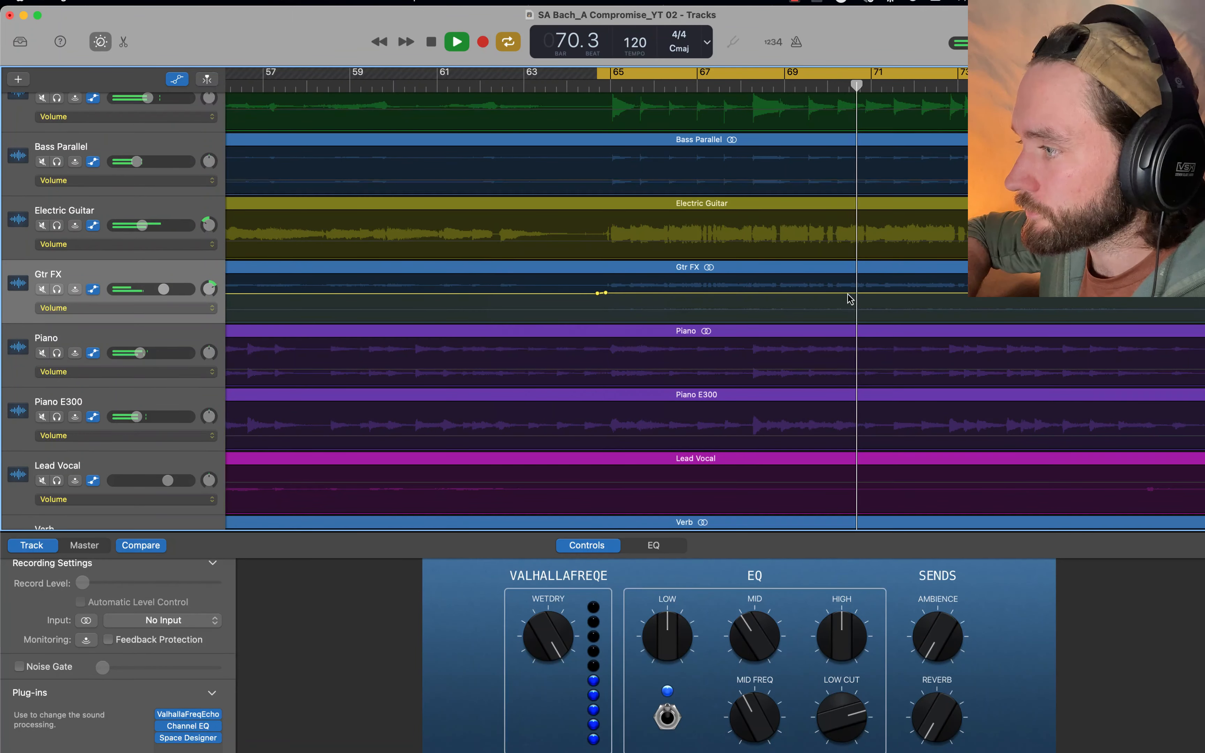
left_click_drag(849, 297, 849, 298)
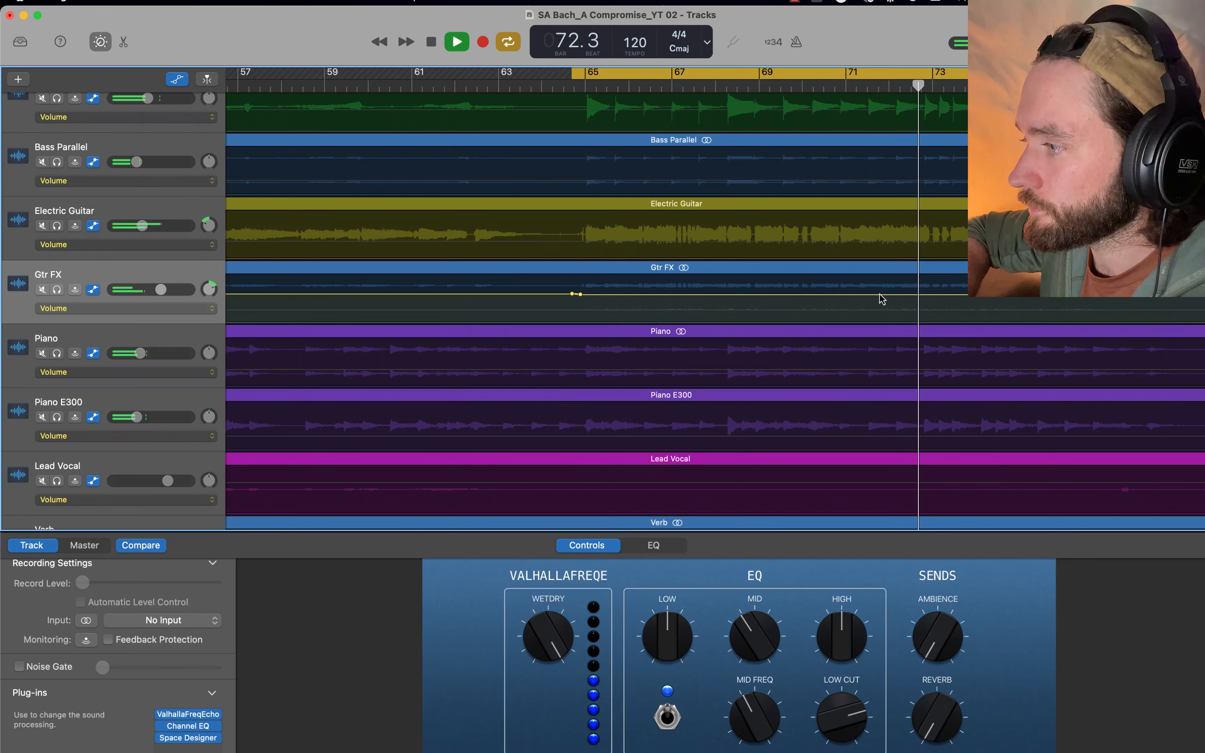
left_click_drag(925, 299, 920, 299)
key("space")
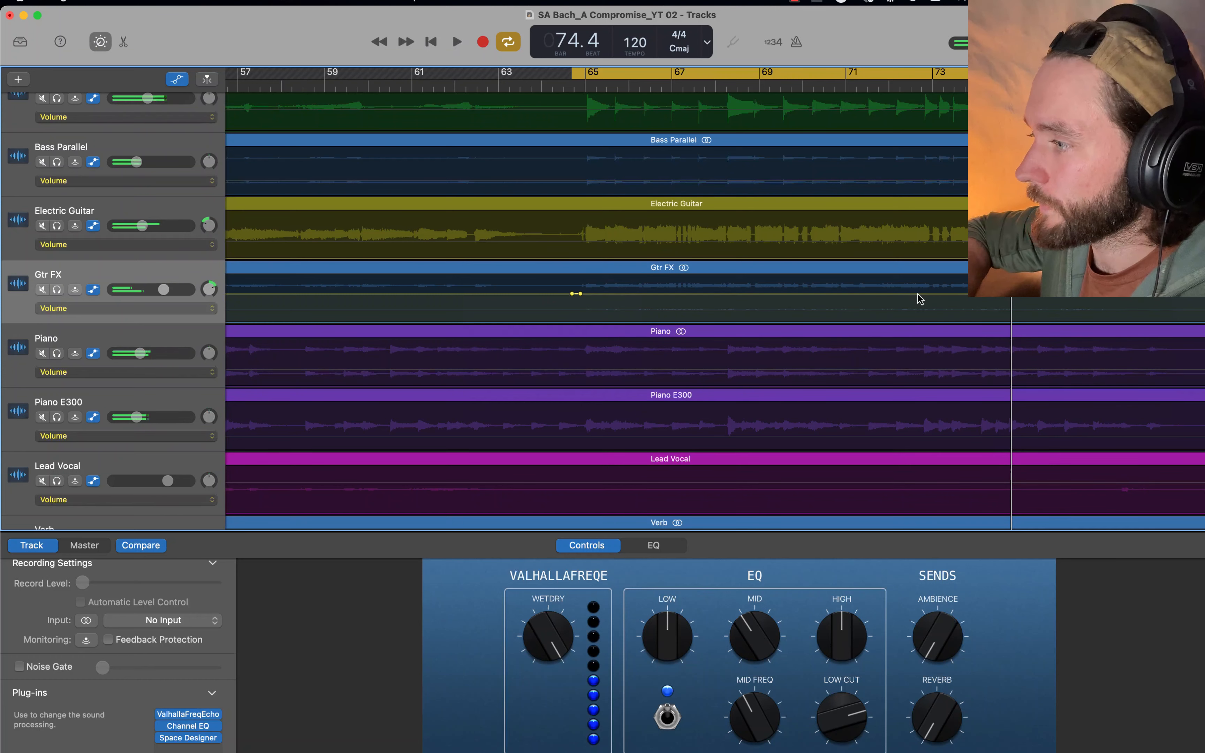
Turn off looping, play around bar 73, and add Gtr FX volume points near bars 72 and 74, raising the latter to -0.9 dB.
left_click(640, 82)
left_click(912, 86)
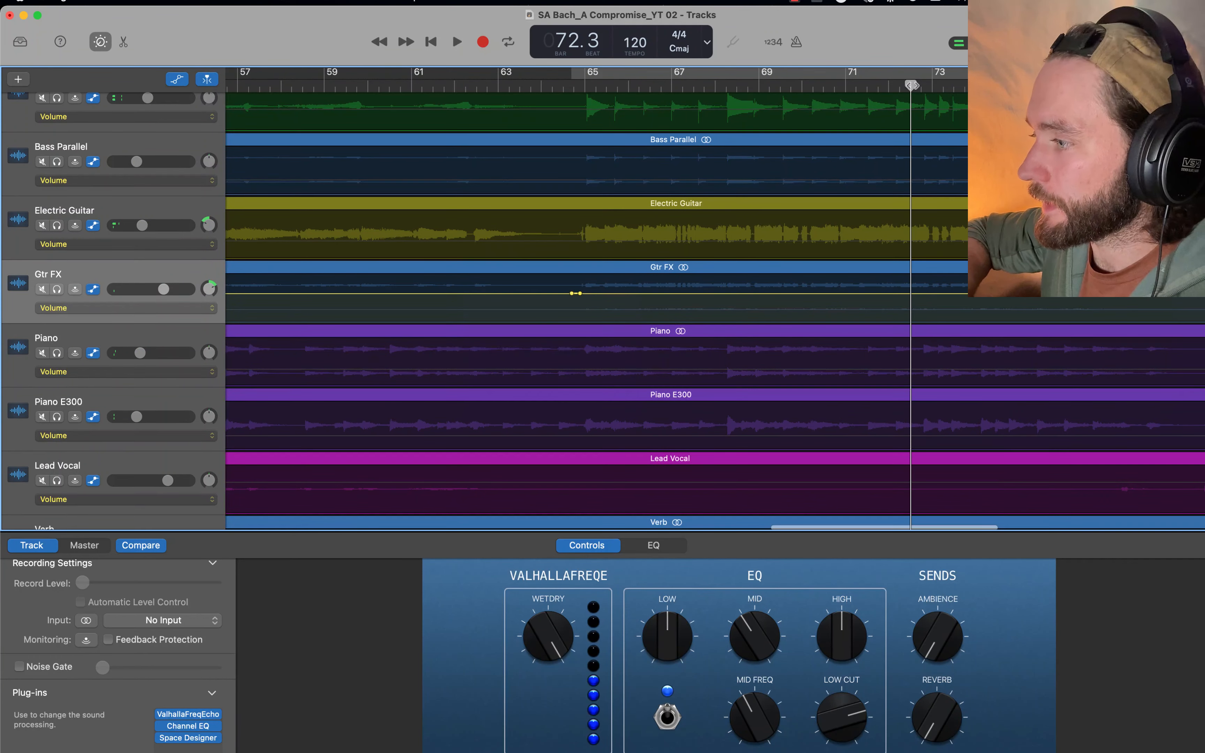
key("space")
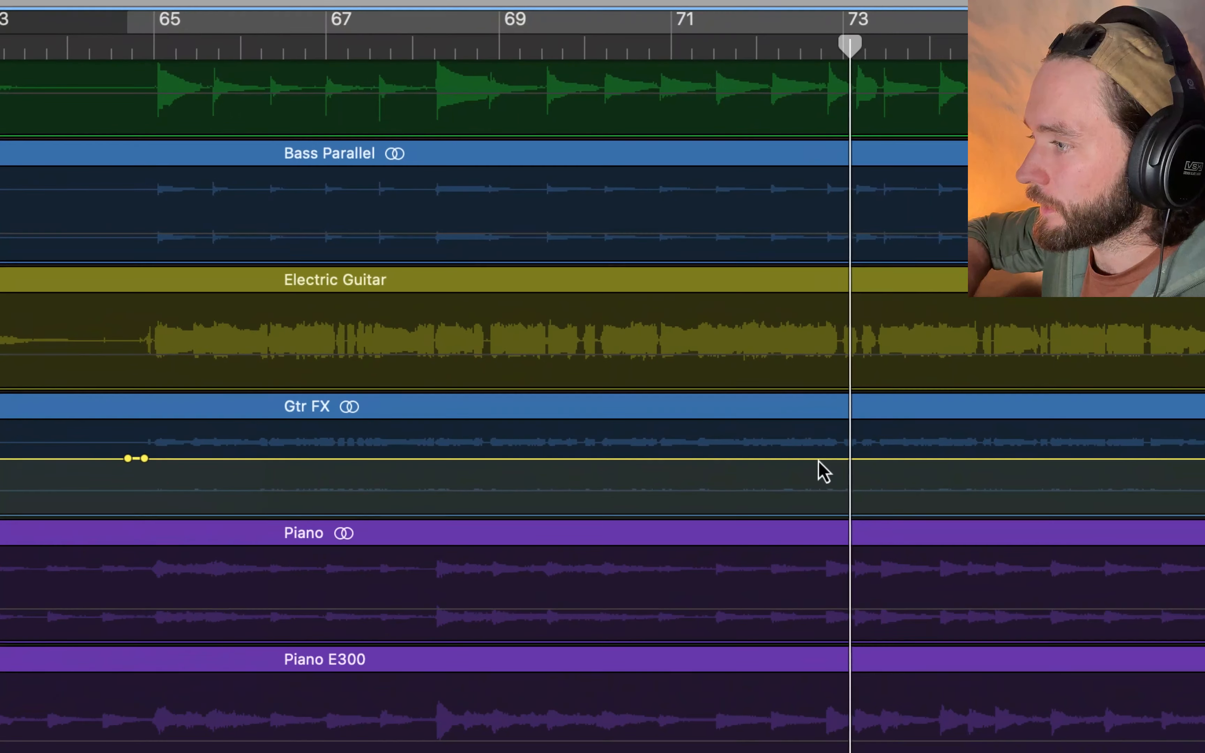
left_click(795, 464)
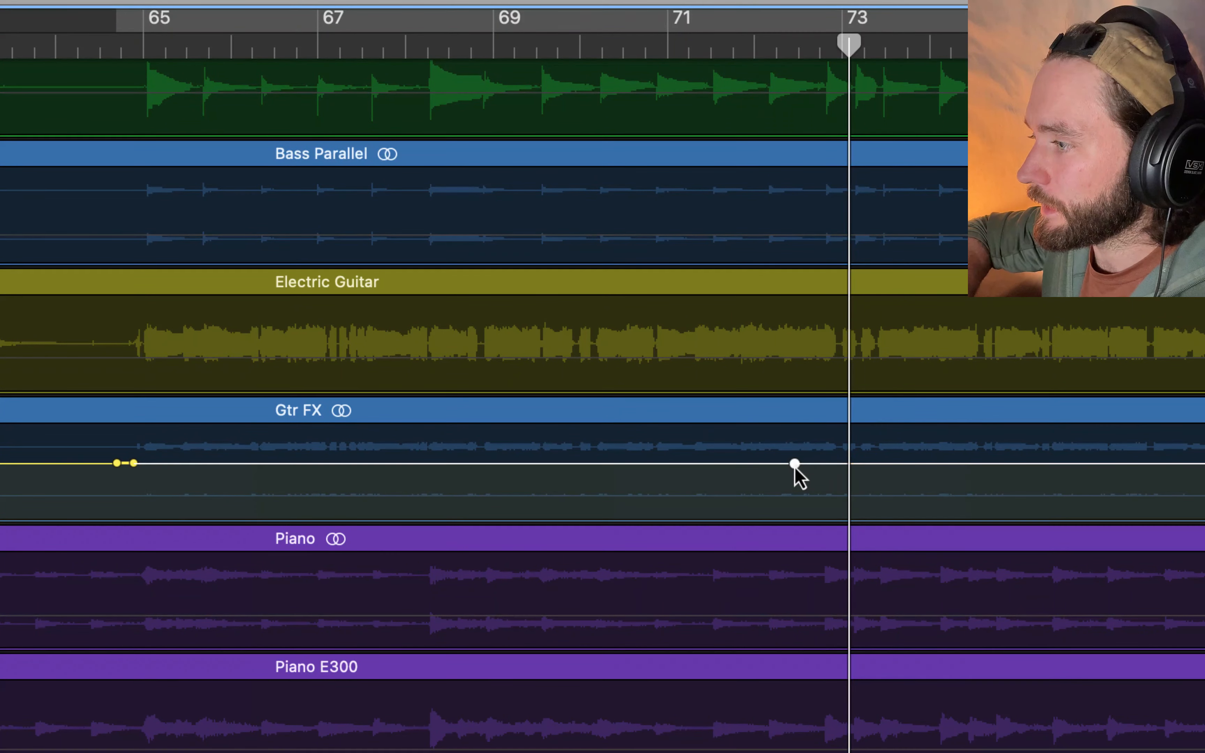
left_click(939, 463)
left_click(938, 465)
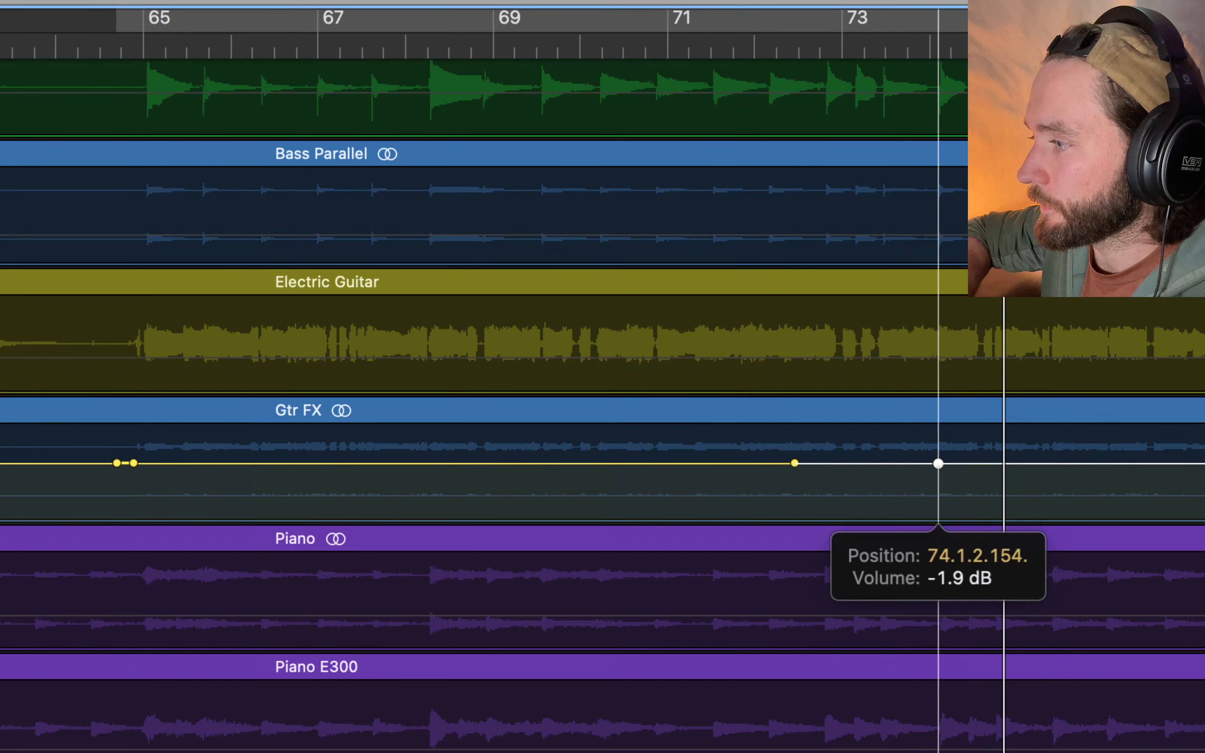
left_click_drag(939, 464, 939, 459)
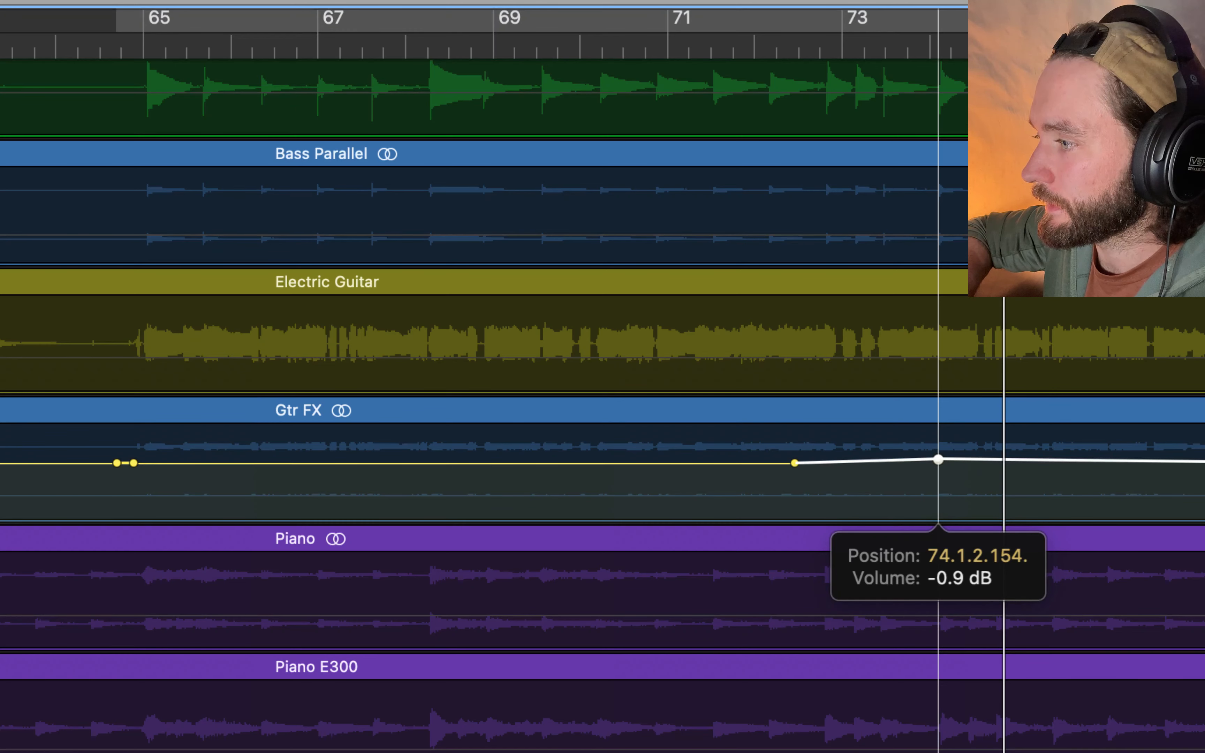
Add Gtr FX volume points just before bar 77 and at about 77.3, and pull the second one down to dip the level.
left_click(688, 44)
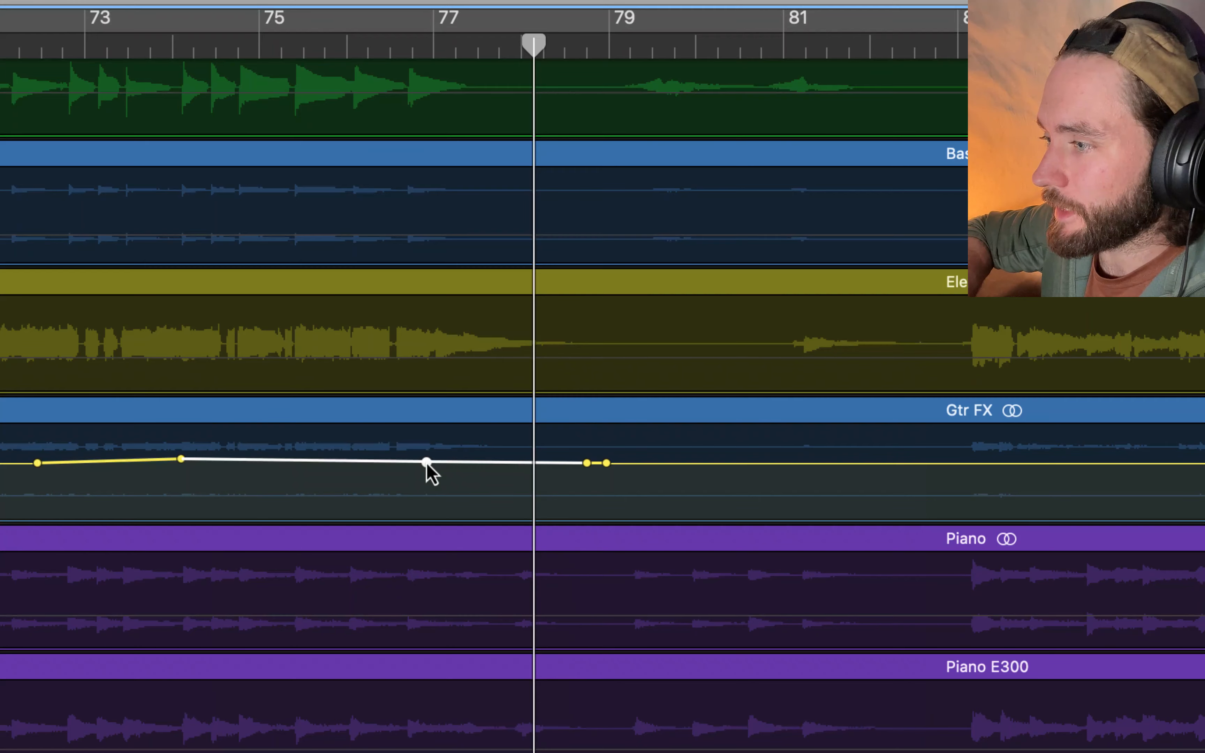
left_click(493, 462)
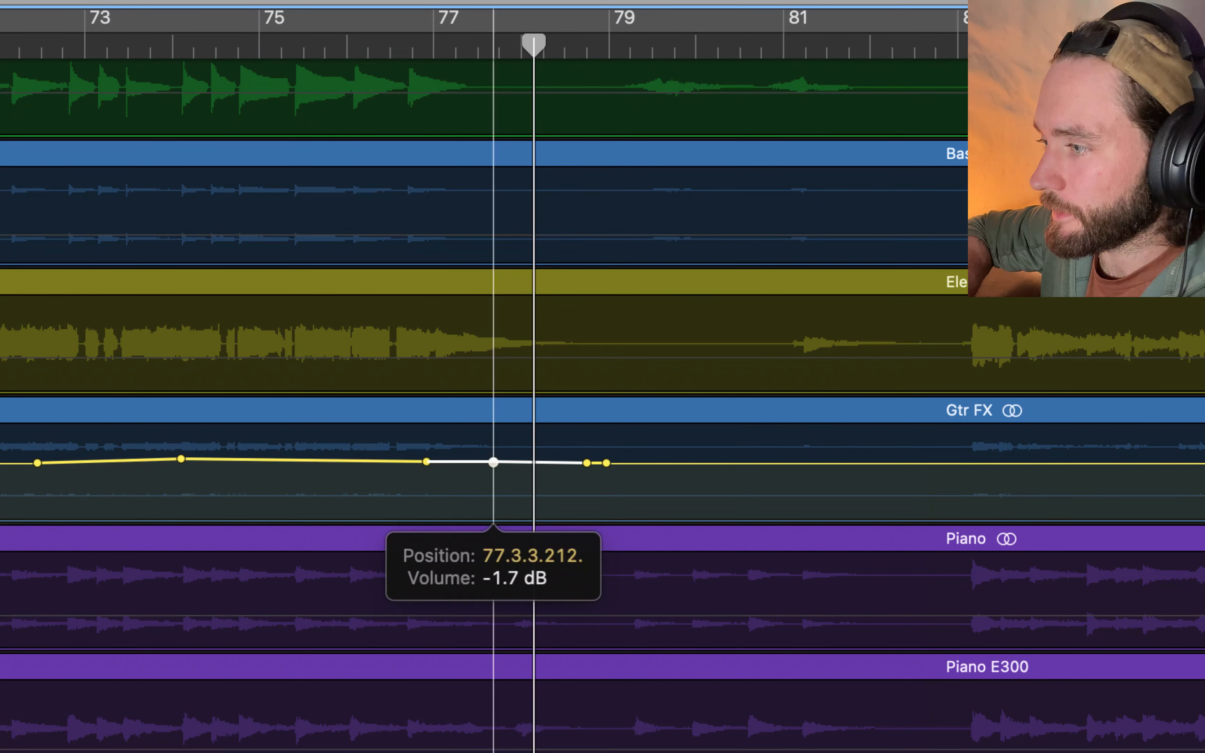
left_click_drag(493, 472, 493, 474)
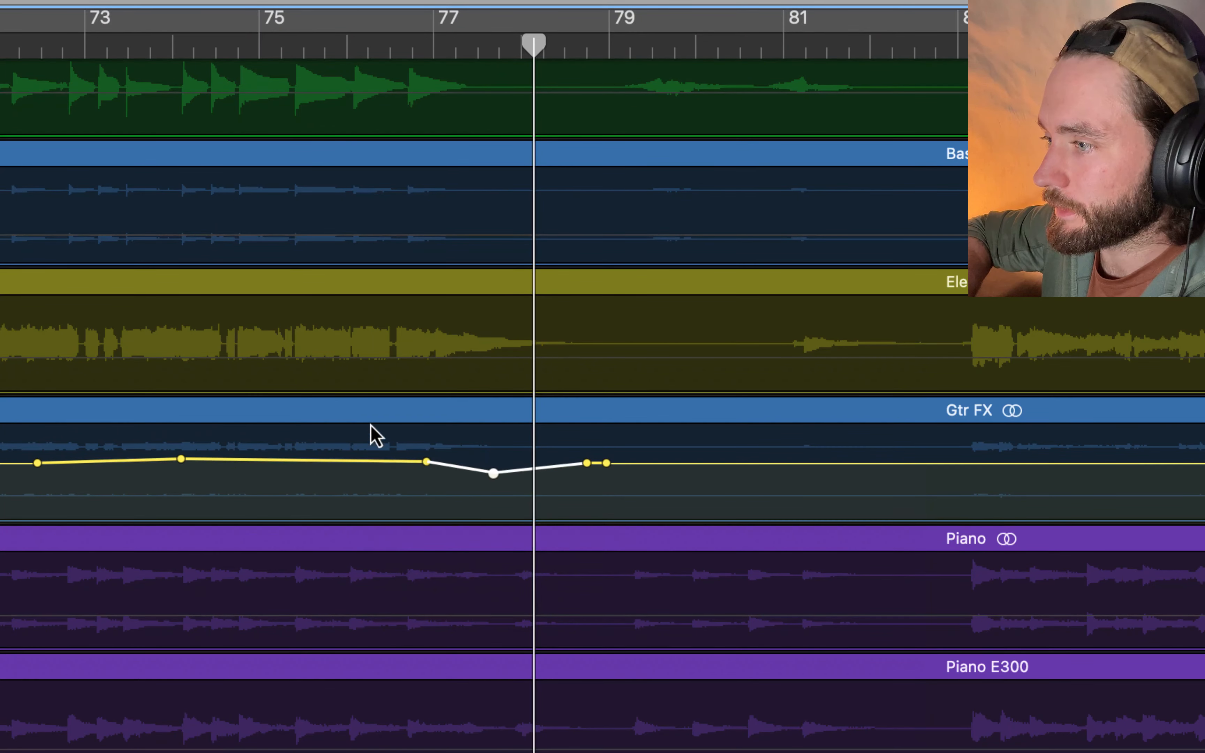
Play back from around bar 75 through the dip after bar 77 to hear the Gtr FX volume automation.
left_click(283, 44)
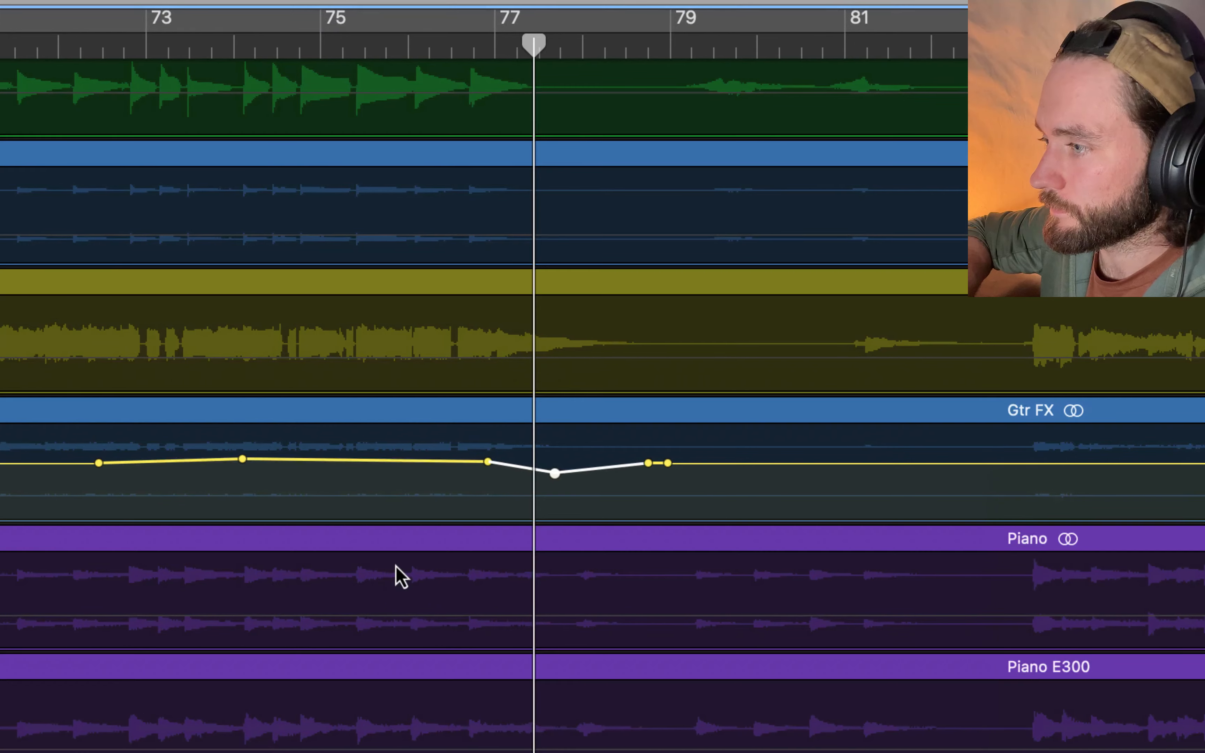
key("super+Left")
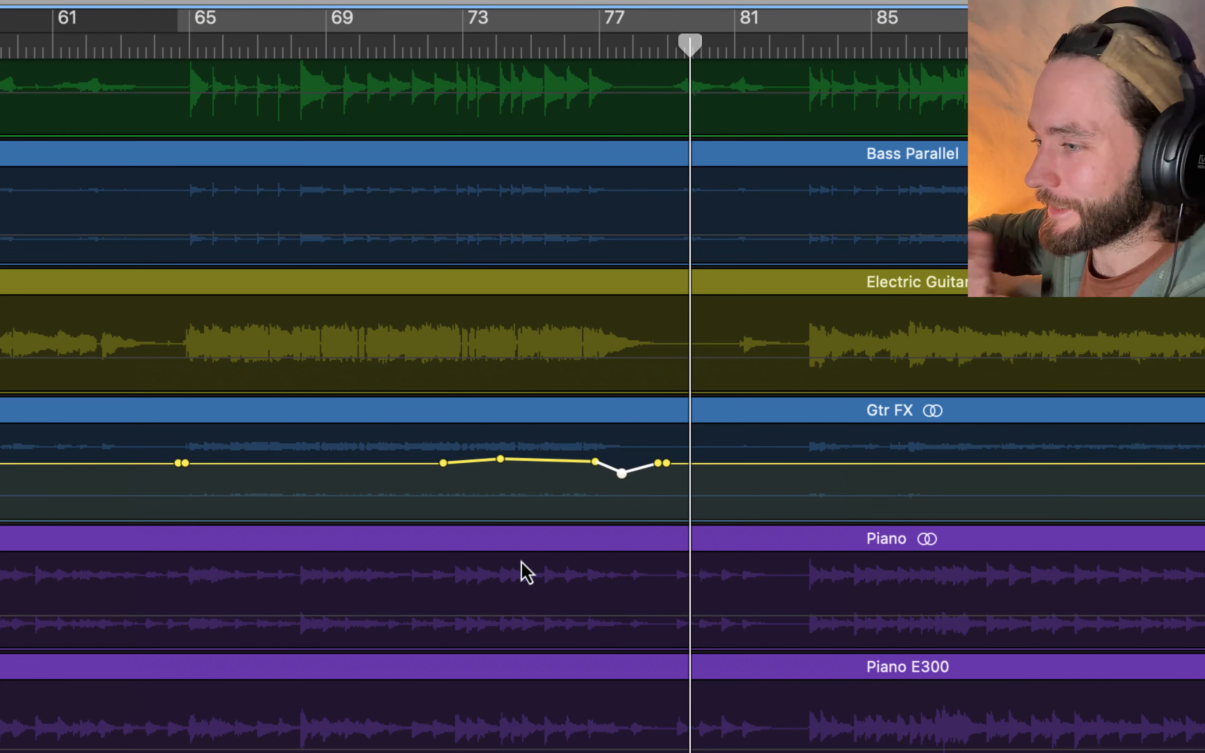
key("space")
scroll(510, 566, "left", 1)
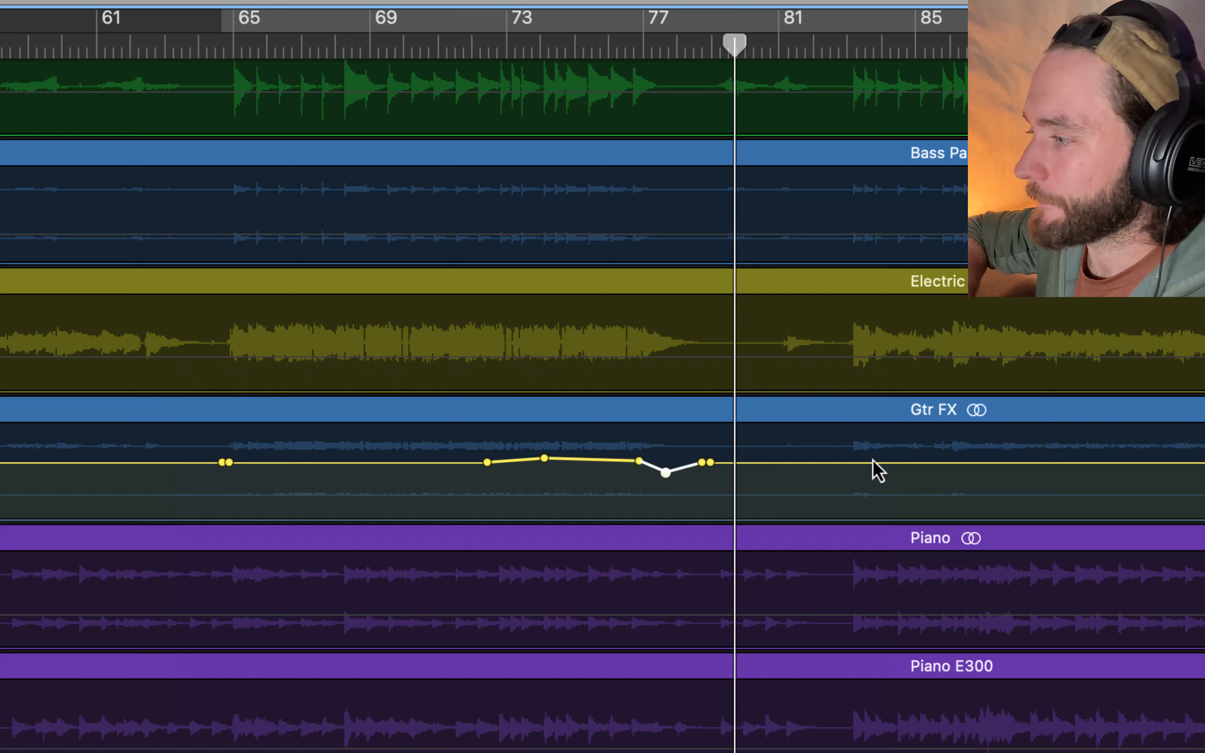
Play from about bar 83 and raise the Gtr FX volume line after bar 79 to -1.4 dB.
left_click(851, 44)
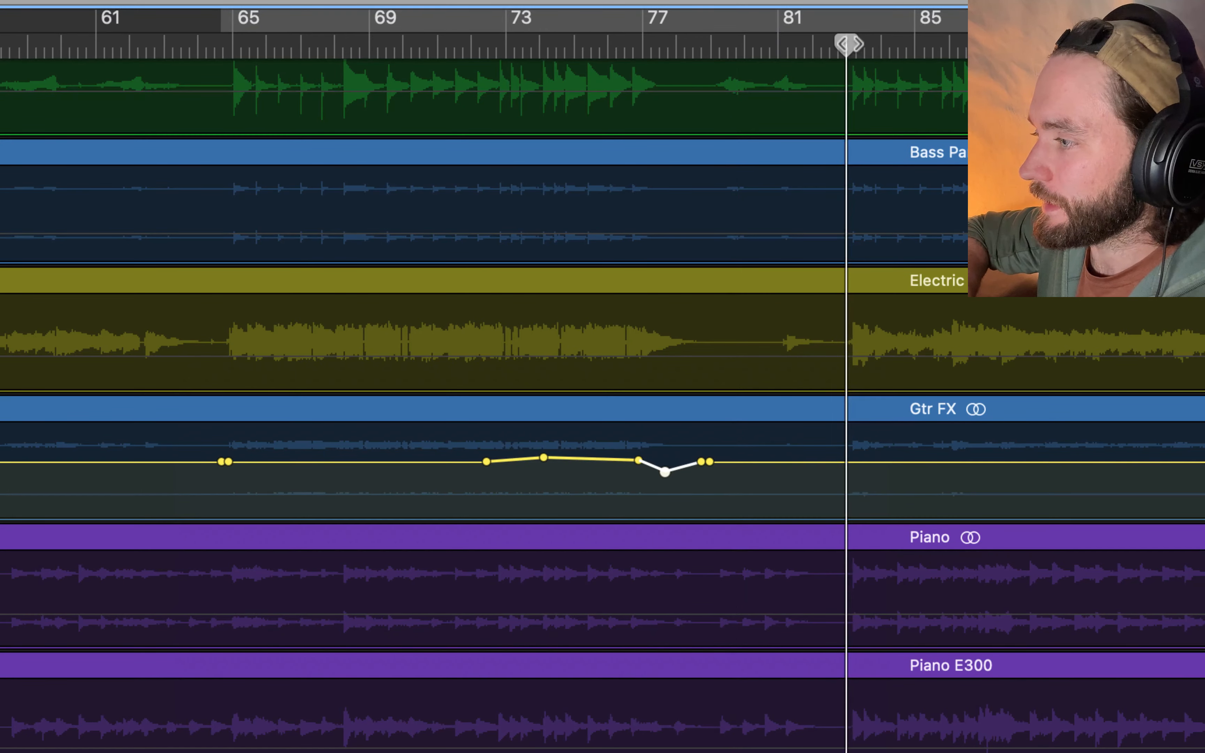
scroll(888, 449, "right", 2)
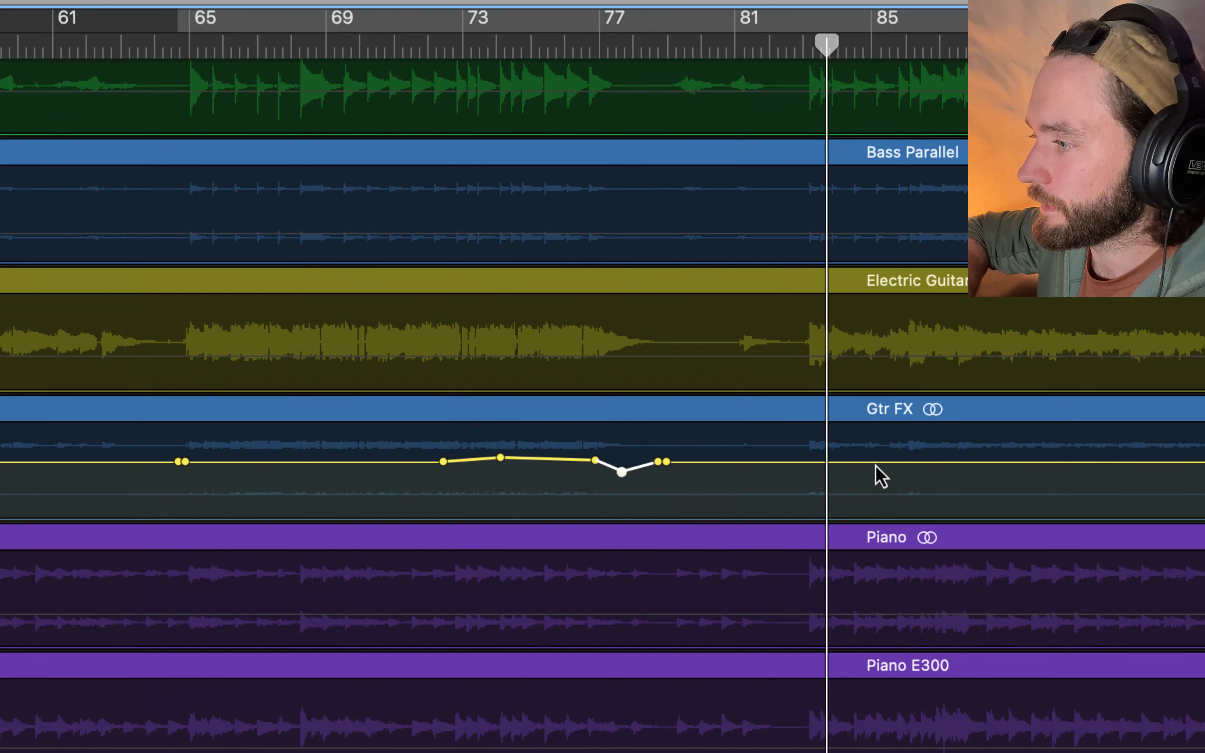
left_click(876, 463)
left_click_drag(876, 465, 876, 462)
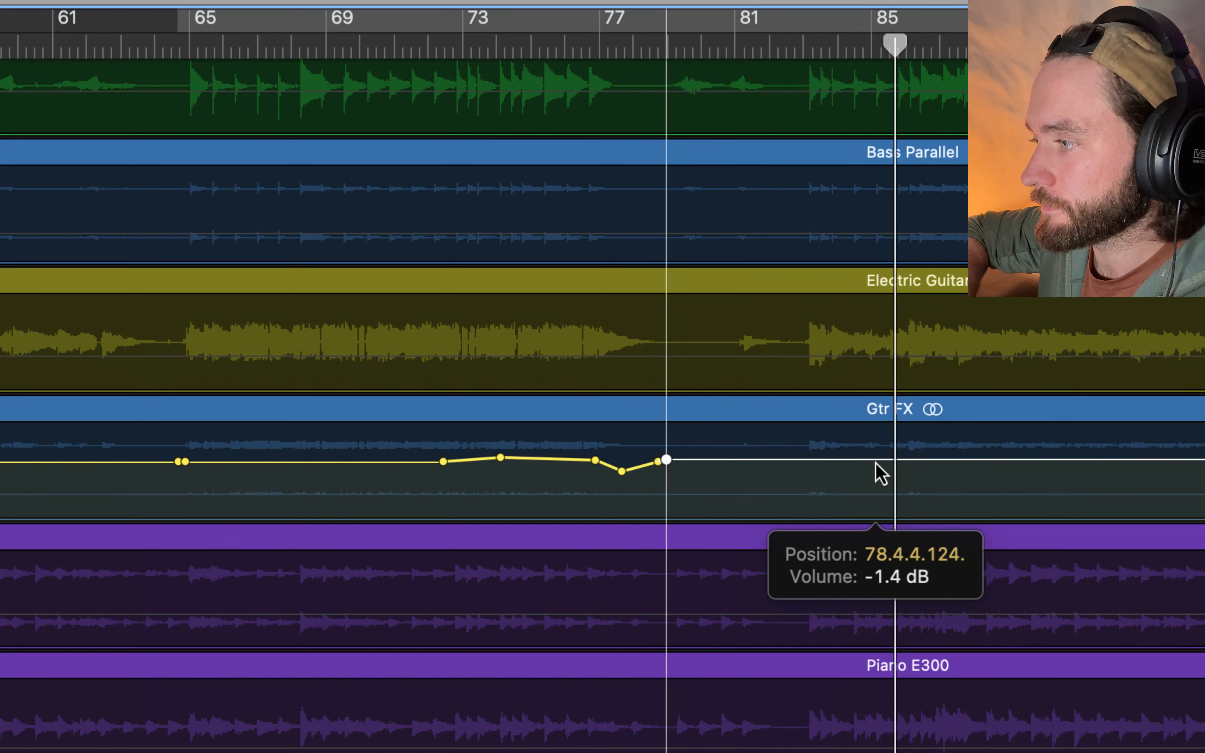
Play from around bar 49 and slightly lower the Gtr FX volume line leading up to bar 65.
scroll(815, 500, "left", 6)
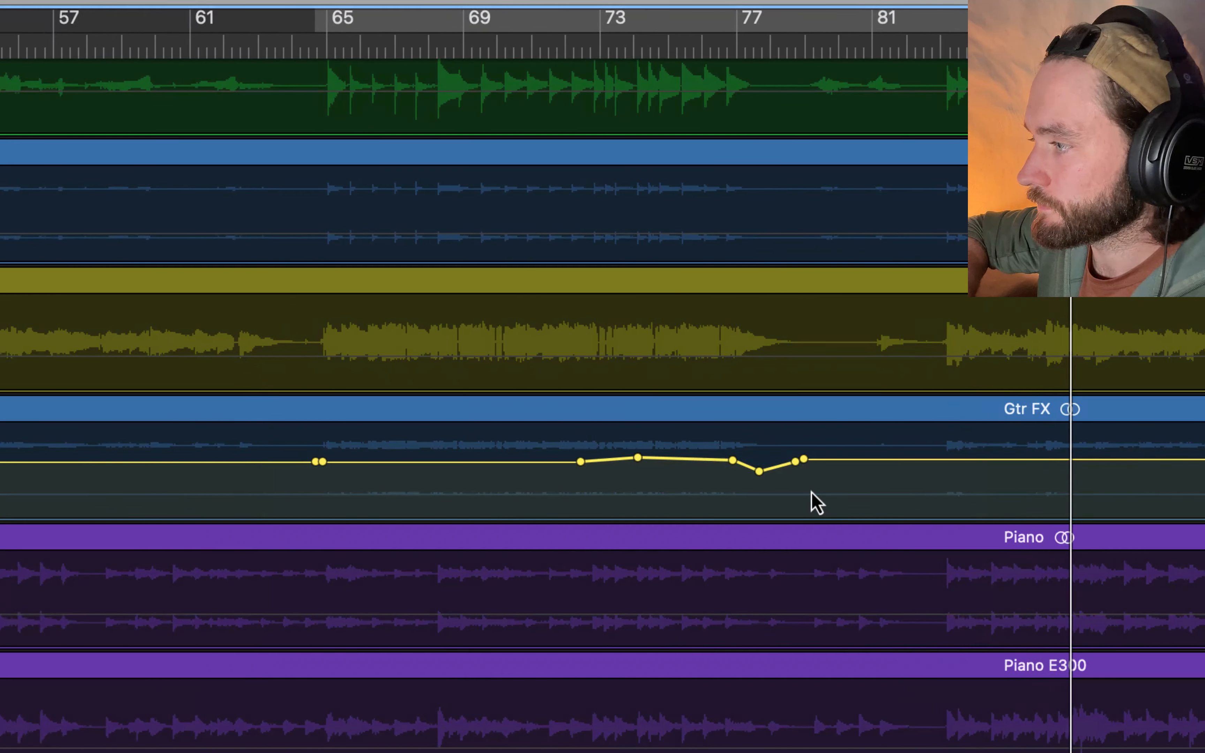
scroll(350, 511, "left", 10)
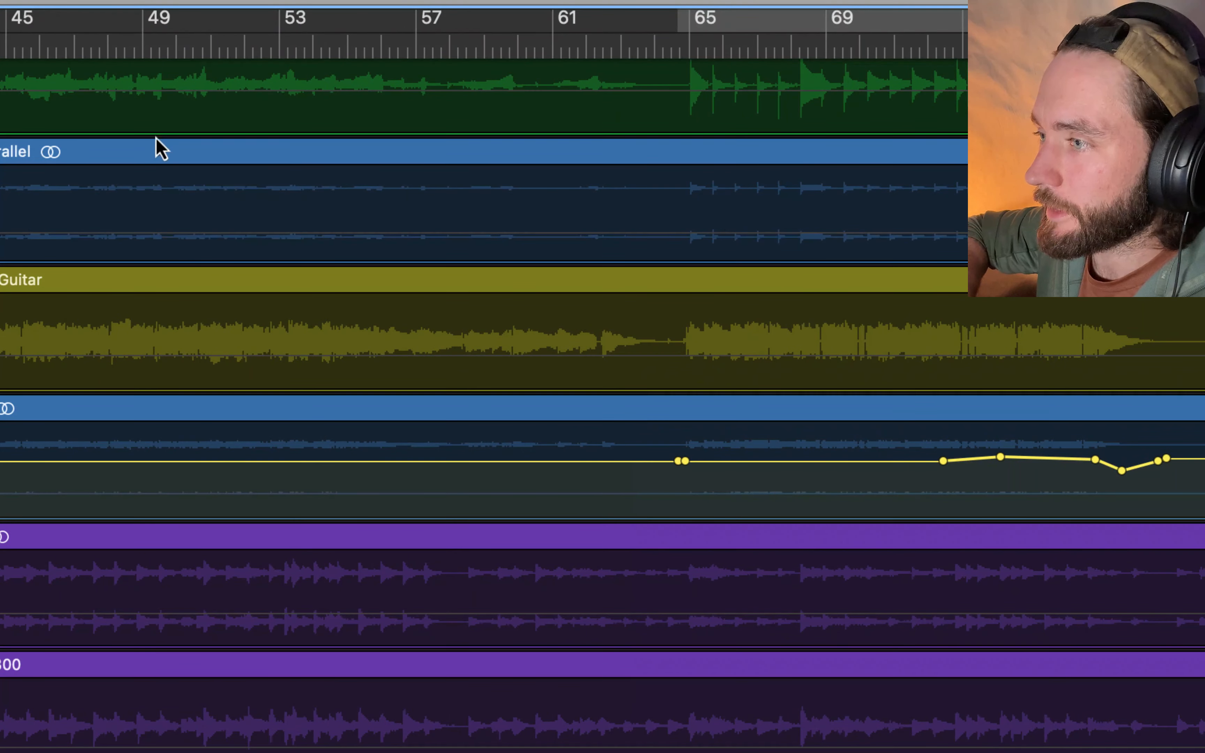
left_click(140, 45)
scroll(174, 472, "left", 2)
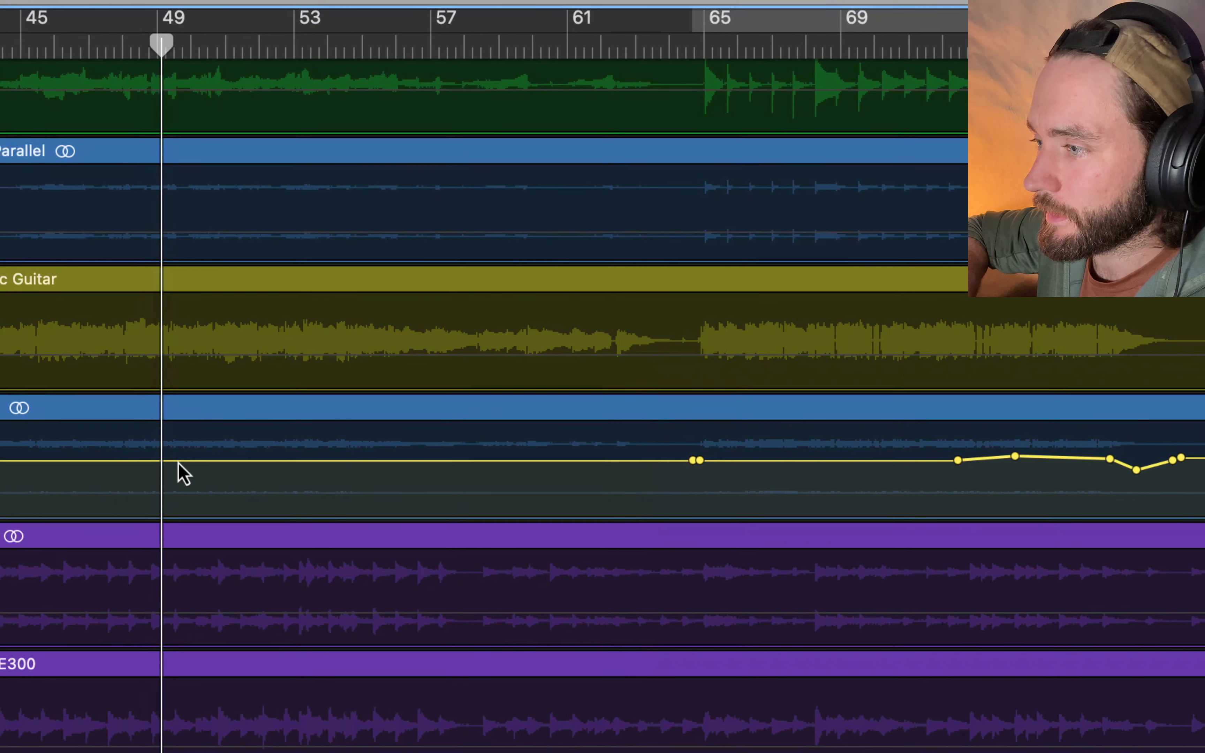
left_click_drag(182, 471, 185, 479)
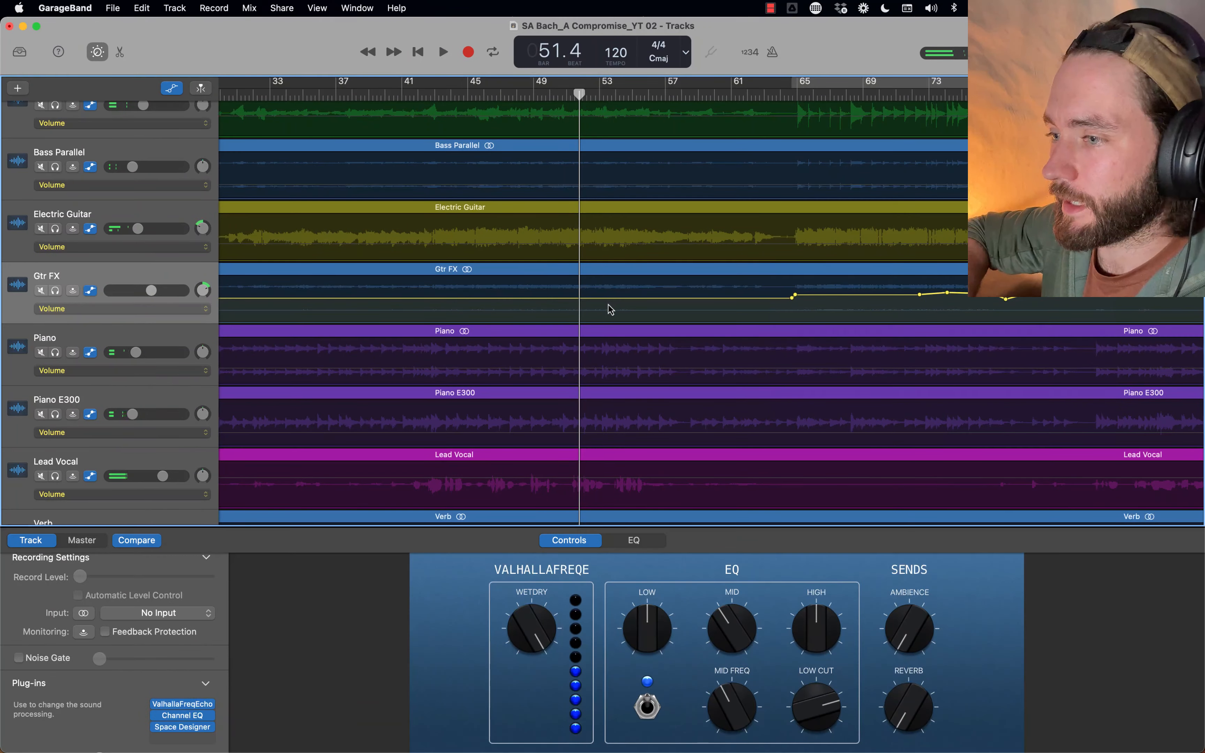
Turn looping back on for the section starting at bar 65 and hide the track automation.
key("z")
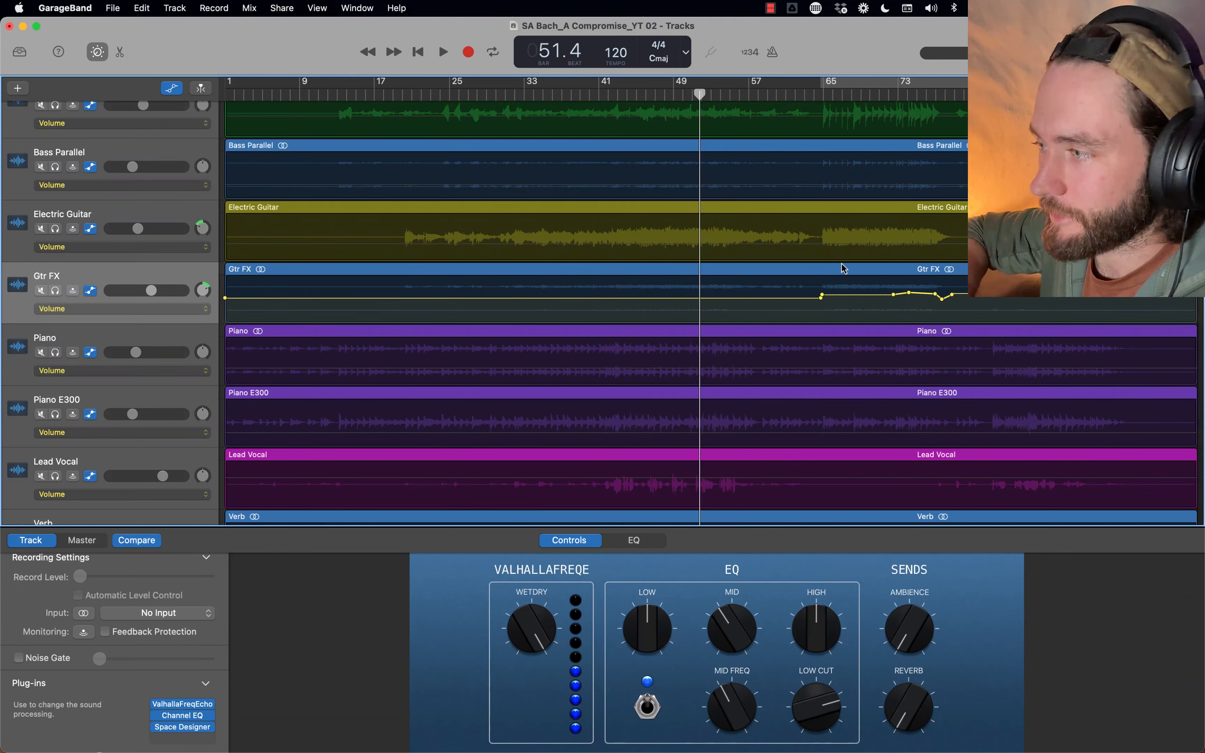
left_click(851, 91)
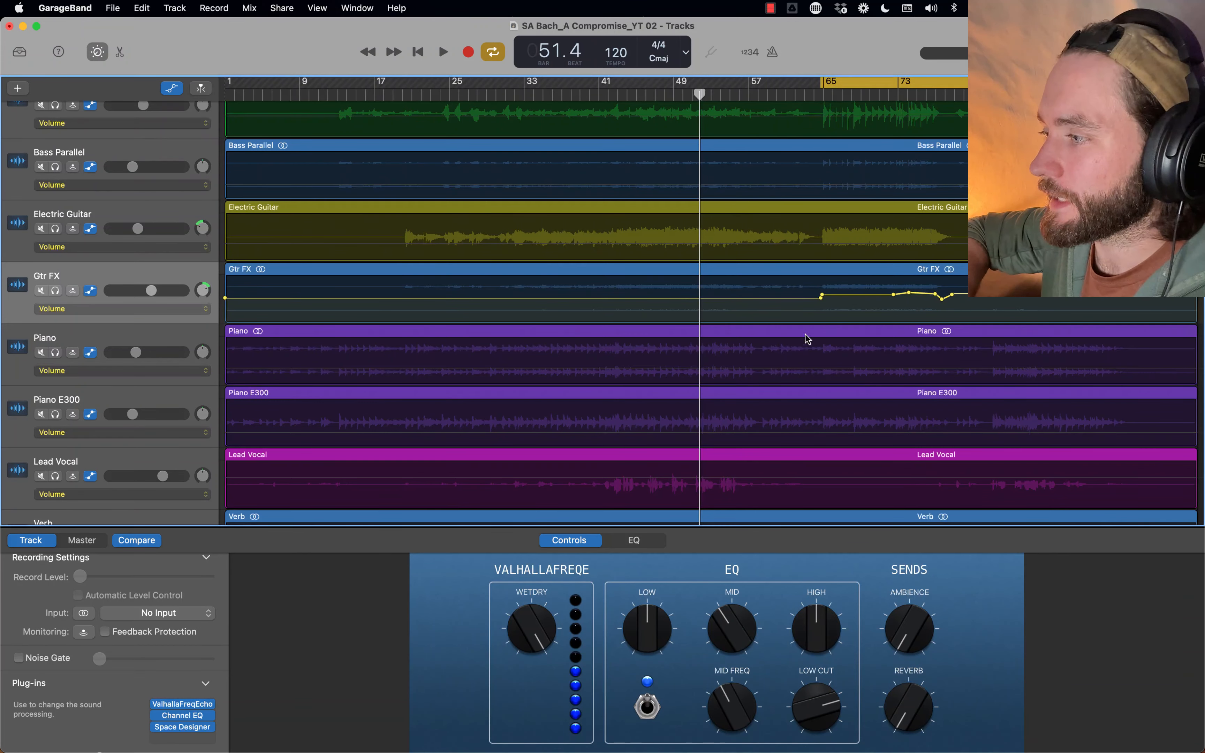
key("a")
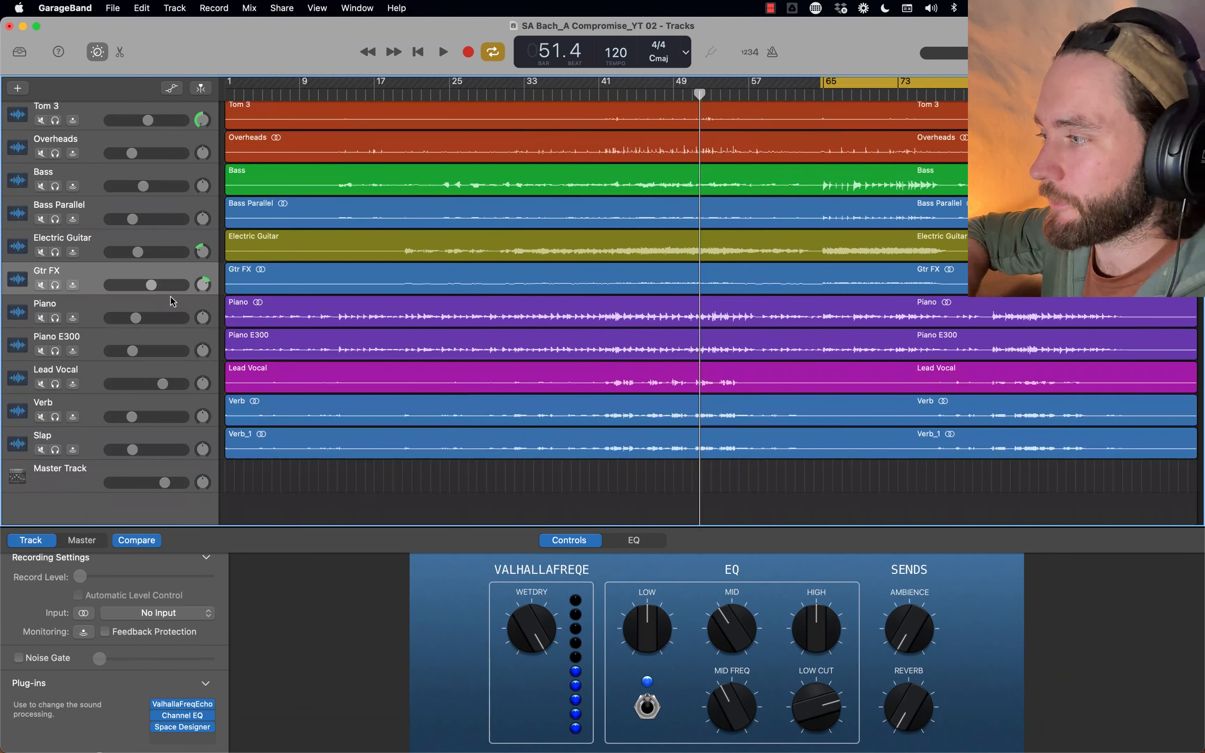
Play the looped section while alternately muting and unmuting Gtr FX to compare the mix with and without it.
left_click(40, 285)
key("space")
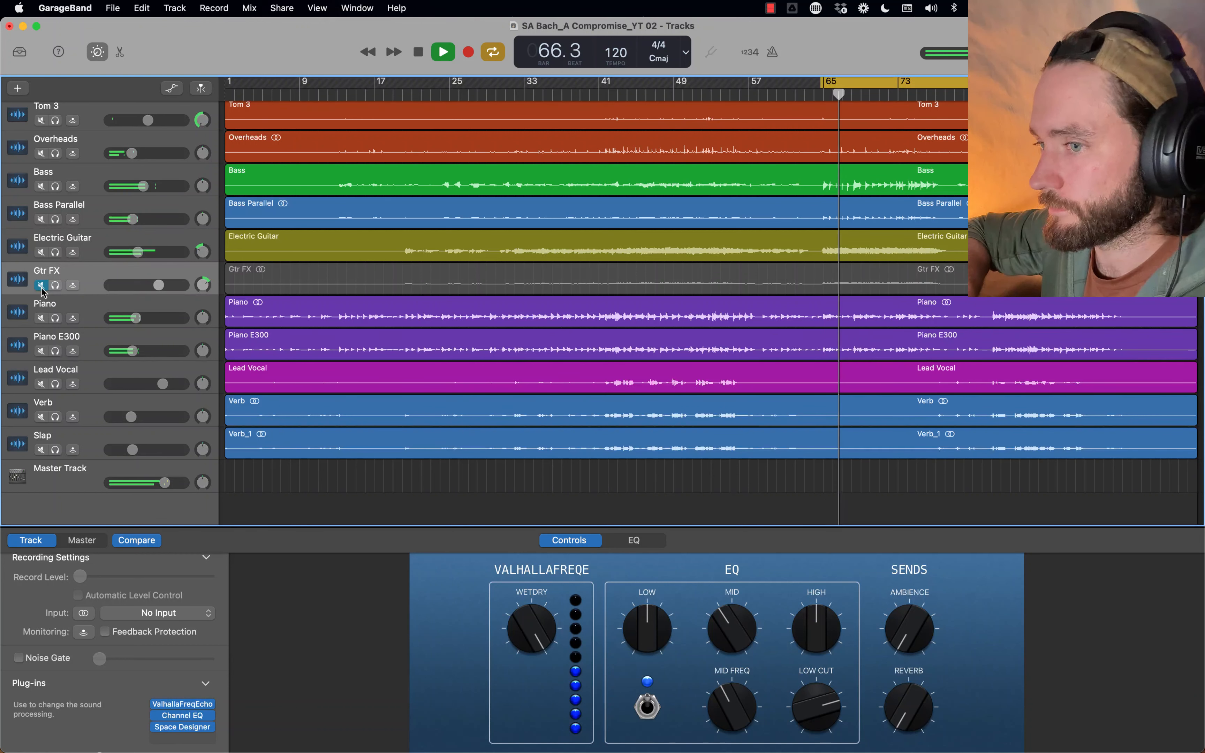
left_click(42, 287)
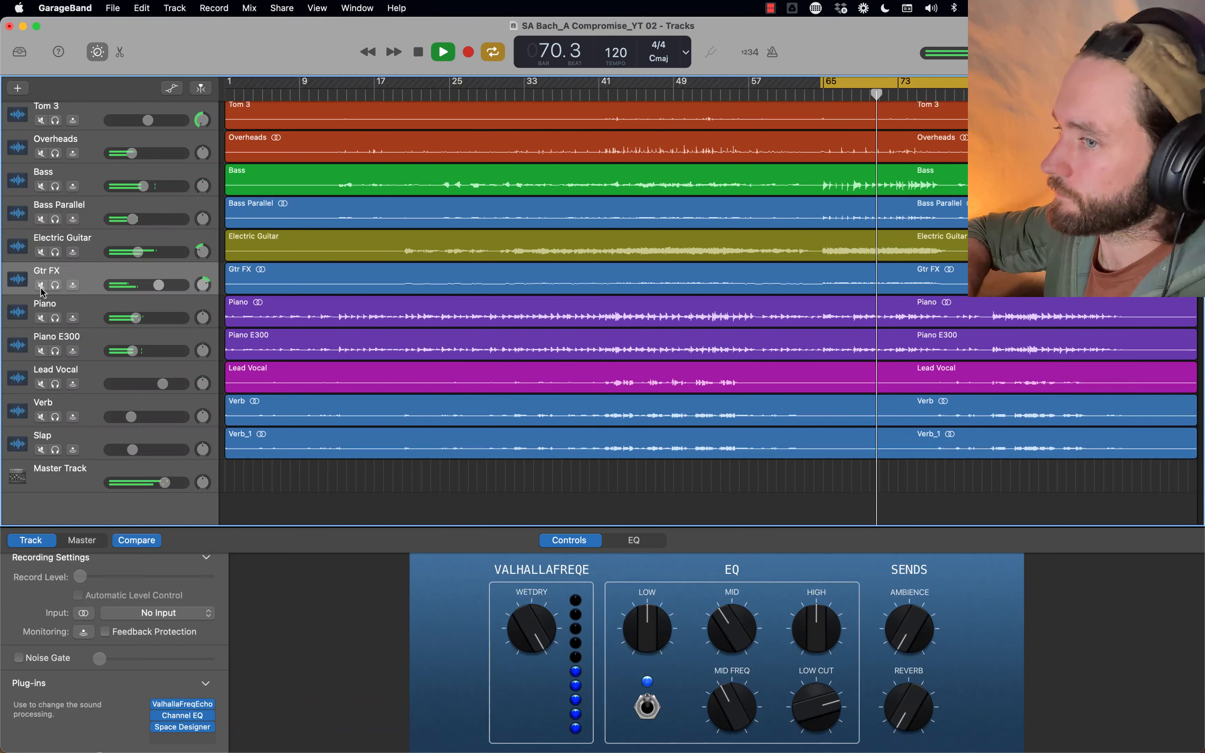
left_click(40, 286)
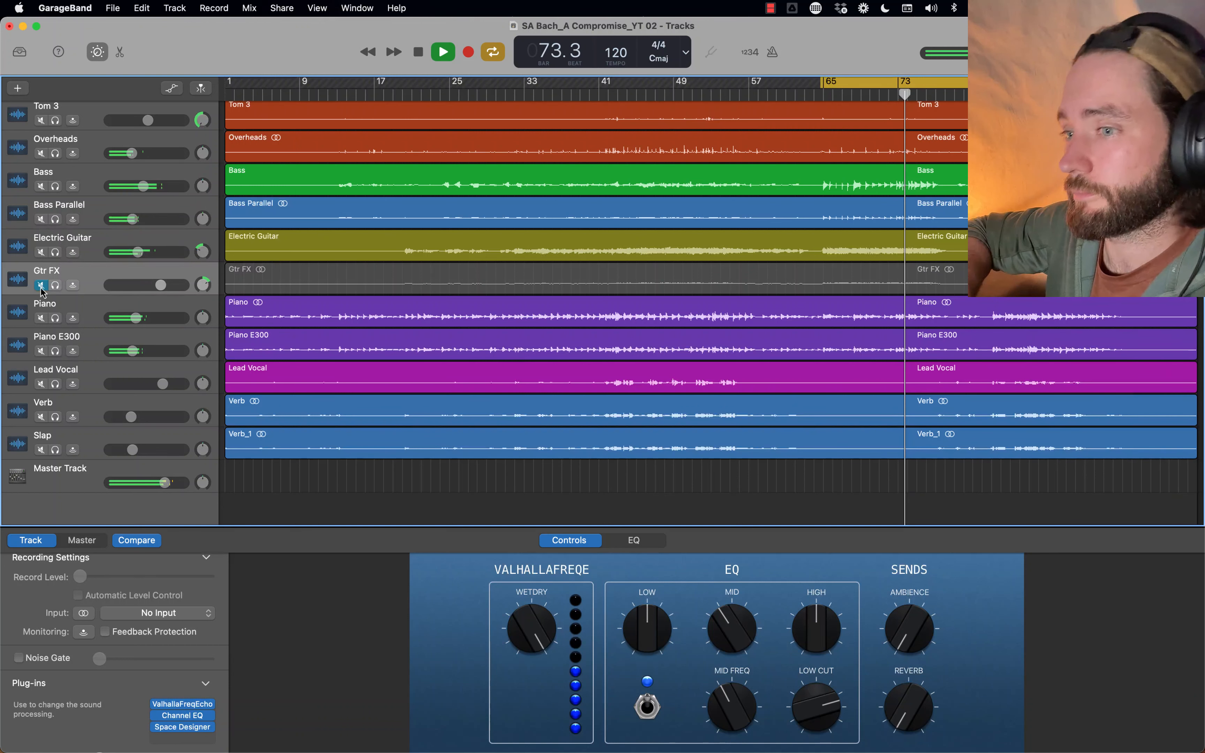
left_click(40, 286)
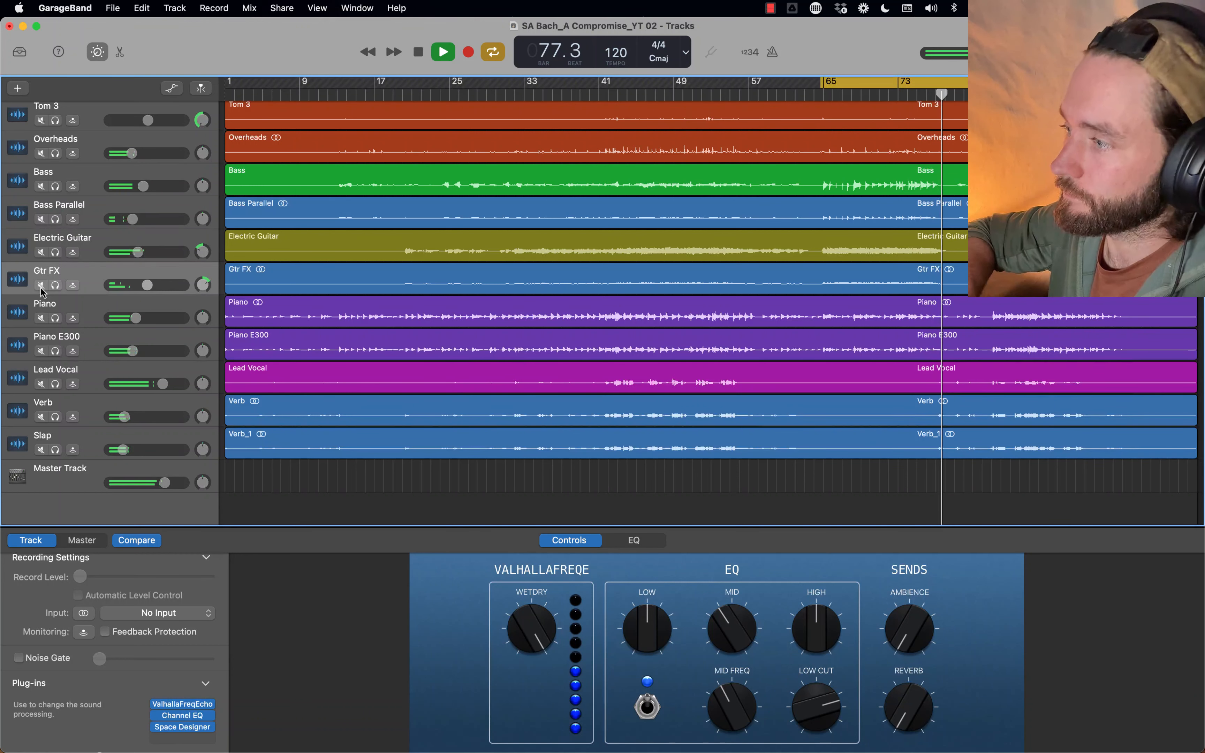
key("space")
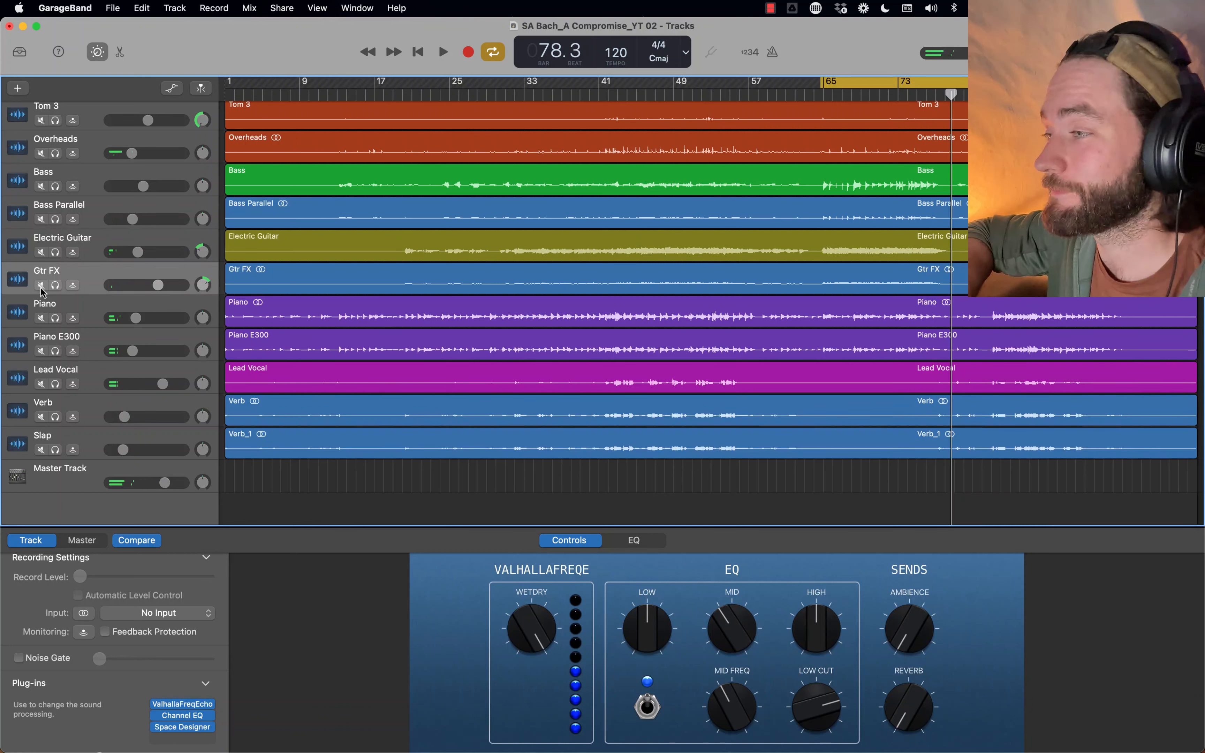